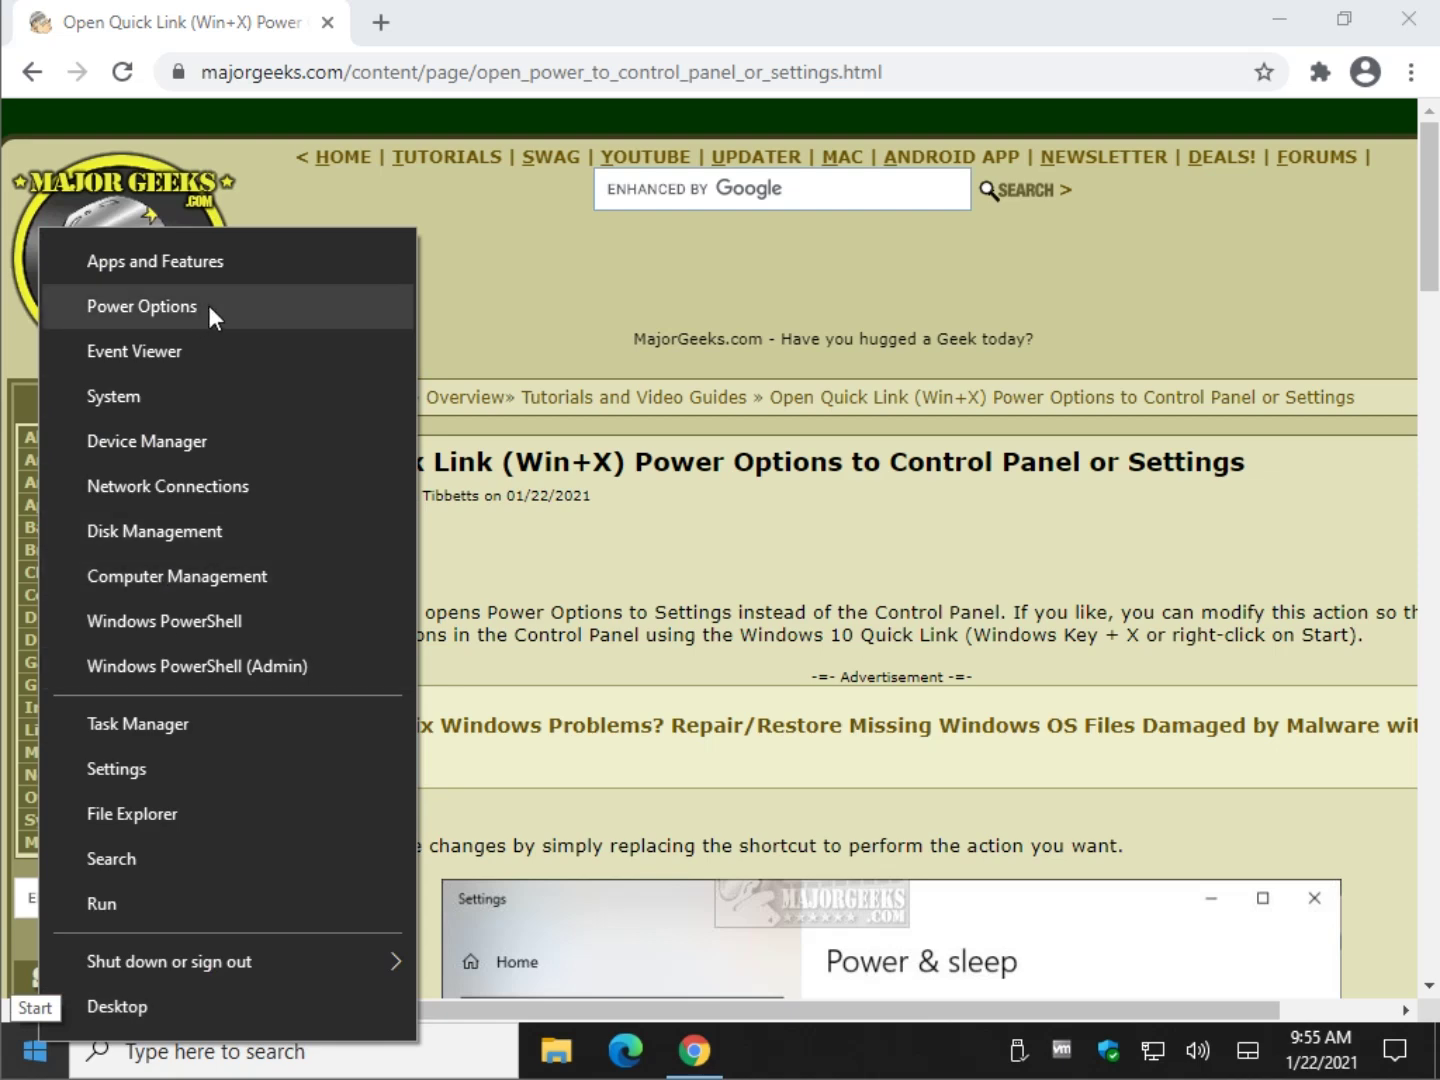
View Power Options from the Quick Link menu, check the additional power settings, and close both windows
left_click(208, 305)
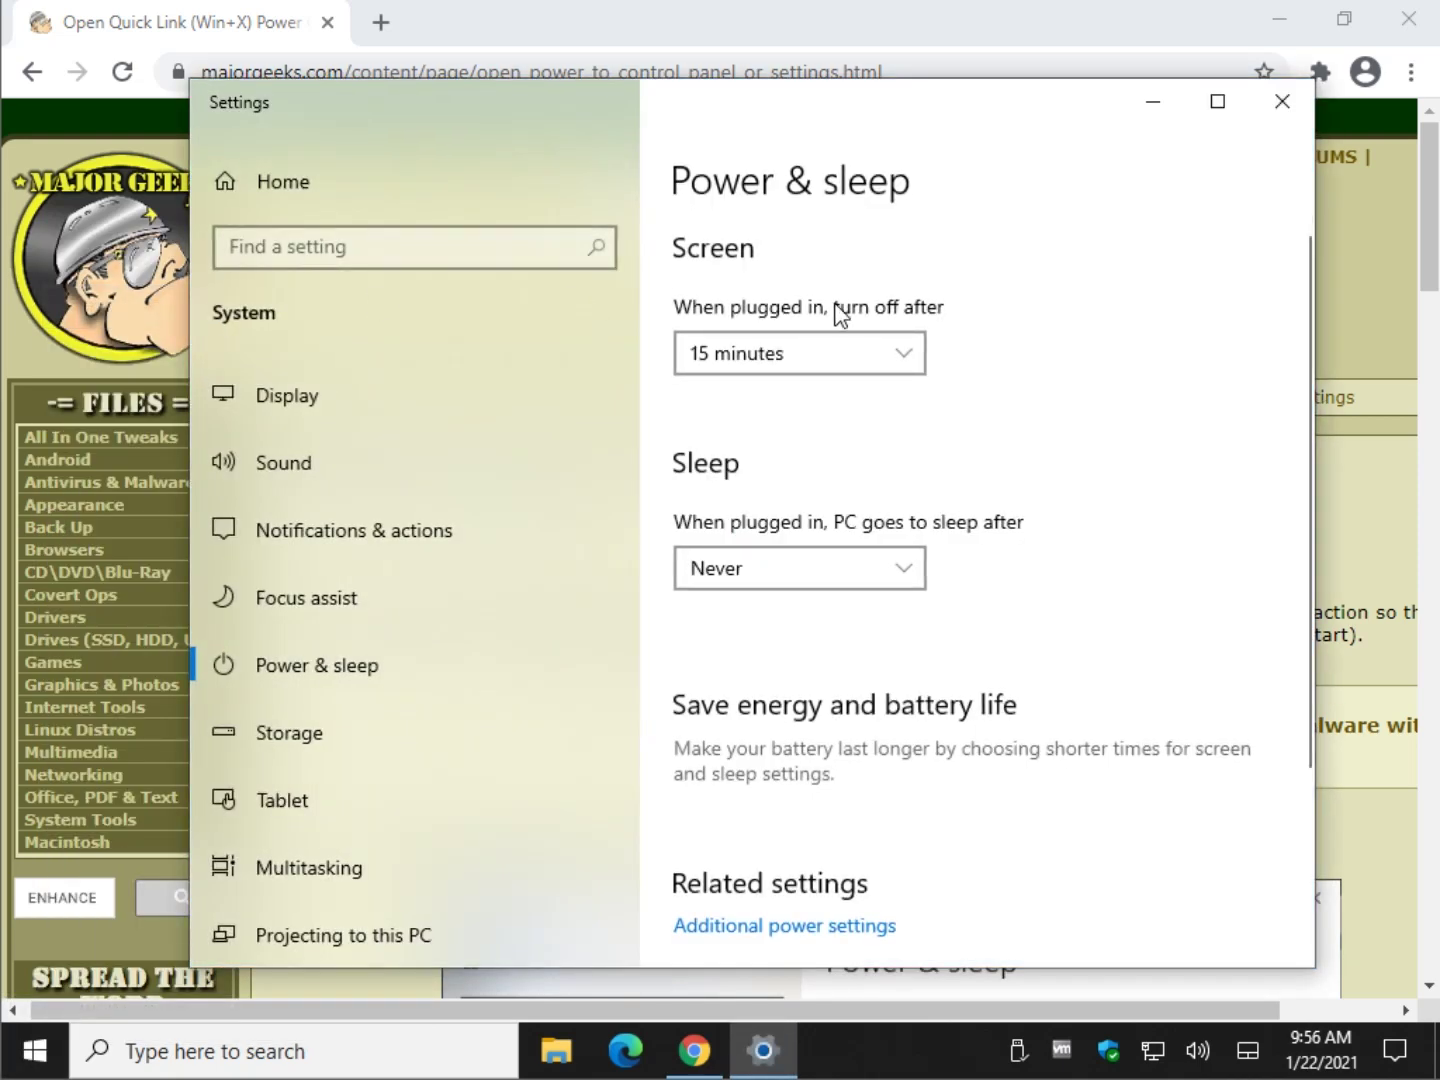
left_click(817, 925)
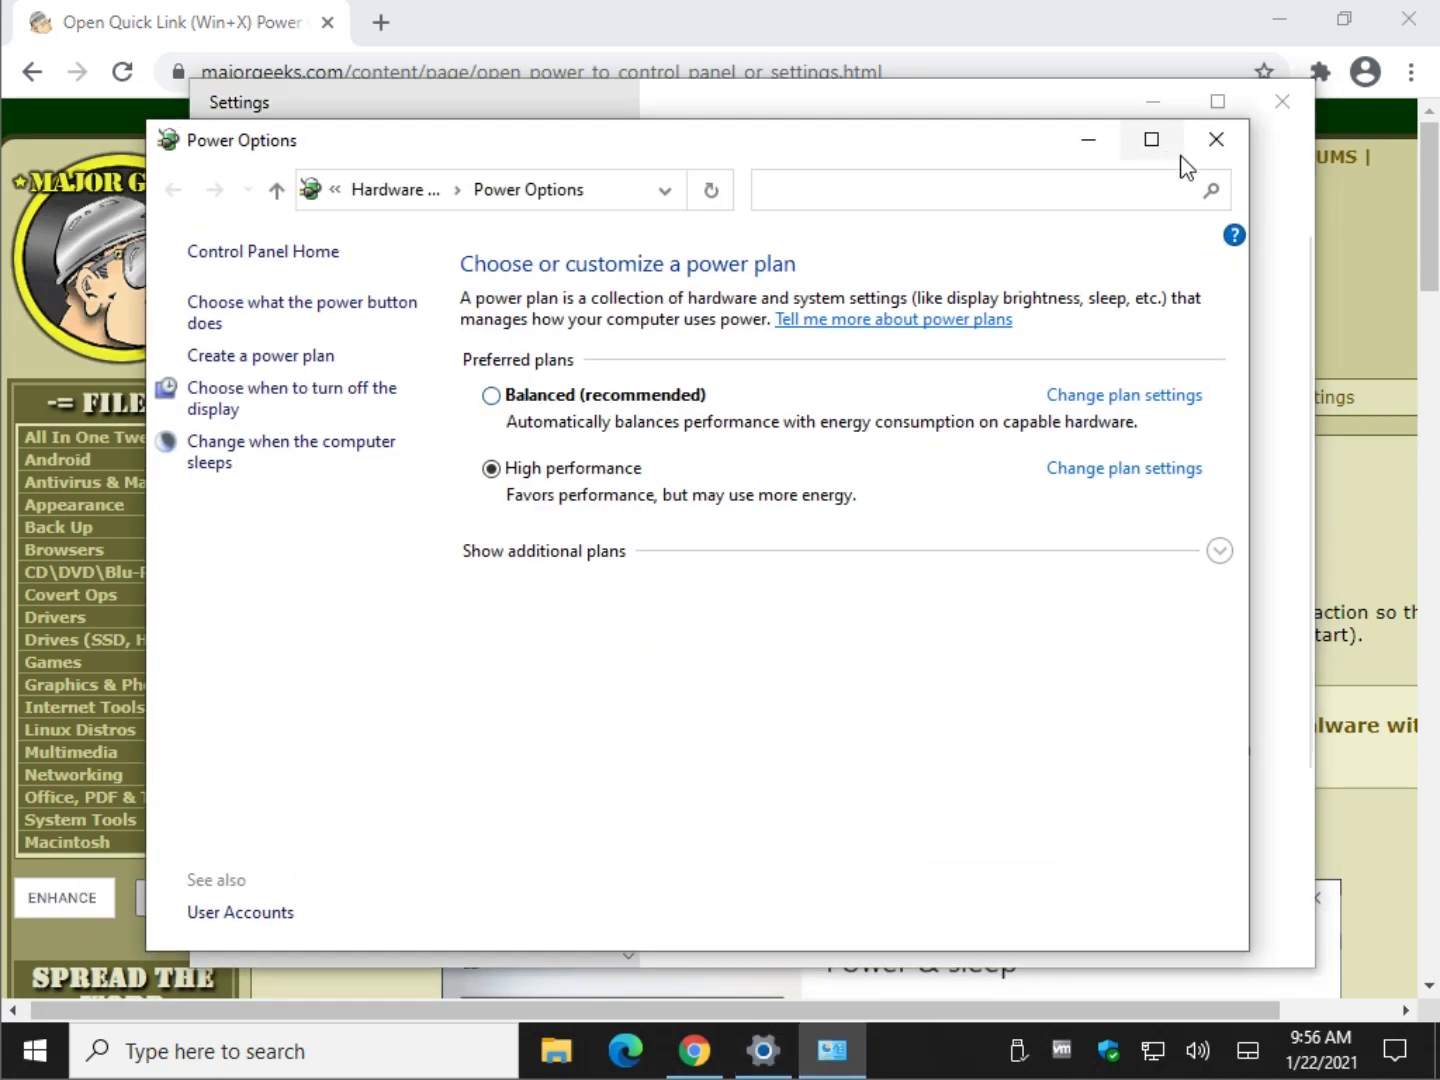
left_click(1216, 139)
left_click(1280, 103)
View the article's download page for Open Quick Link Power Options to Control Panel or Settings, and close that page
scroll(848, 600, "down", 3)
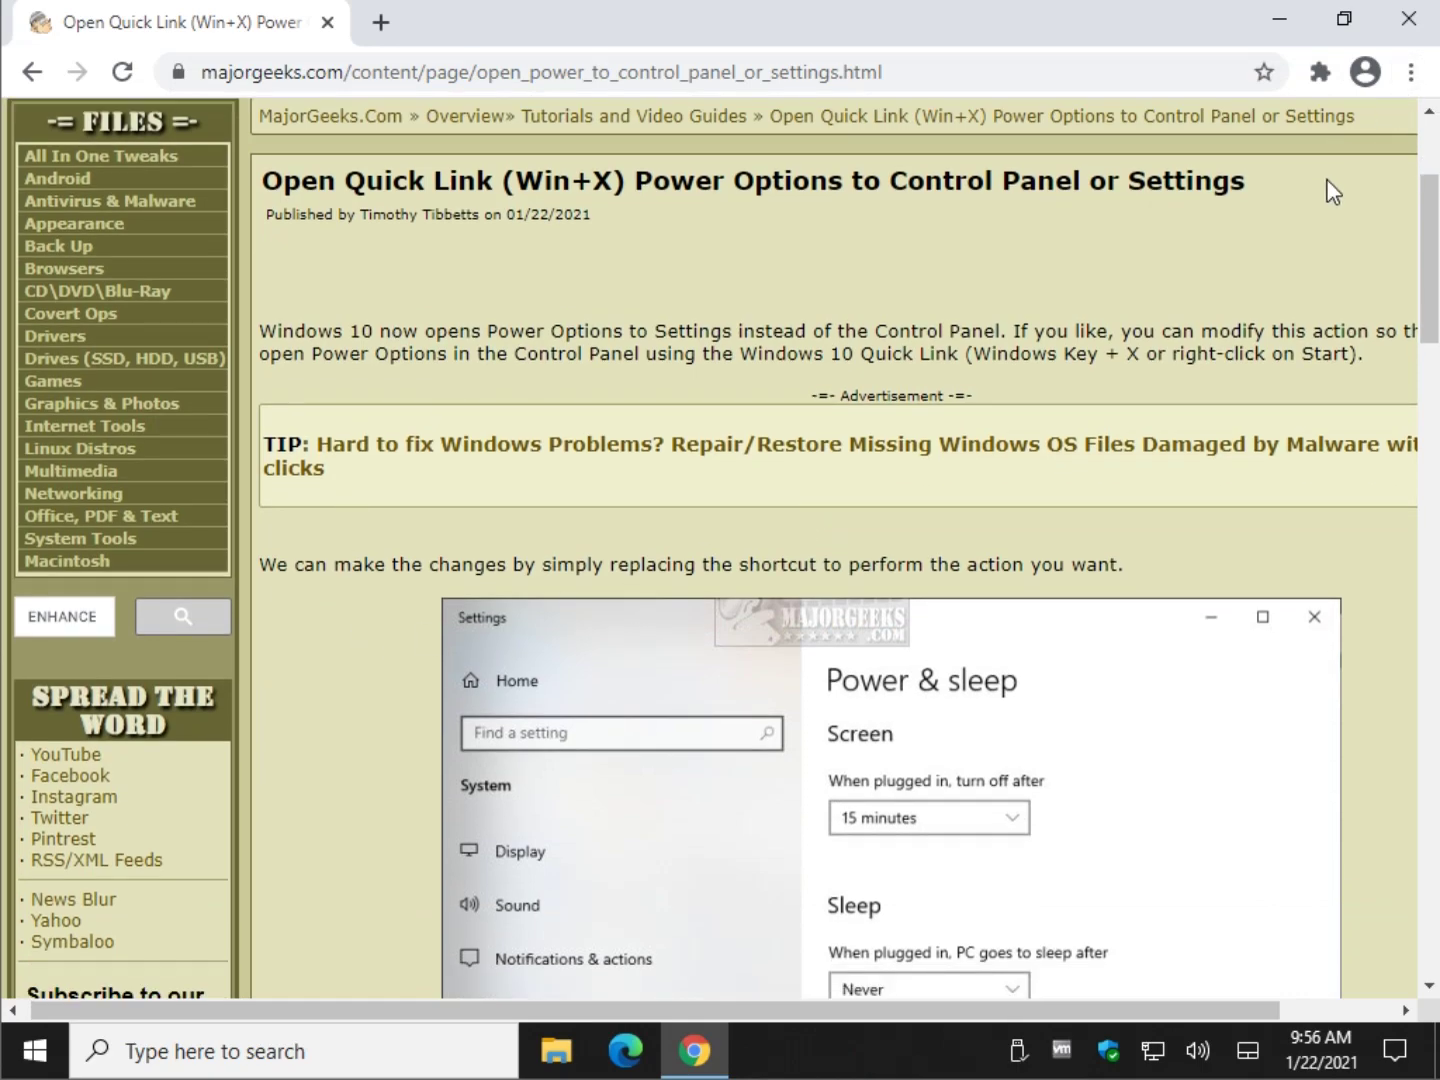
scroll(709, 563, "down", 17)
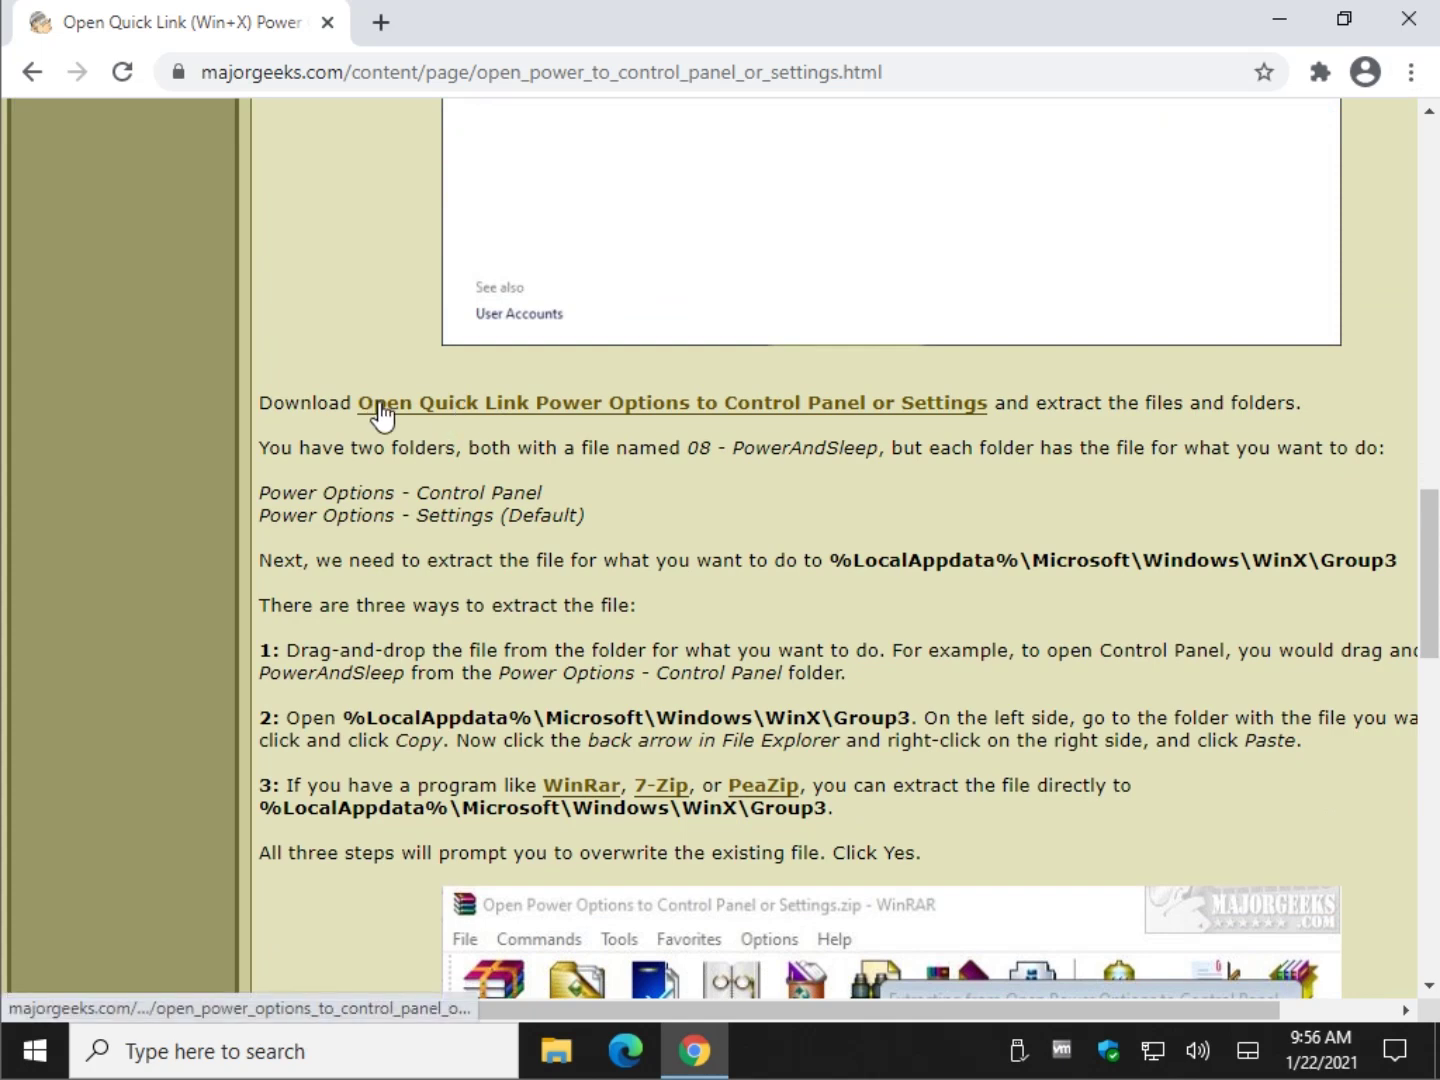
left_click(967, 404)
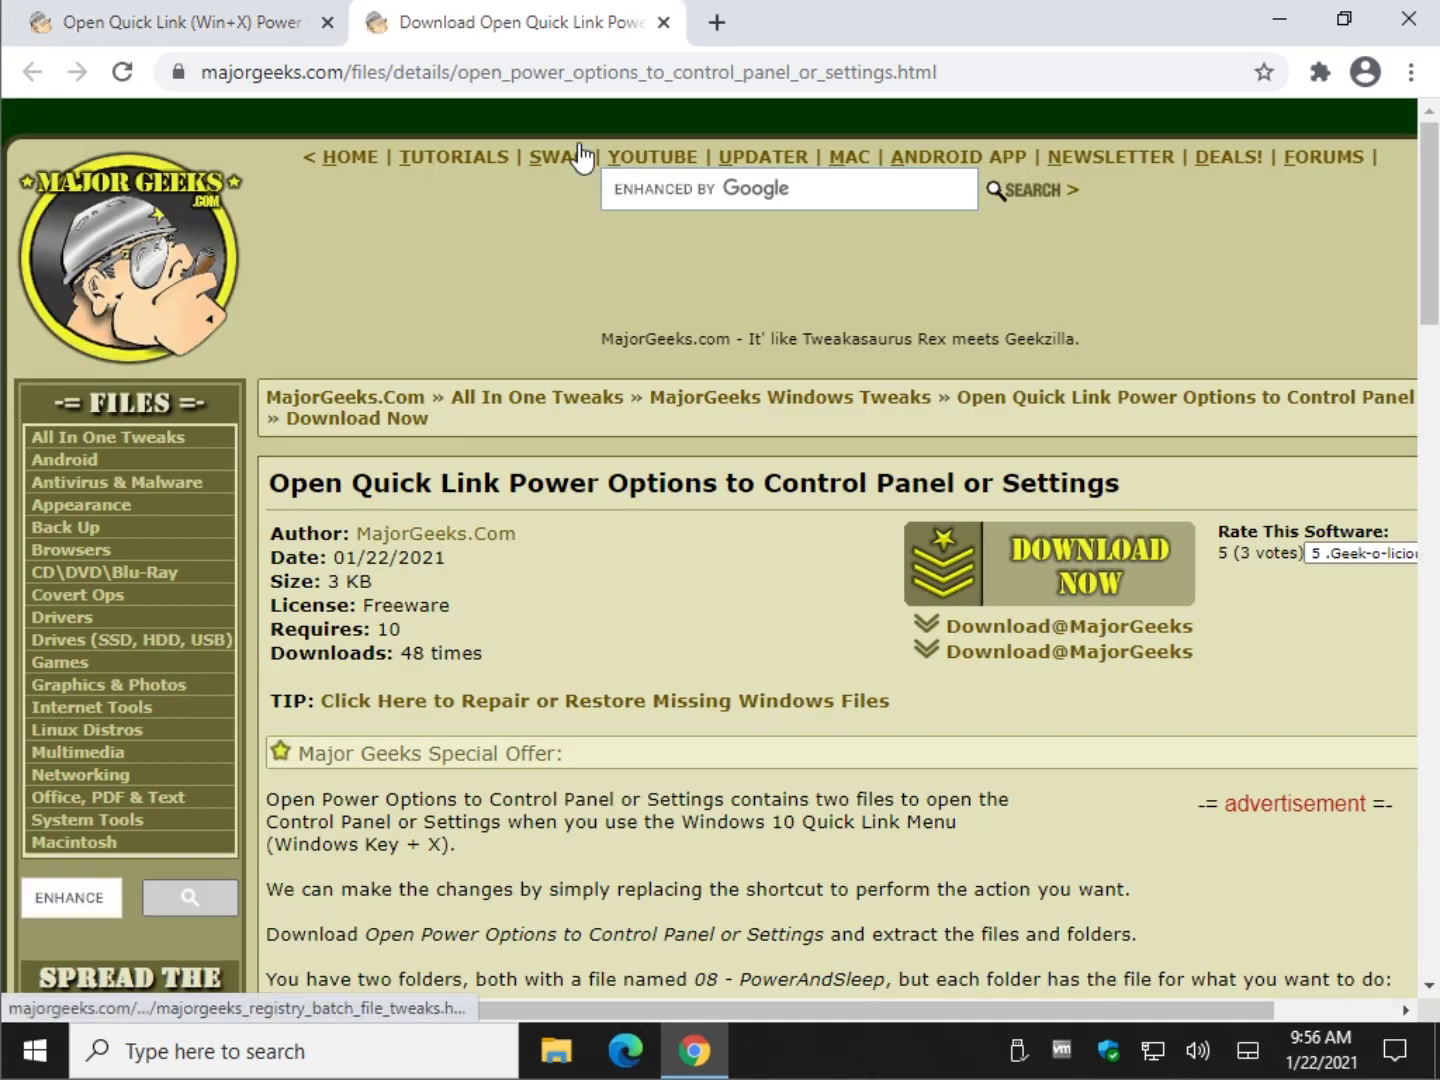
left_click(663, 22)
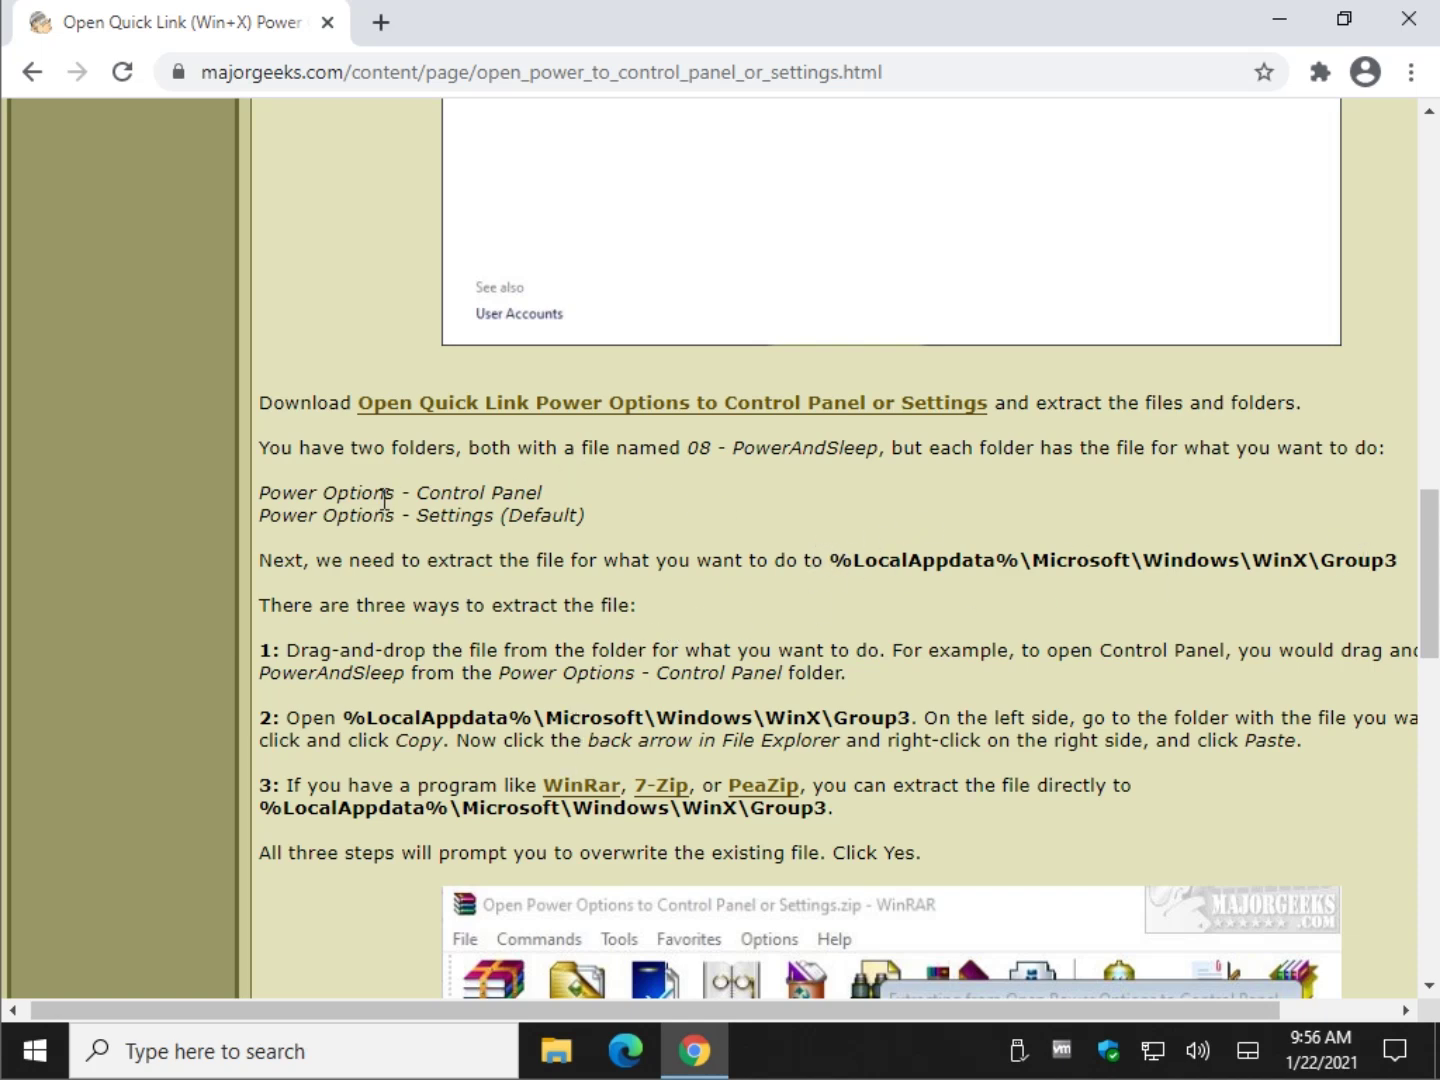
Open the Open Power Options to Control Panel zip in File Explorer's Downloads folder and extract all its files to the default destination
left_click(556, 1050)
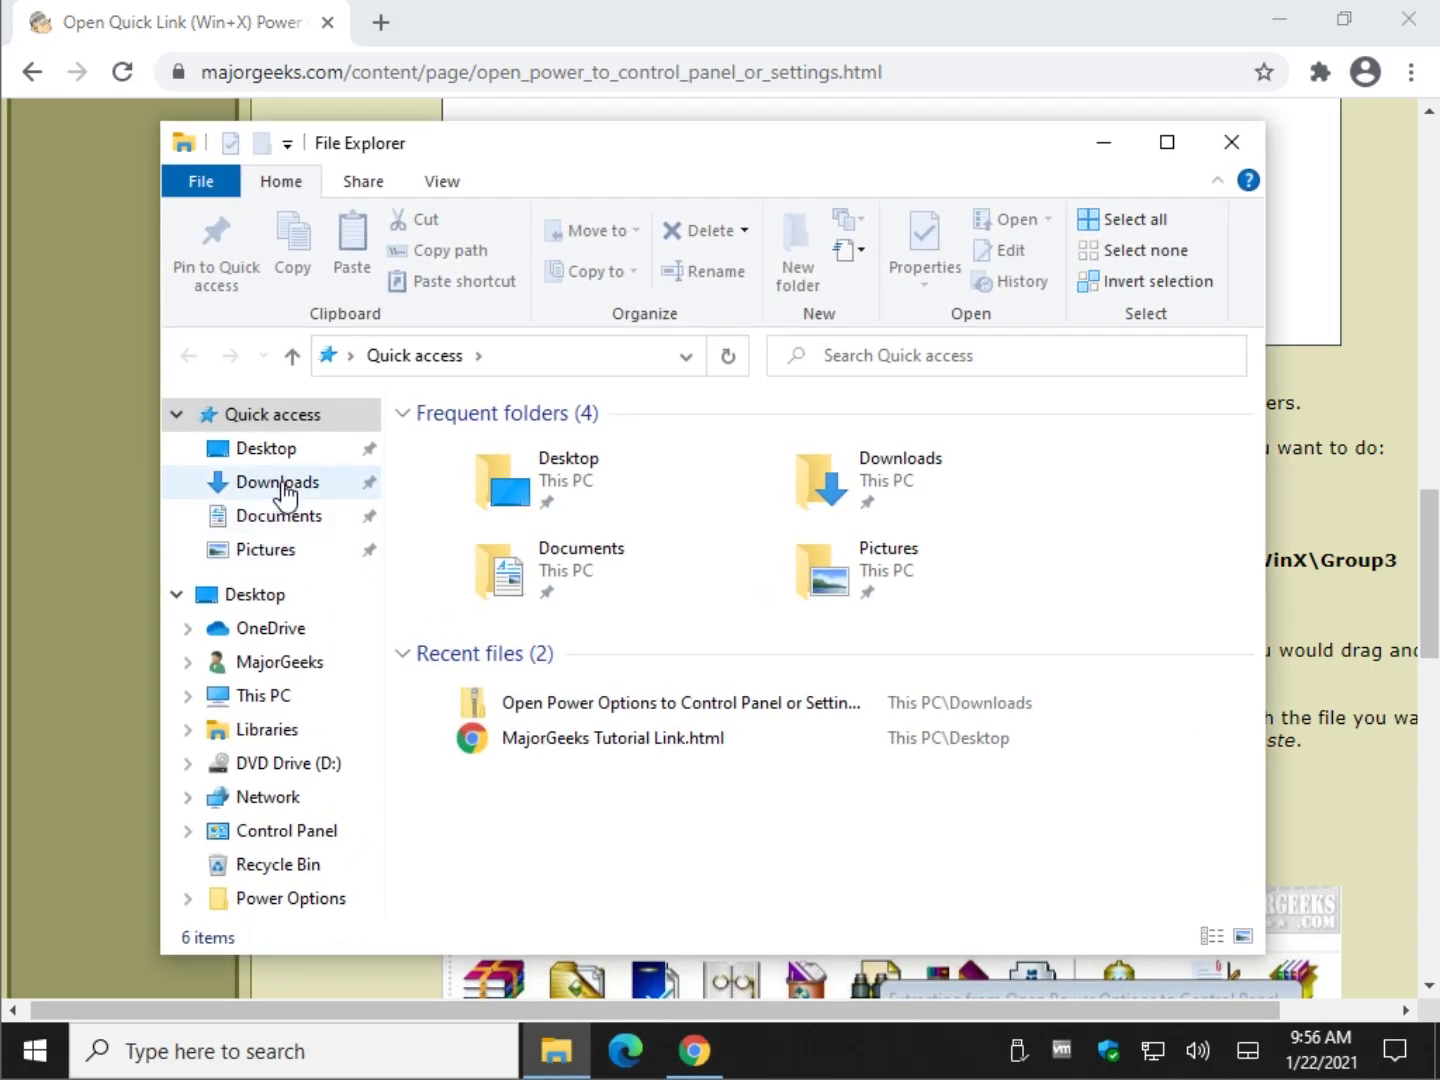
left_click(283, 485)
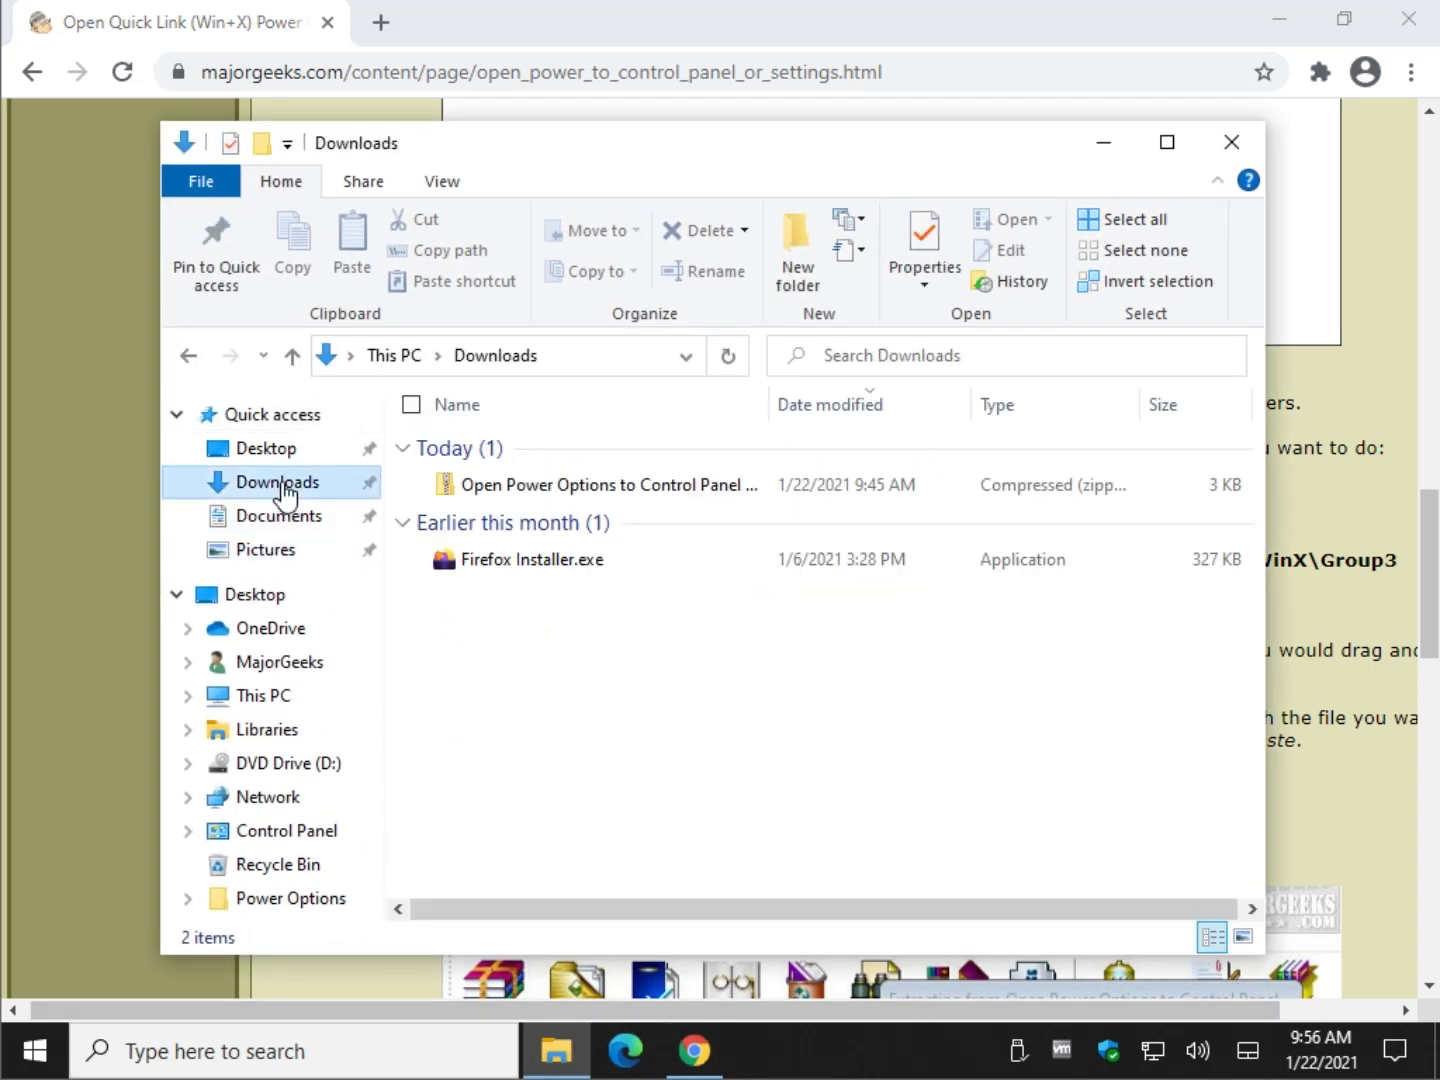
double_click(497, 486)
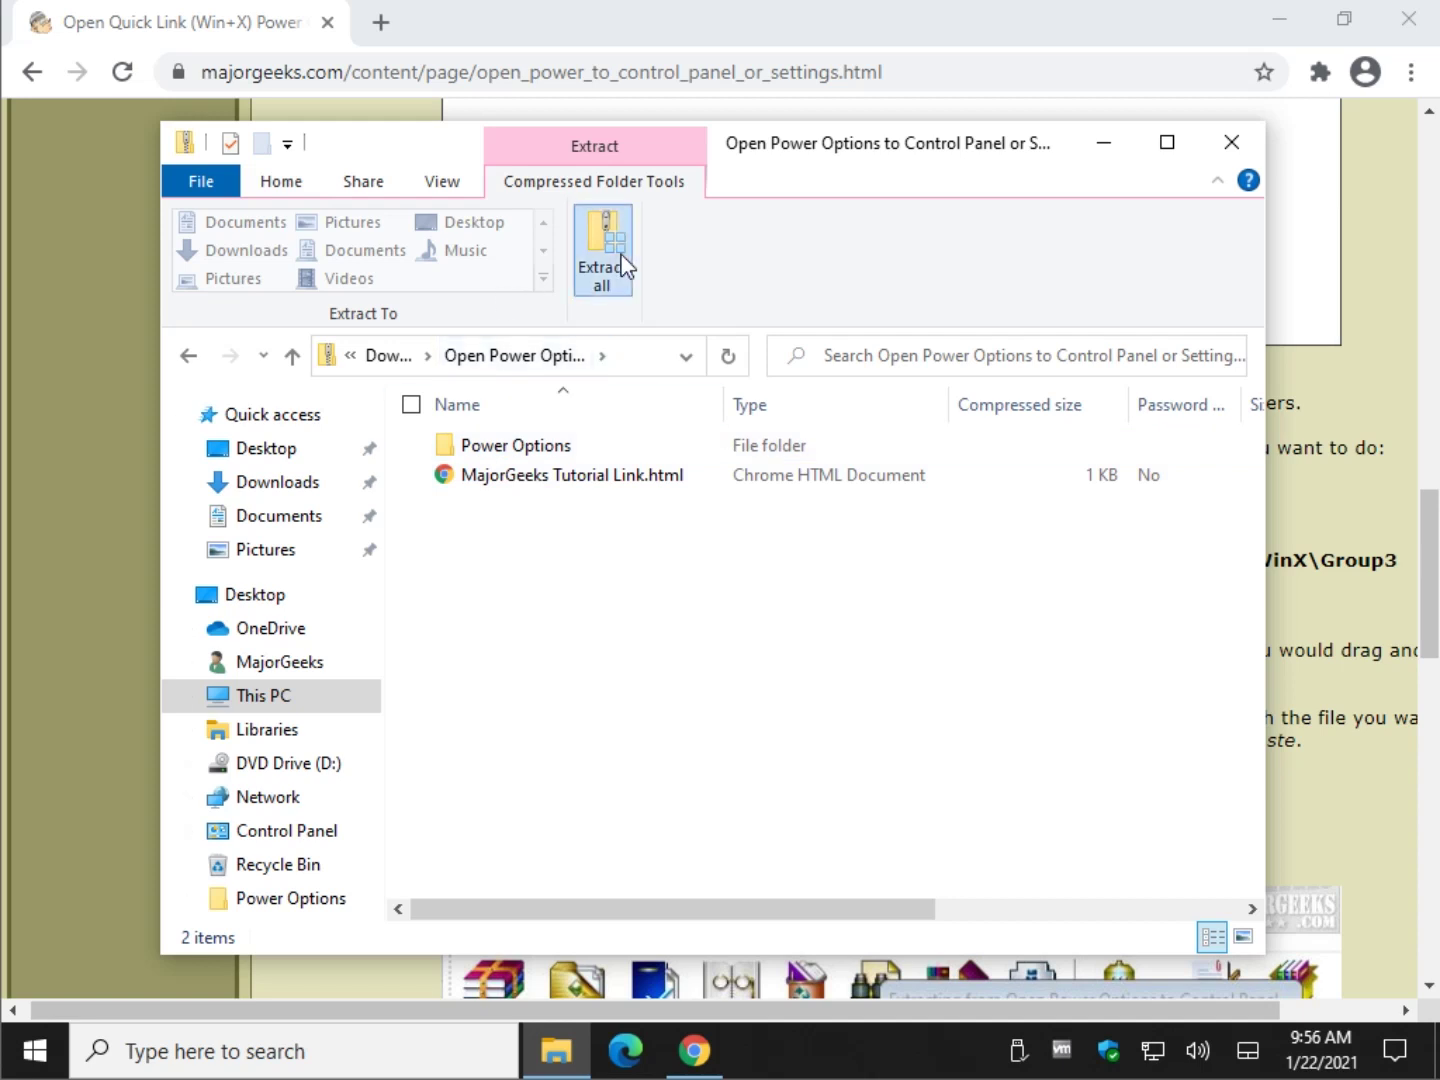
left_click(603, 262)
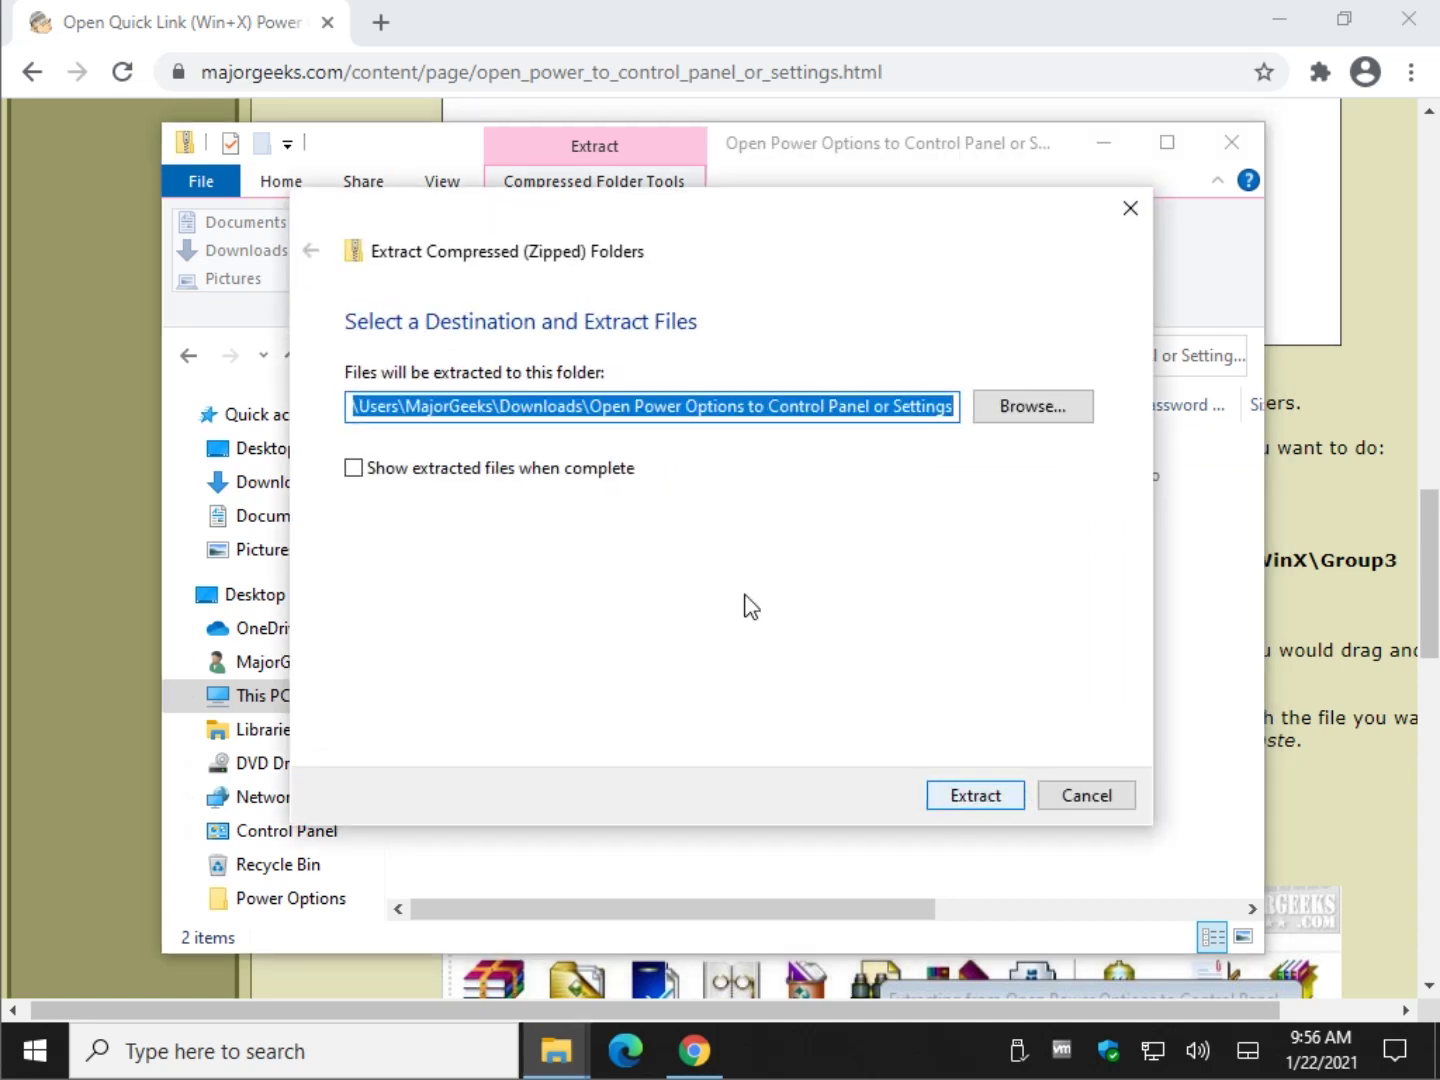
left_click(960, 800)
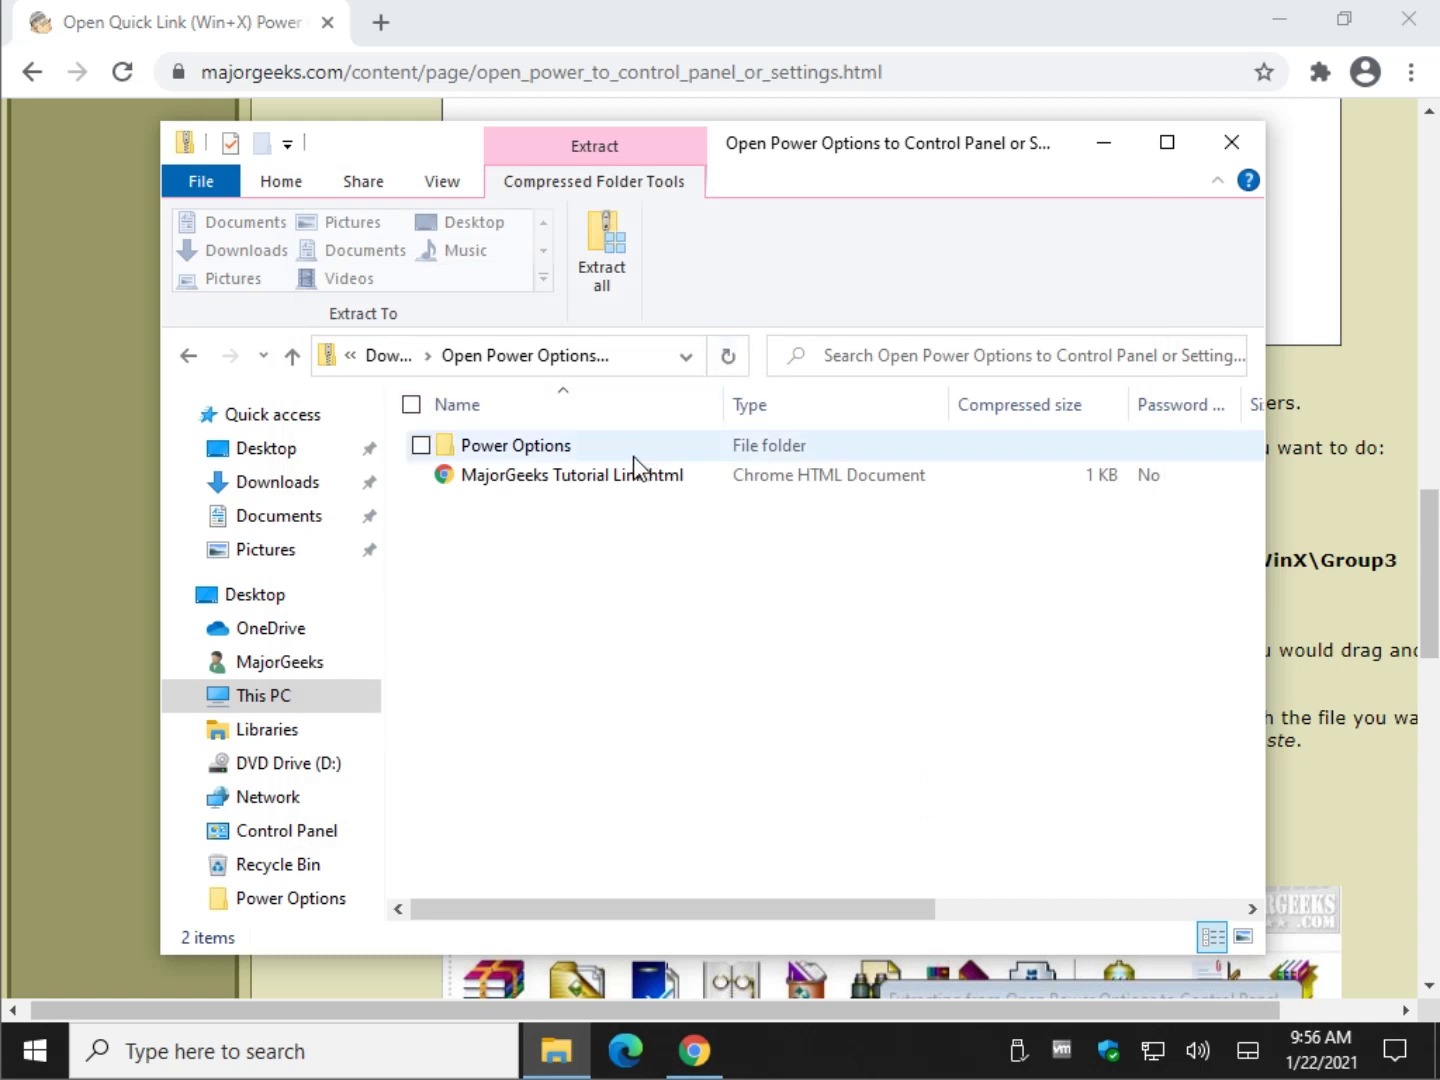
Open the archive's Power Options folder and view the contents of its Power Options - Control Panel subfolder
double_click(546, 449)
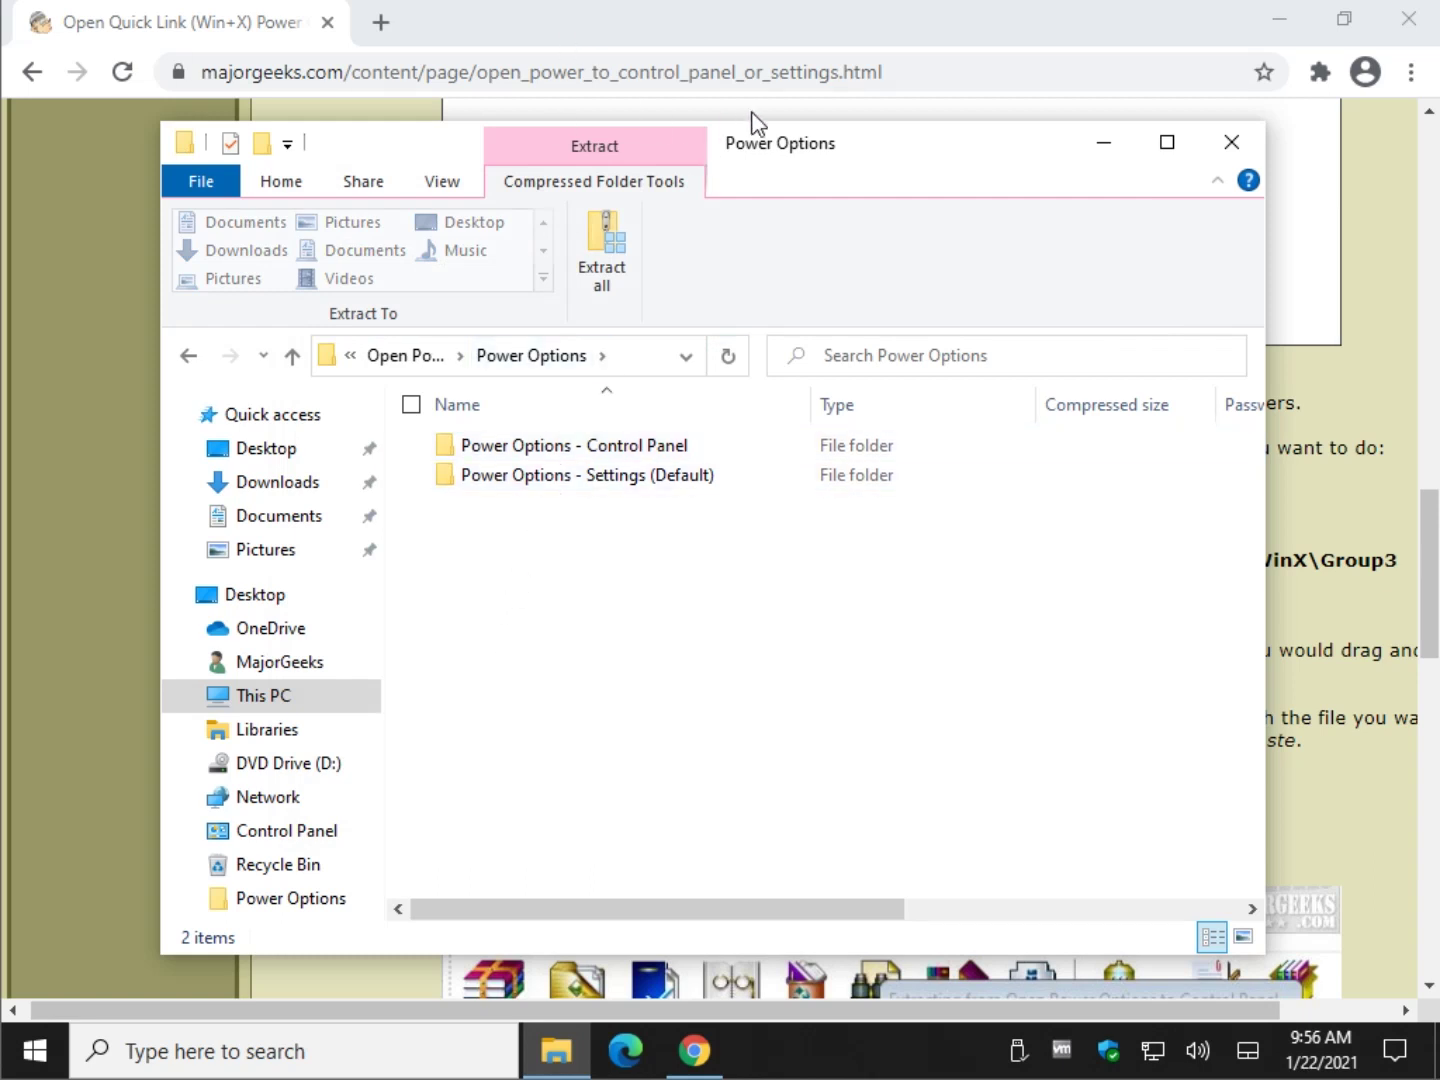
left_click_drag(868, 160, 714, 151)
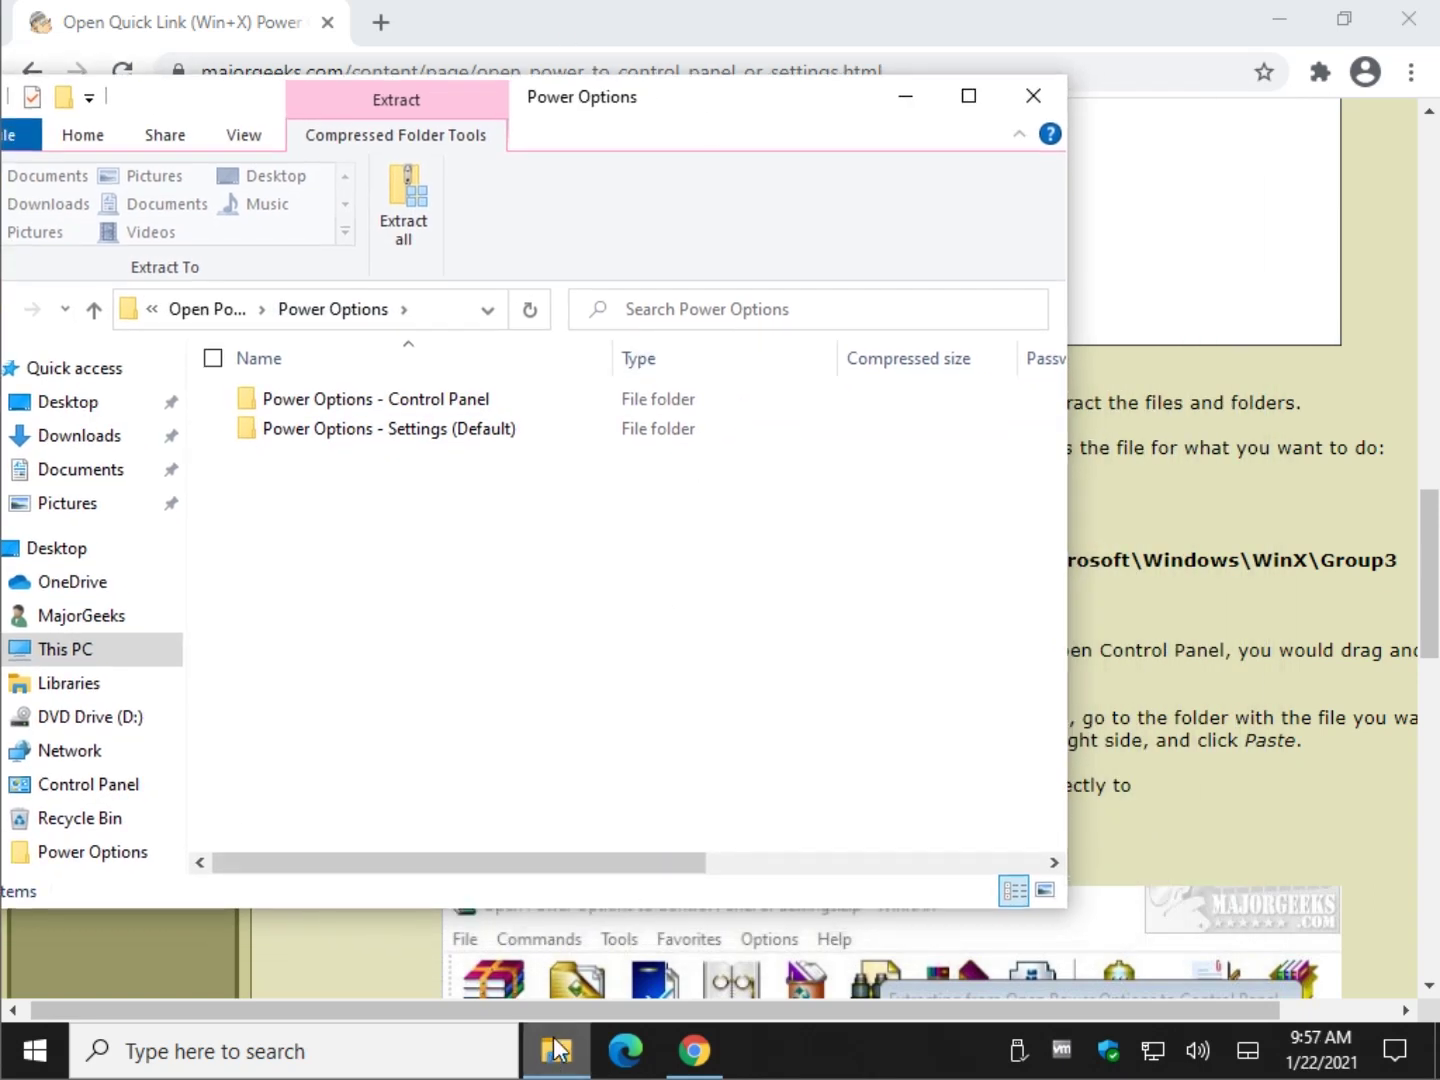
left_click(401, 406)
double_click(401, 406)
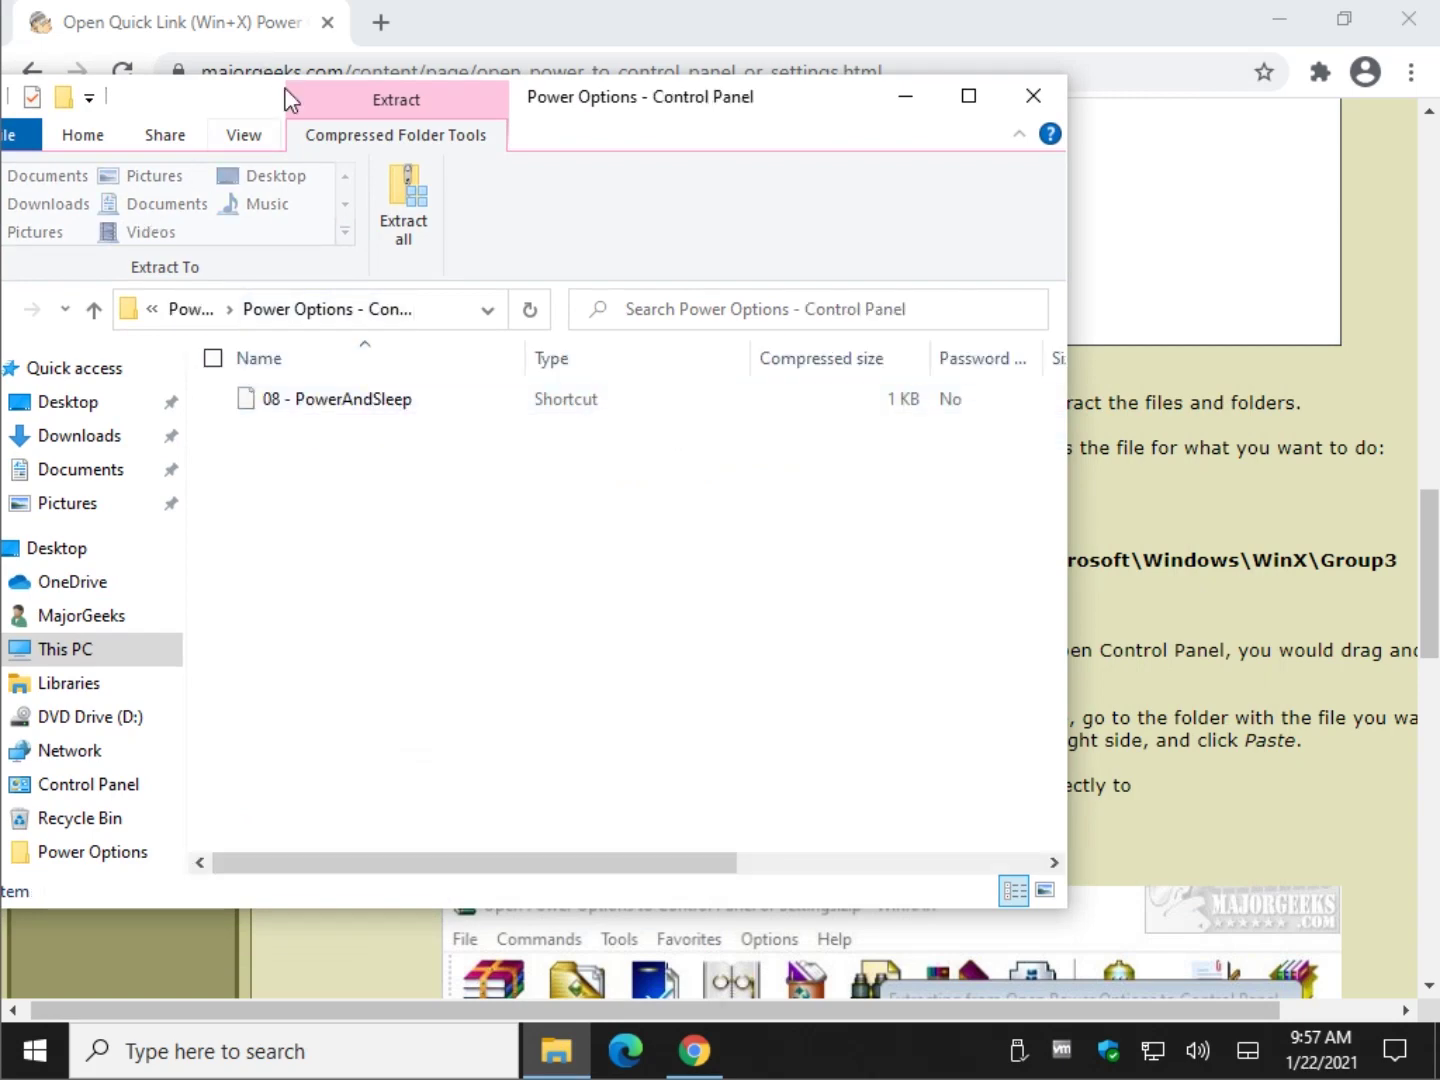
left_click_drag(283, 96, 419, 92)
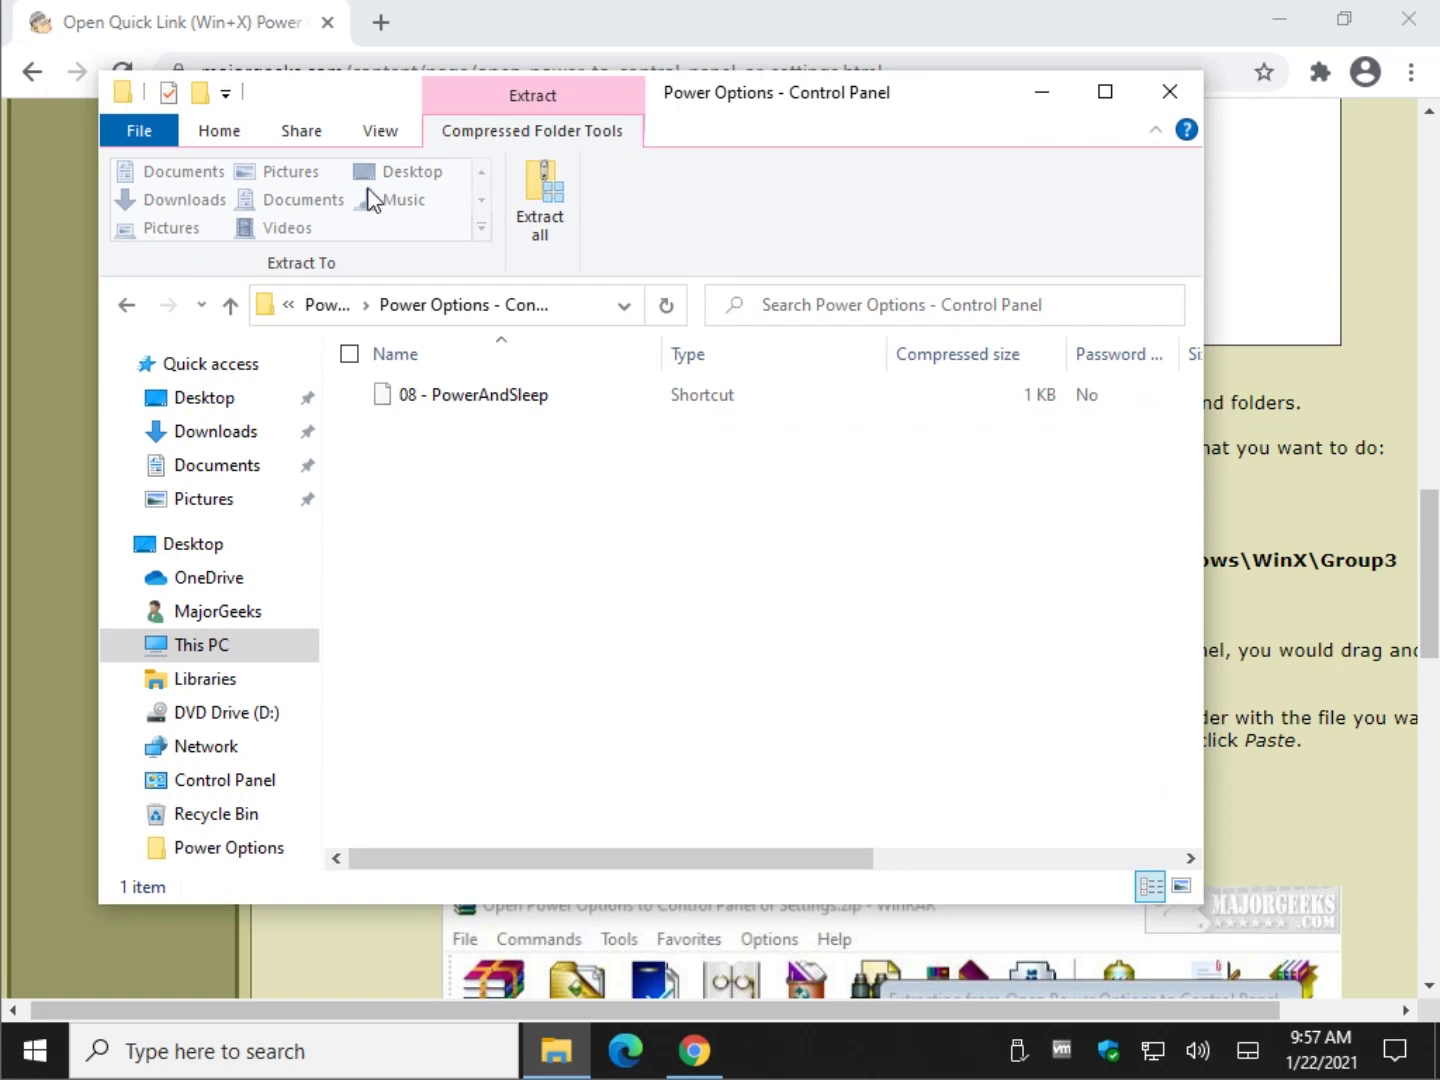
View the contents of the Power Options - Settings (Default) subfolder and return to the Power Options folder
left_click(126, 305)
left_click(455, 425)
double_click(455, 425)
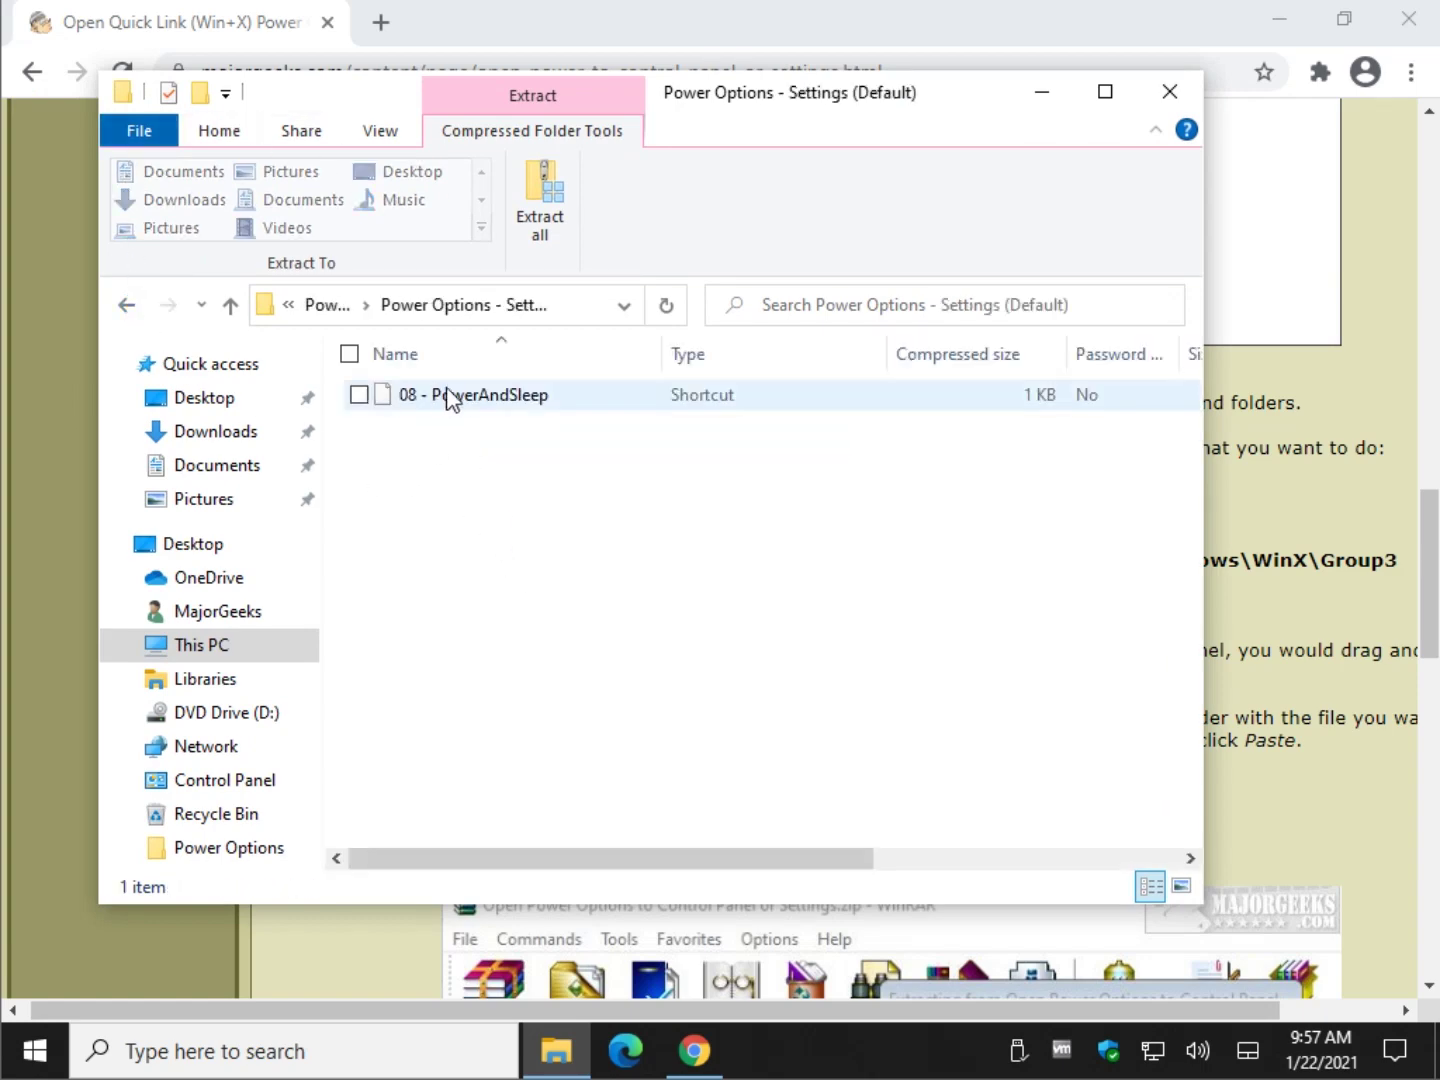
left_click(124, 306)
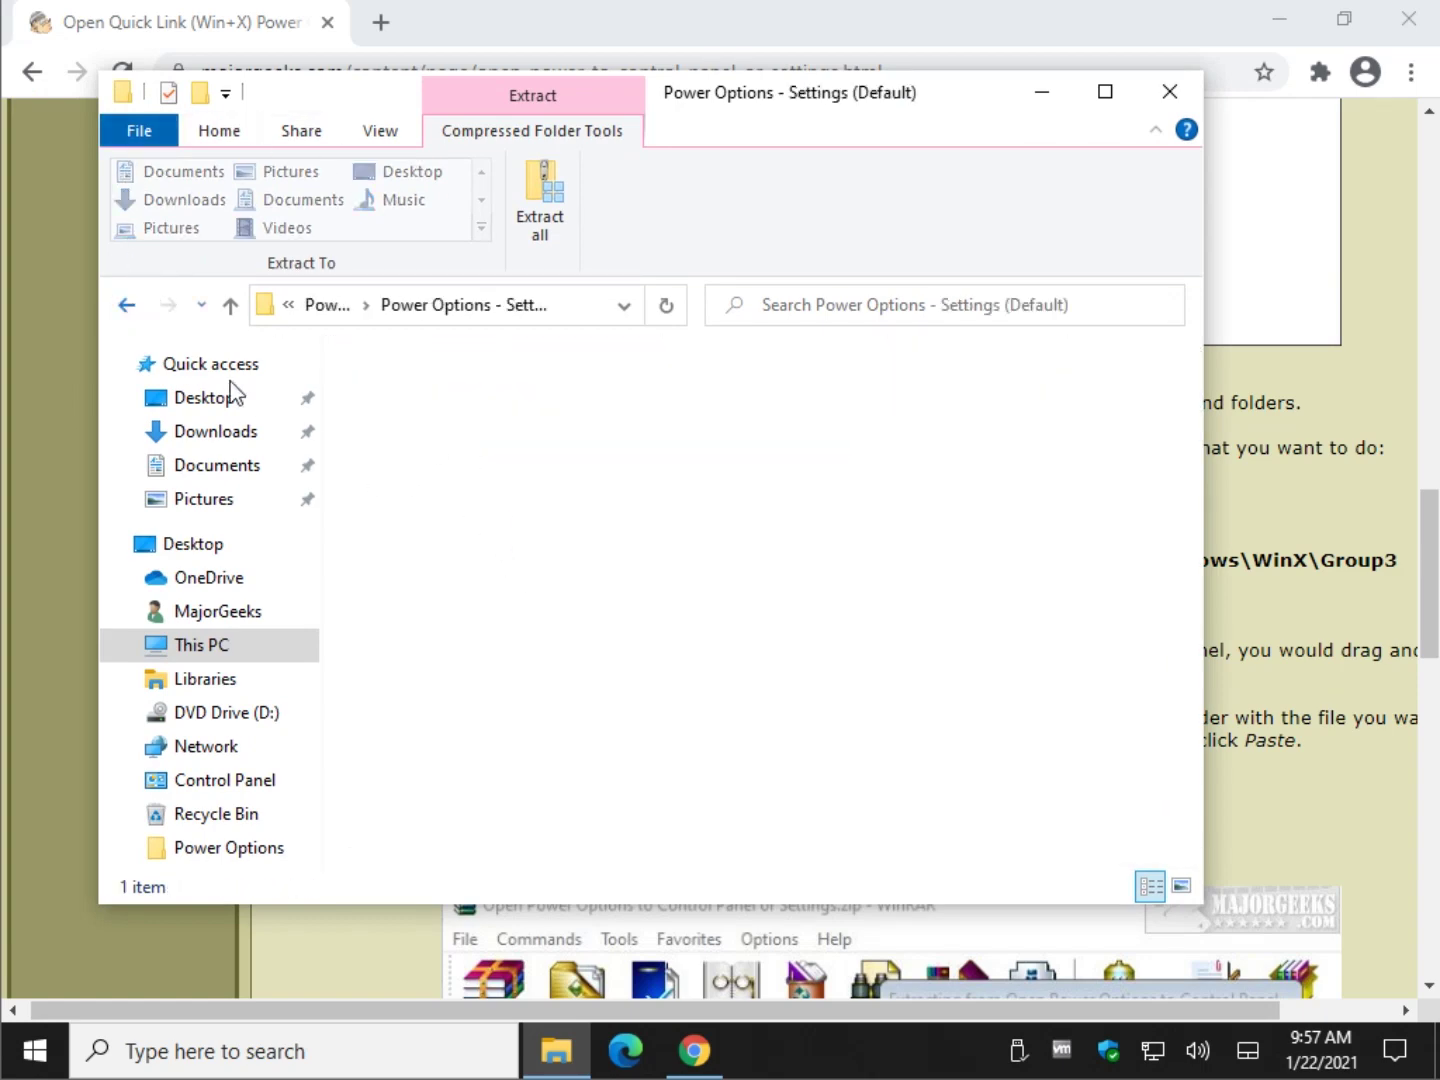
mouse_move(806, 98)
left_mouse_down()
mouse_move(752, 87)
mouse_move(784, 75)
left_mouse_up()
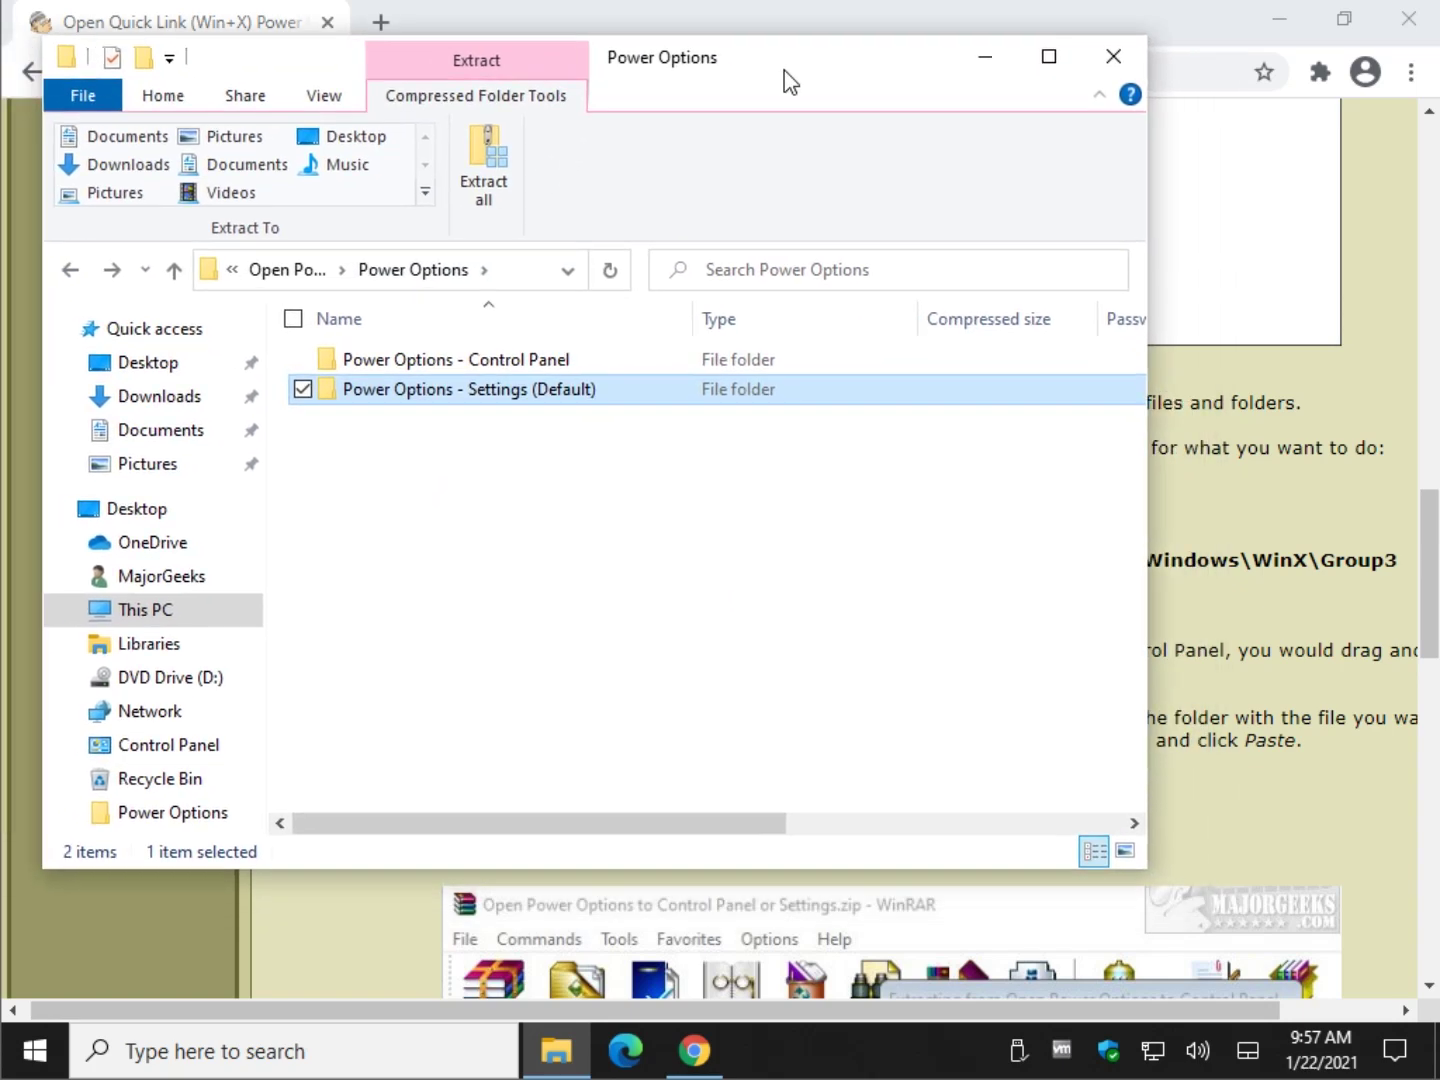
Switch to the article in Chrome and copy the folder path %LocalAppdata%\Microsoft\Windows\WinX\Group3
left_click(1208, 601)
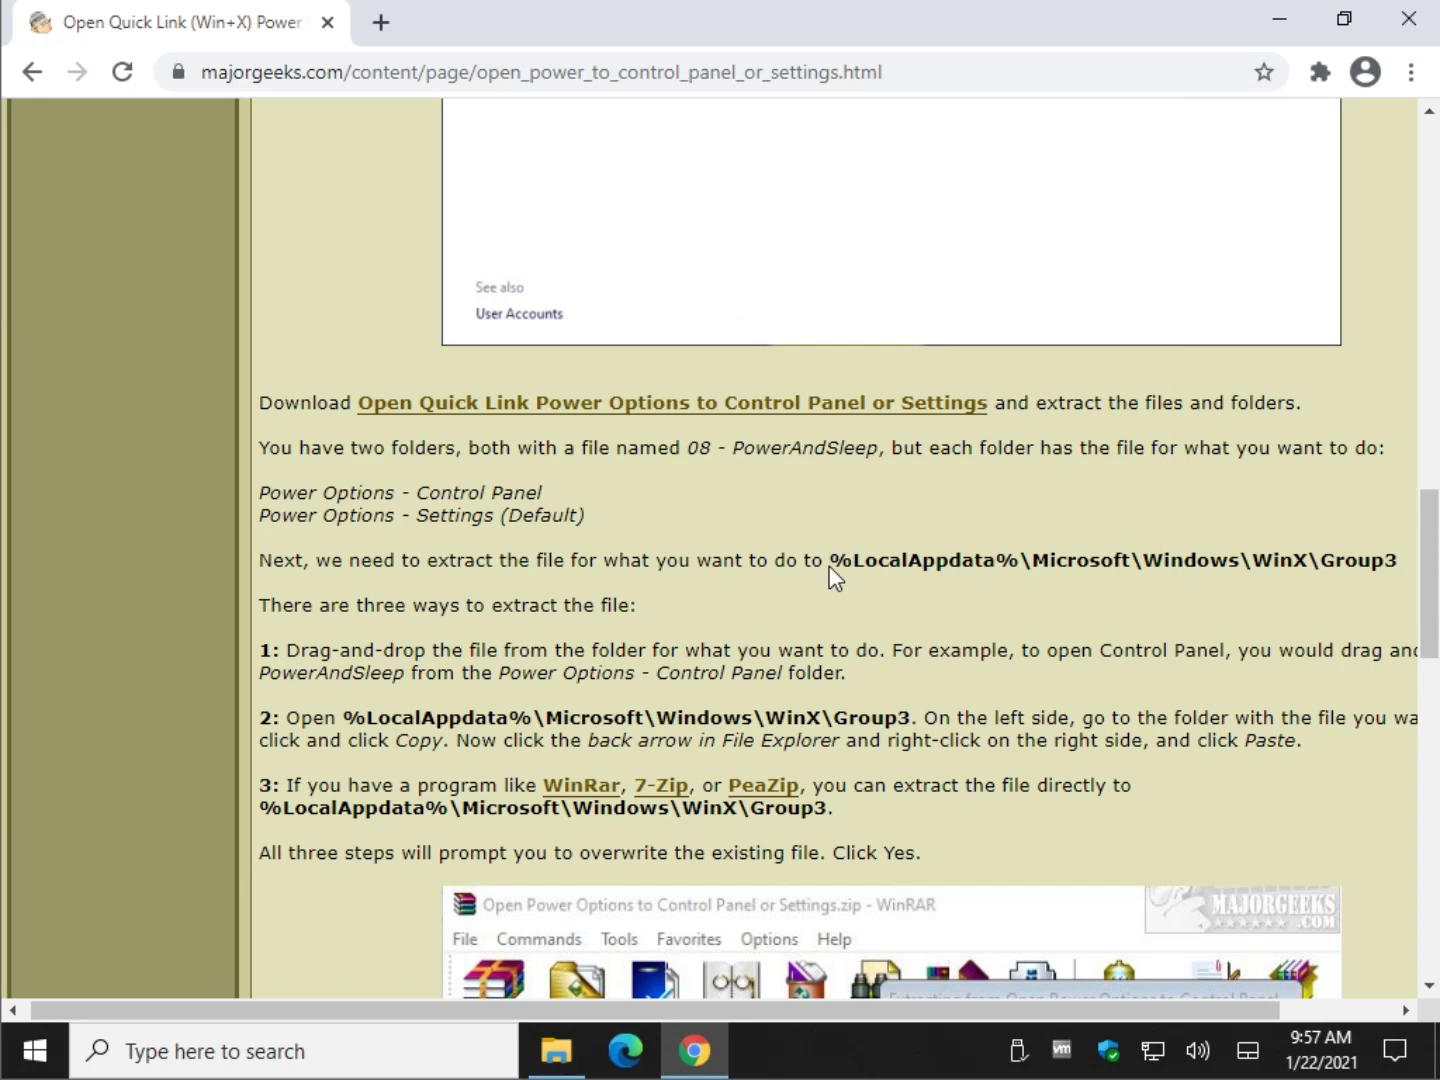
left_click_drag(833, 557, 1319, 558)
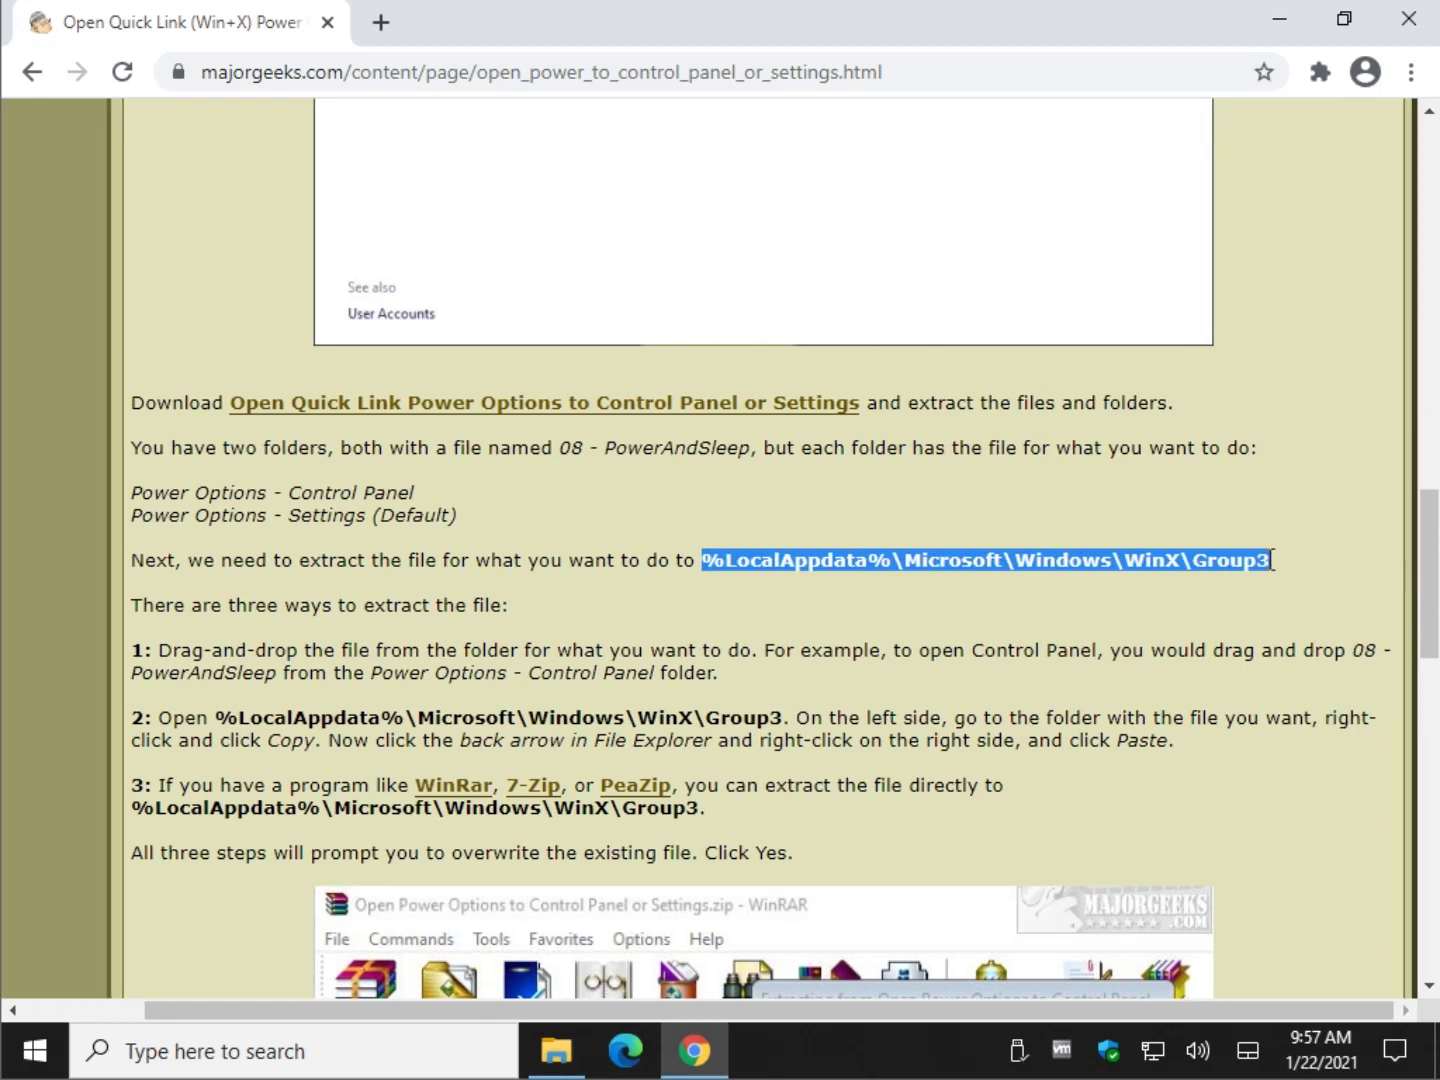
right_click(1005, 557)
left_click(977, 585)
left_click(978, 586)
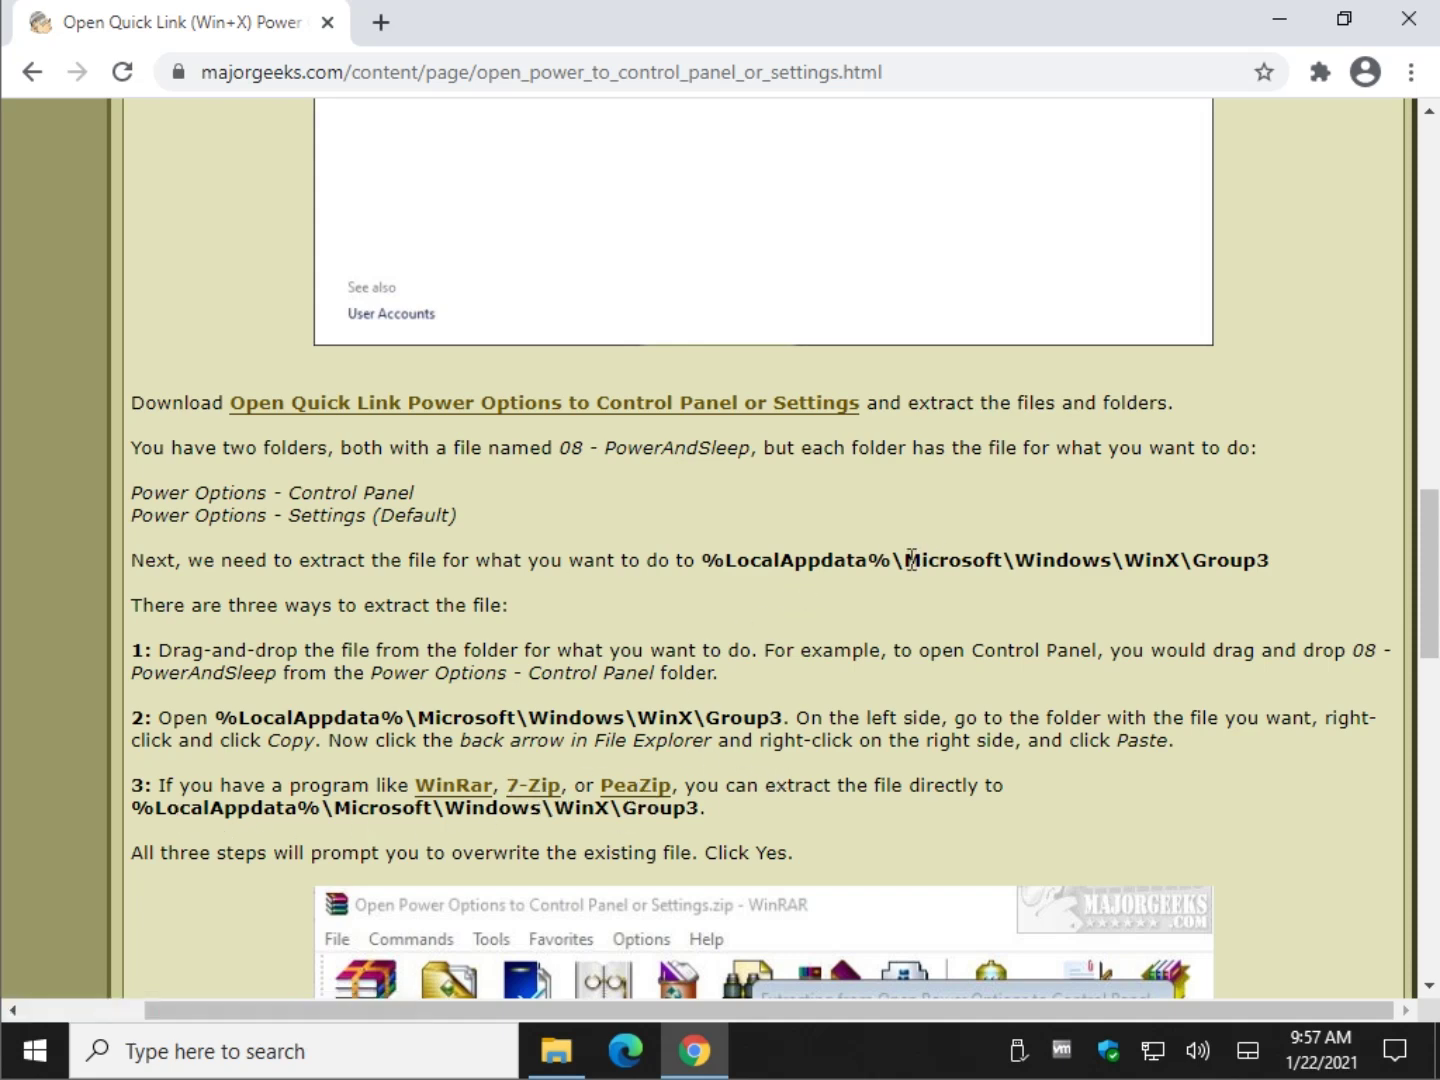
left_click_drag(704, 562, 1272, 562)
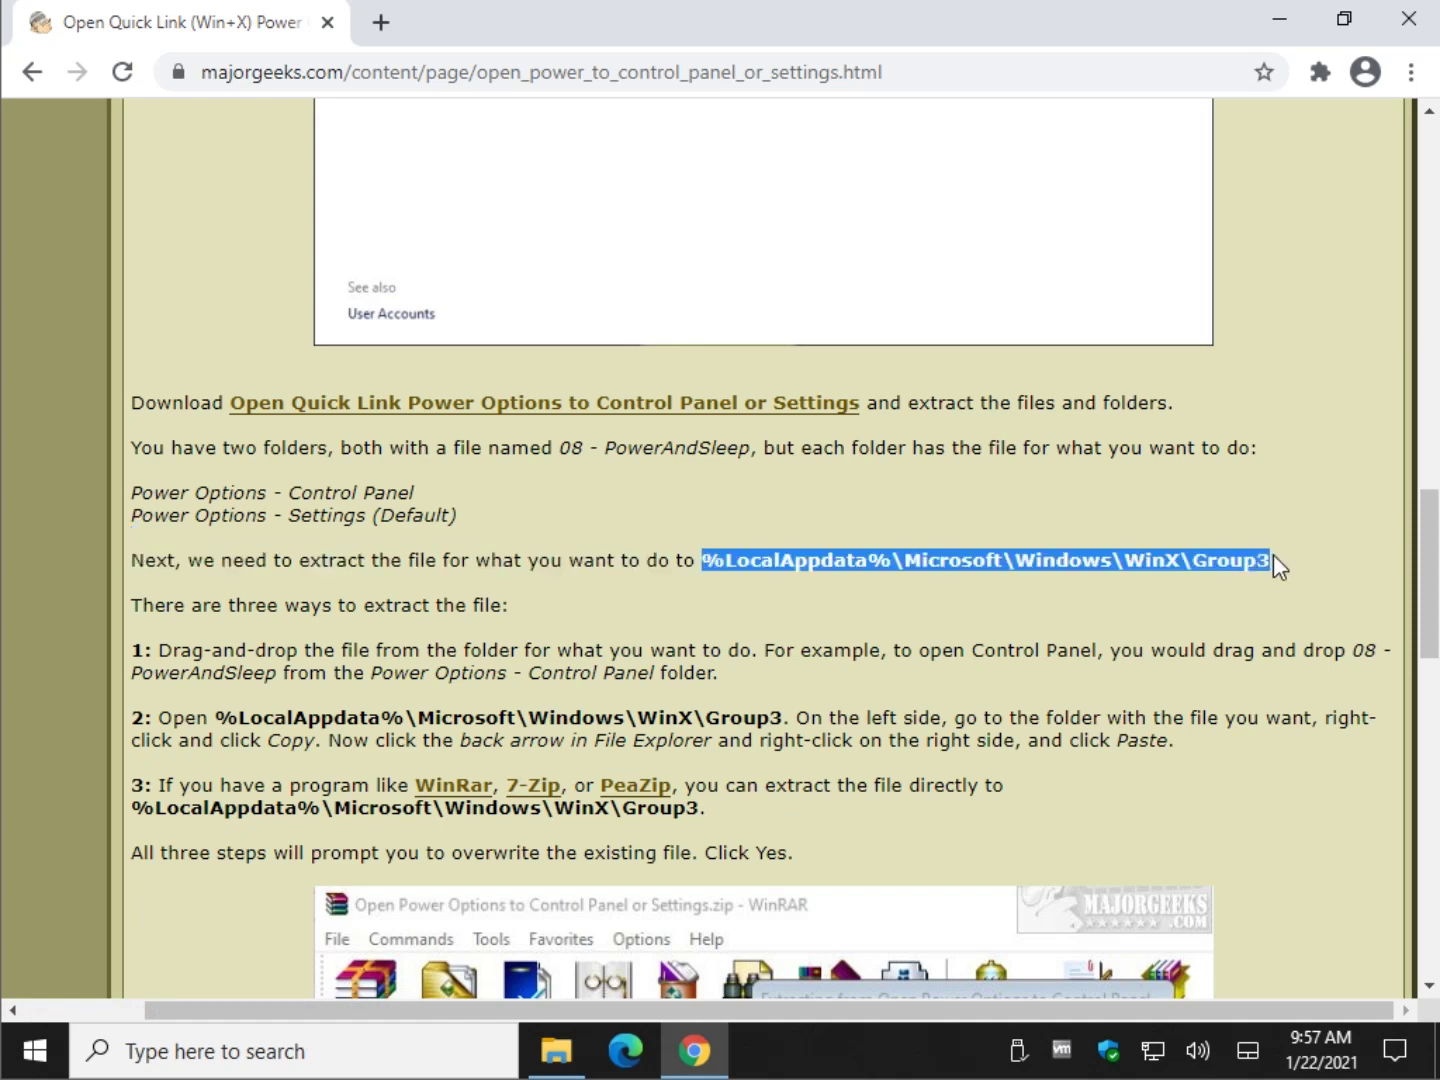
left_click_drag(826, 1012, 713, 1016)
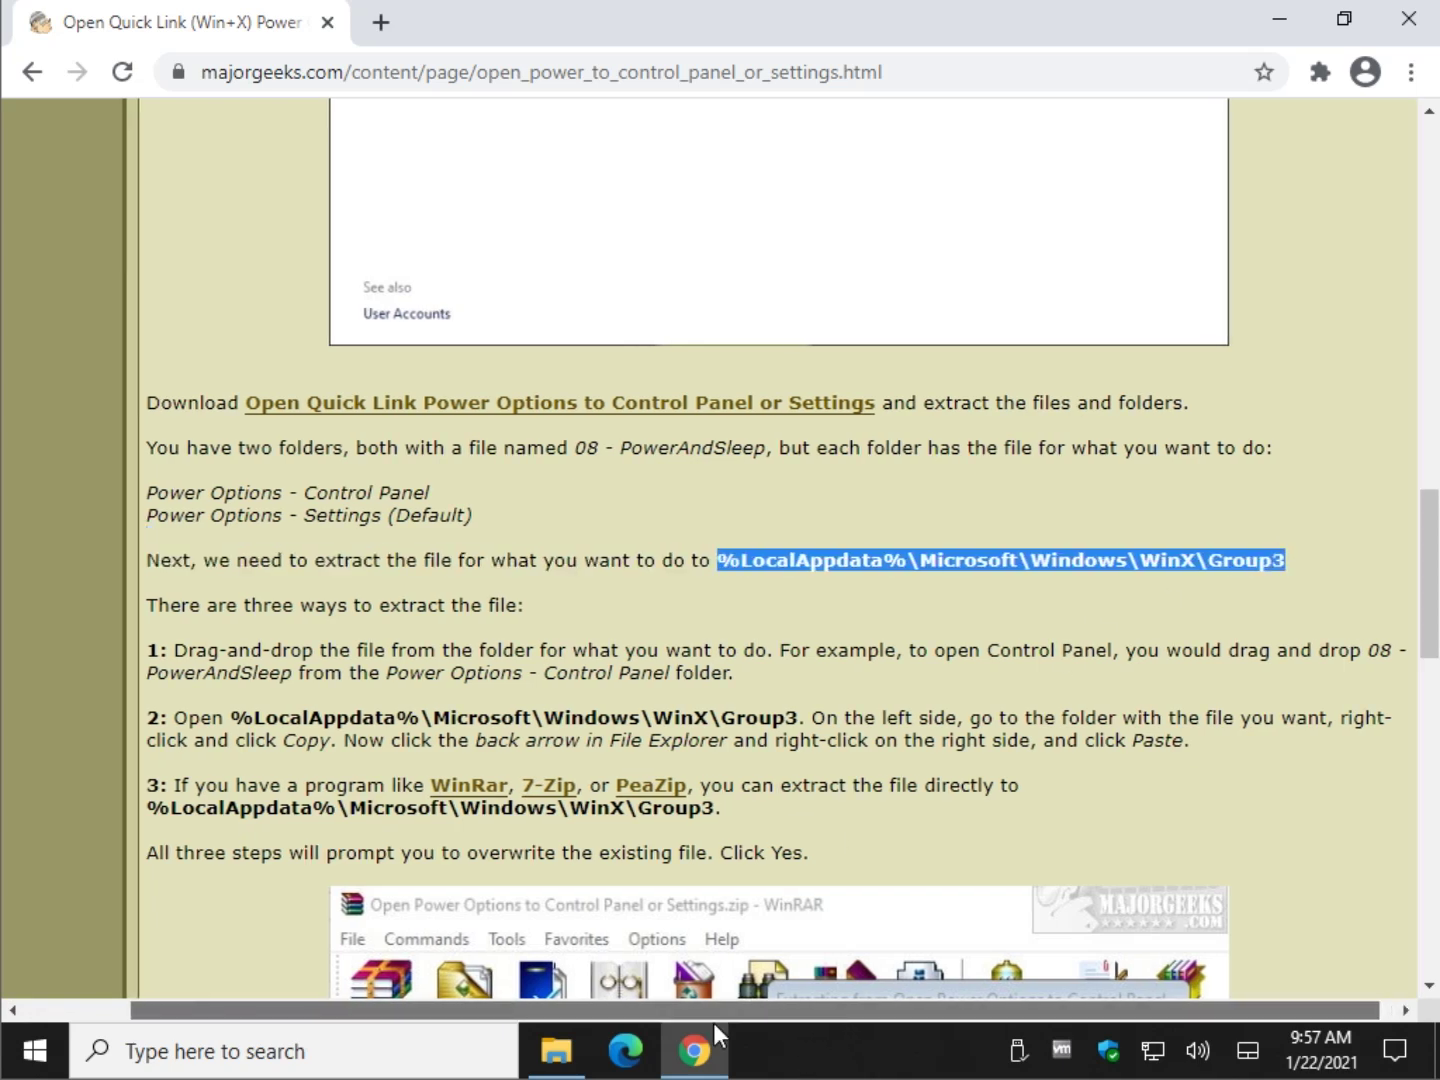
left_click(470, 627)
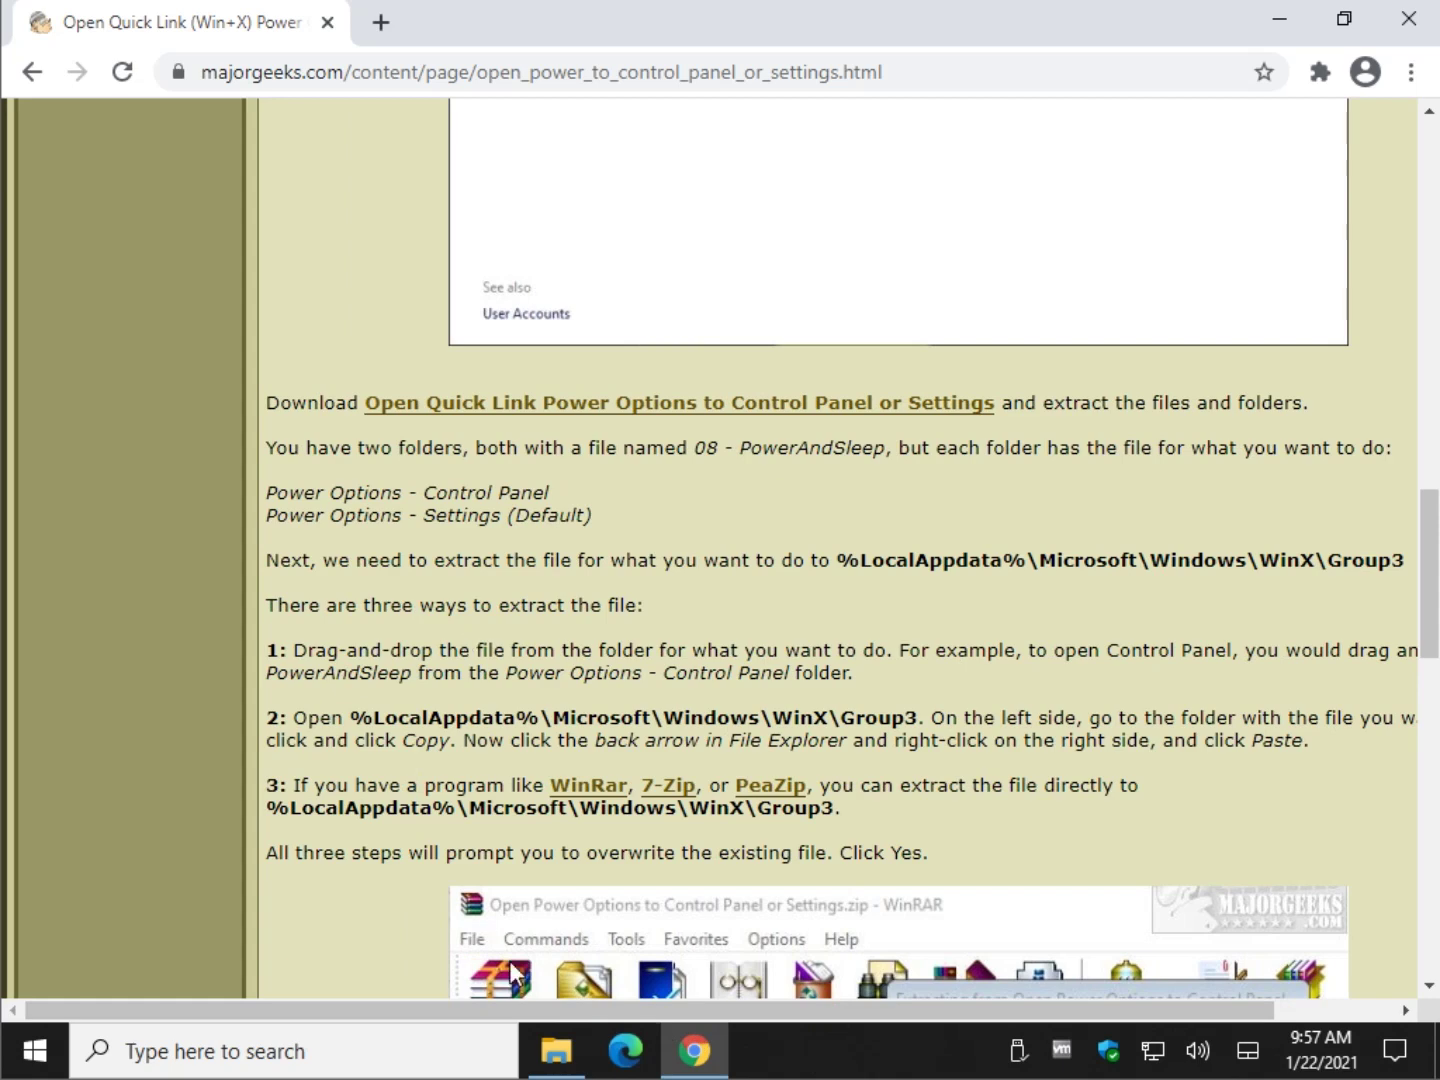
Open a second File Explorer window and arrange it so the archive's Power Options folders stay visible beside it
left_click(562, 1055)
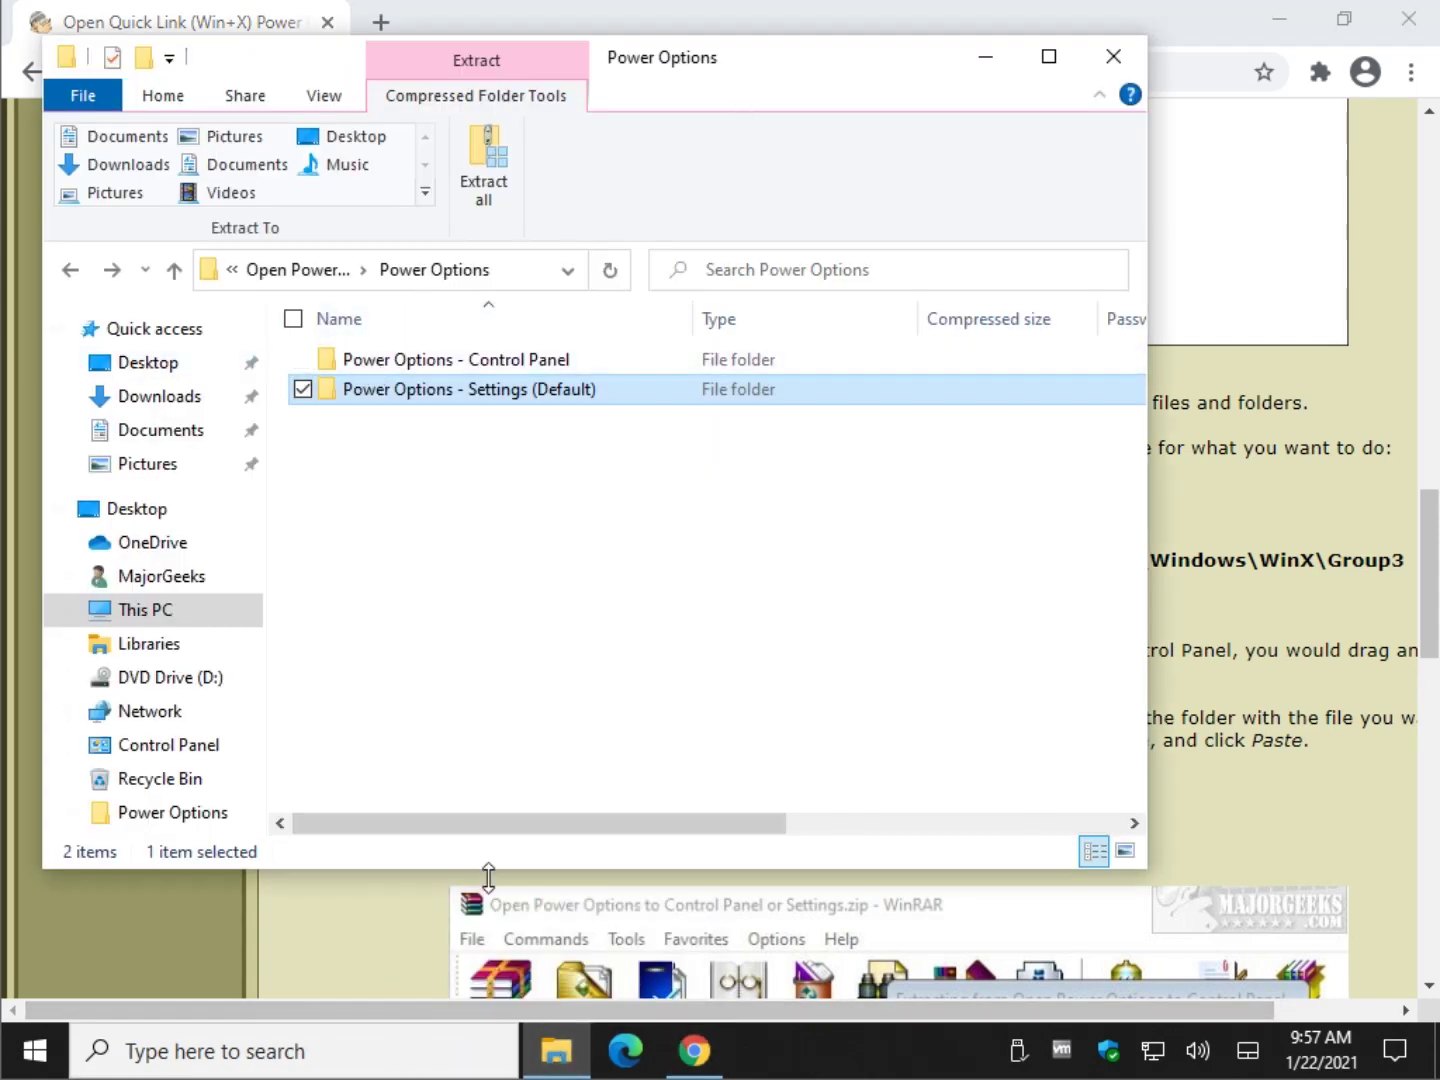
right_click(562, 1052)
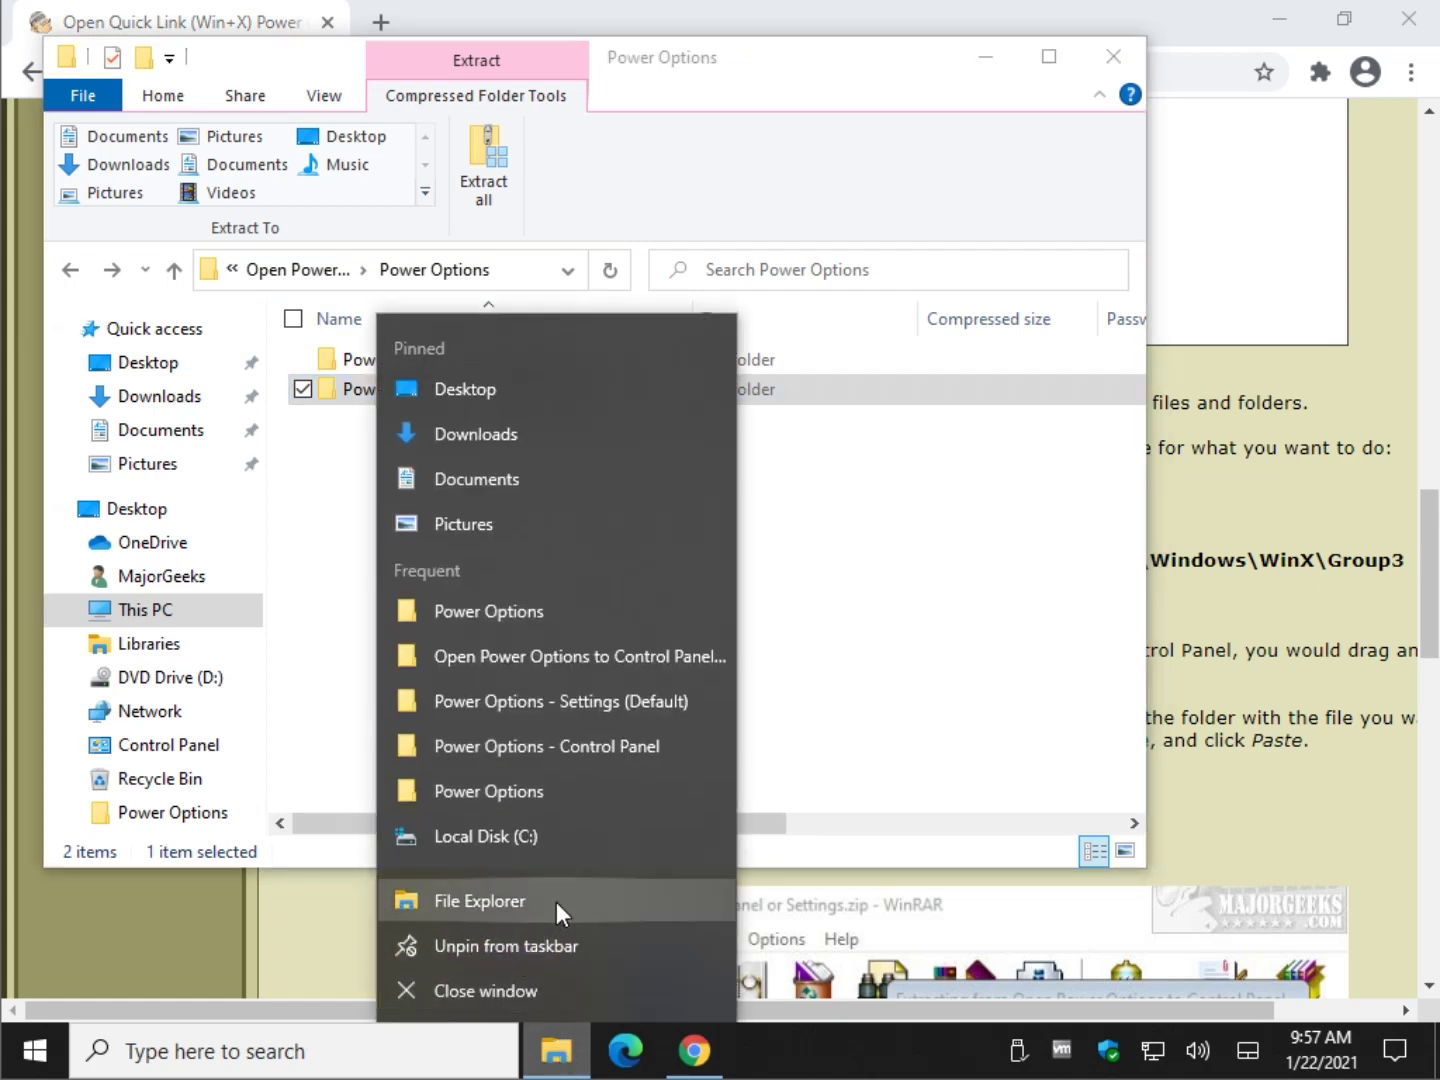
left_click(556, 902)
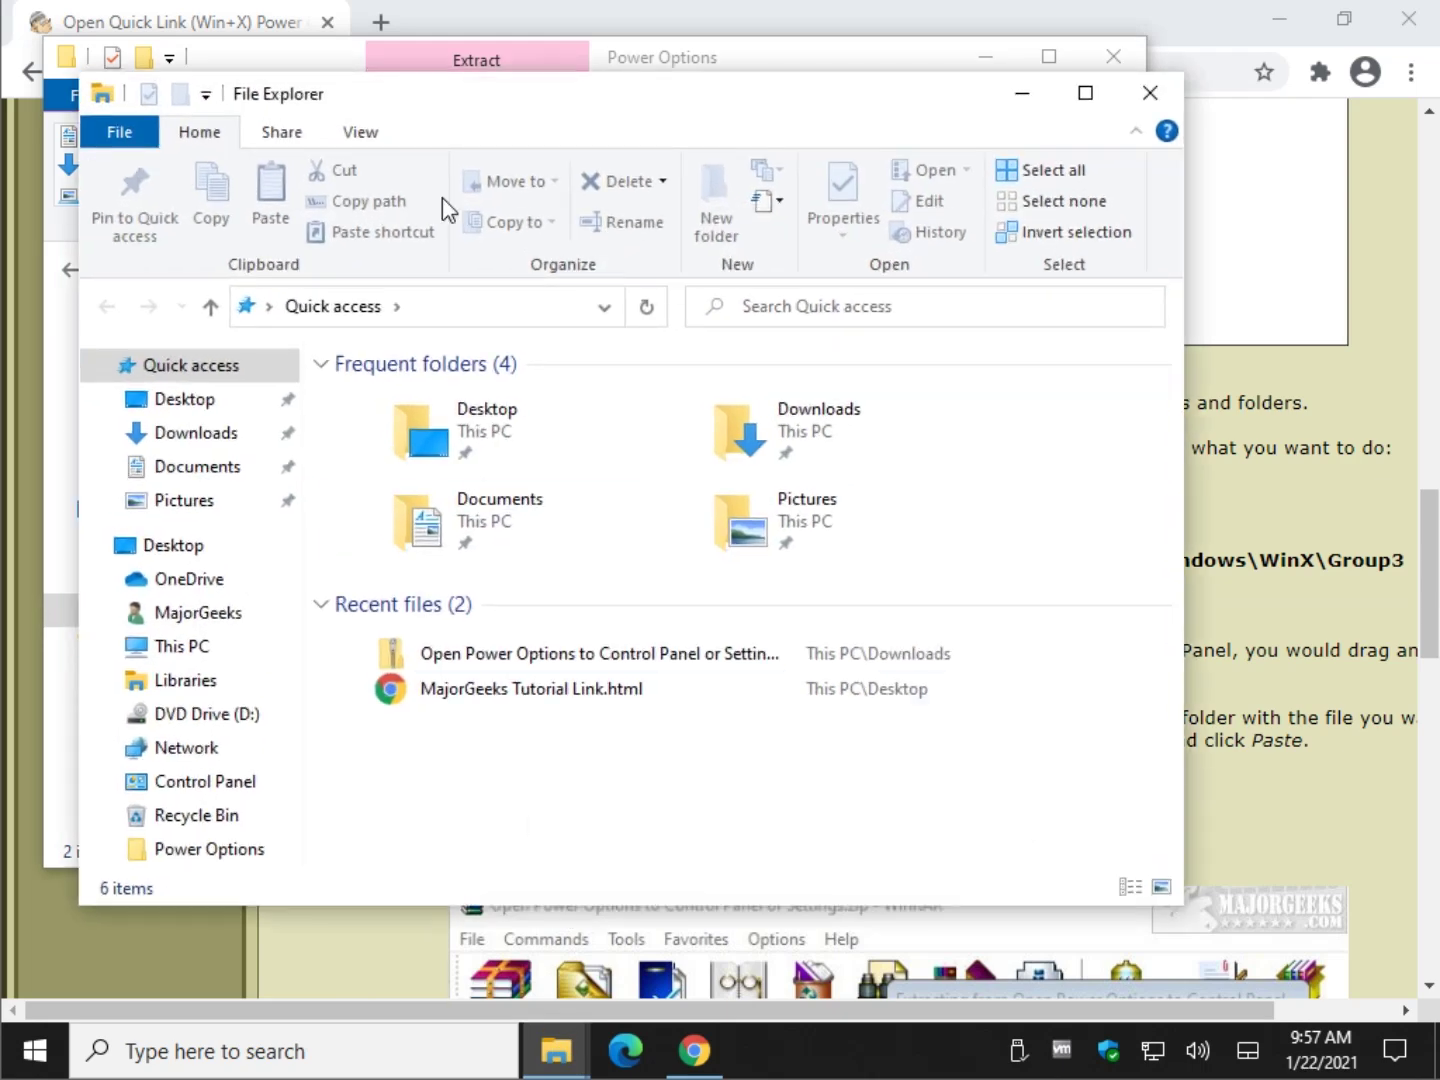
left_click_drag(503, 118, 807, 297)
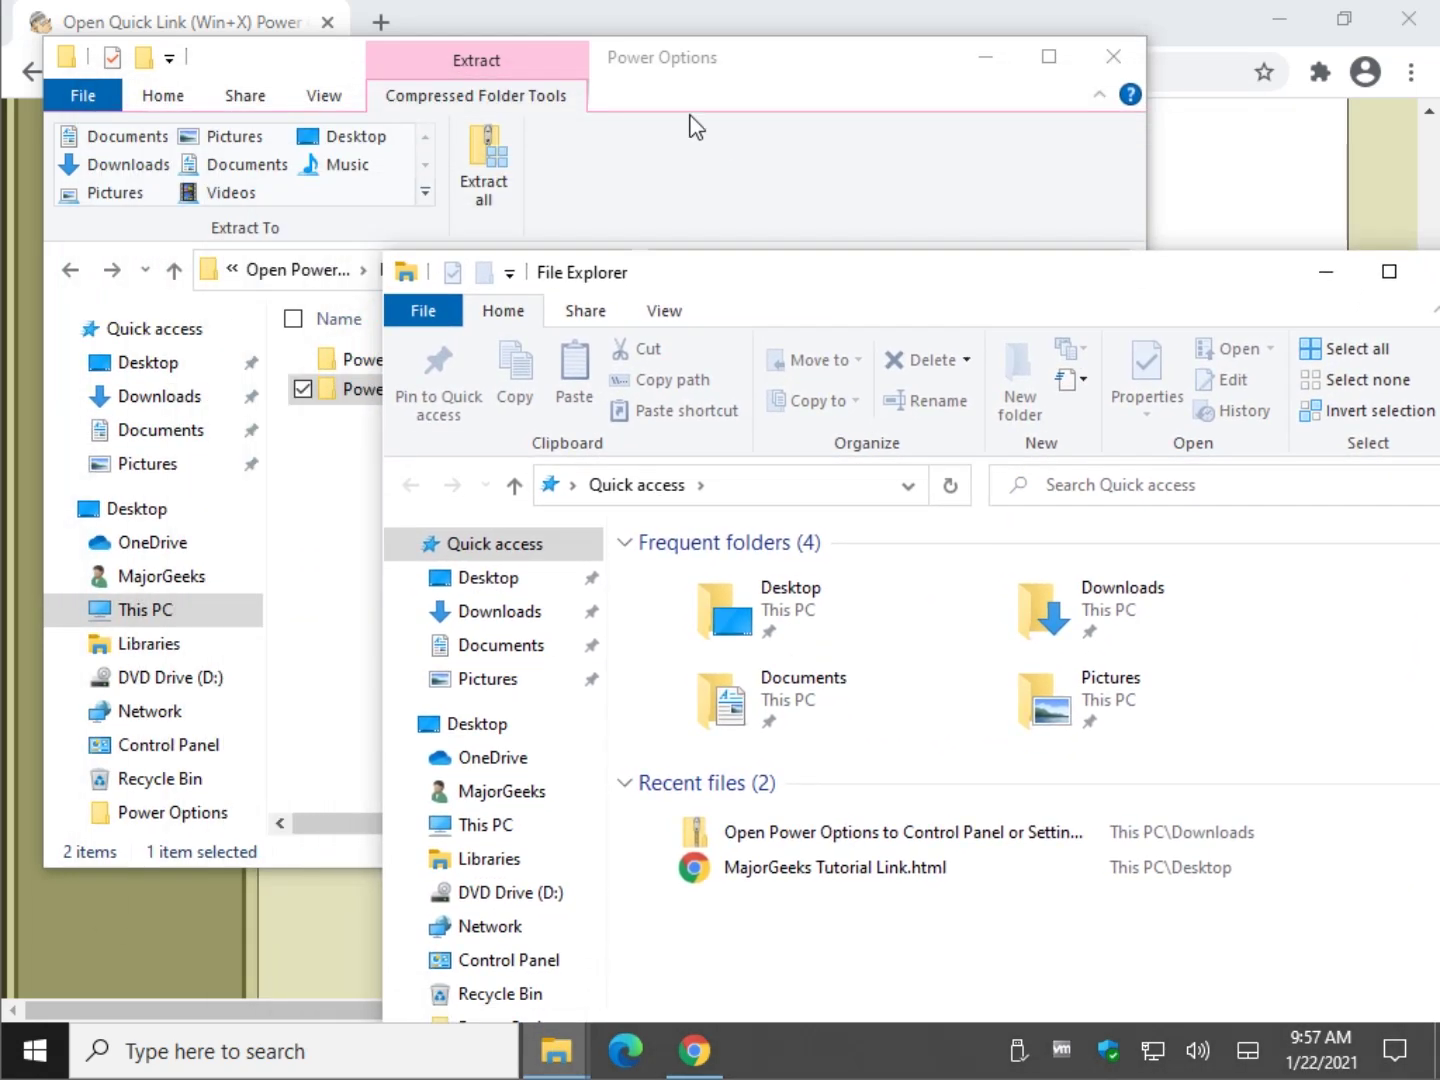
left_click_drag(760, 62, 726, 30)
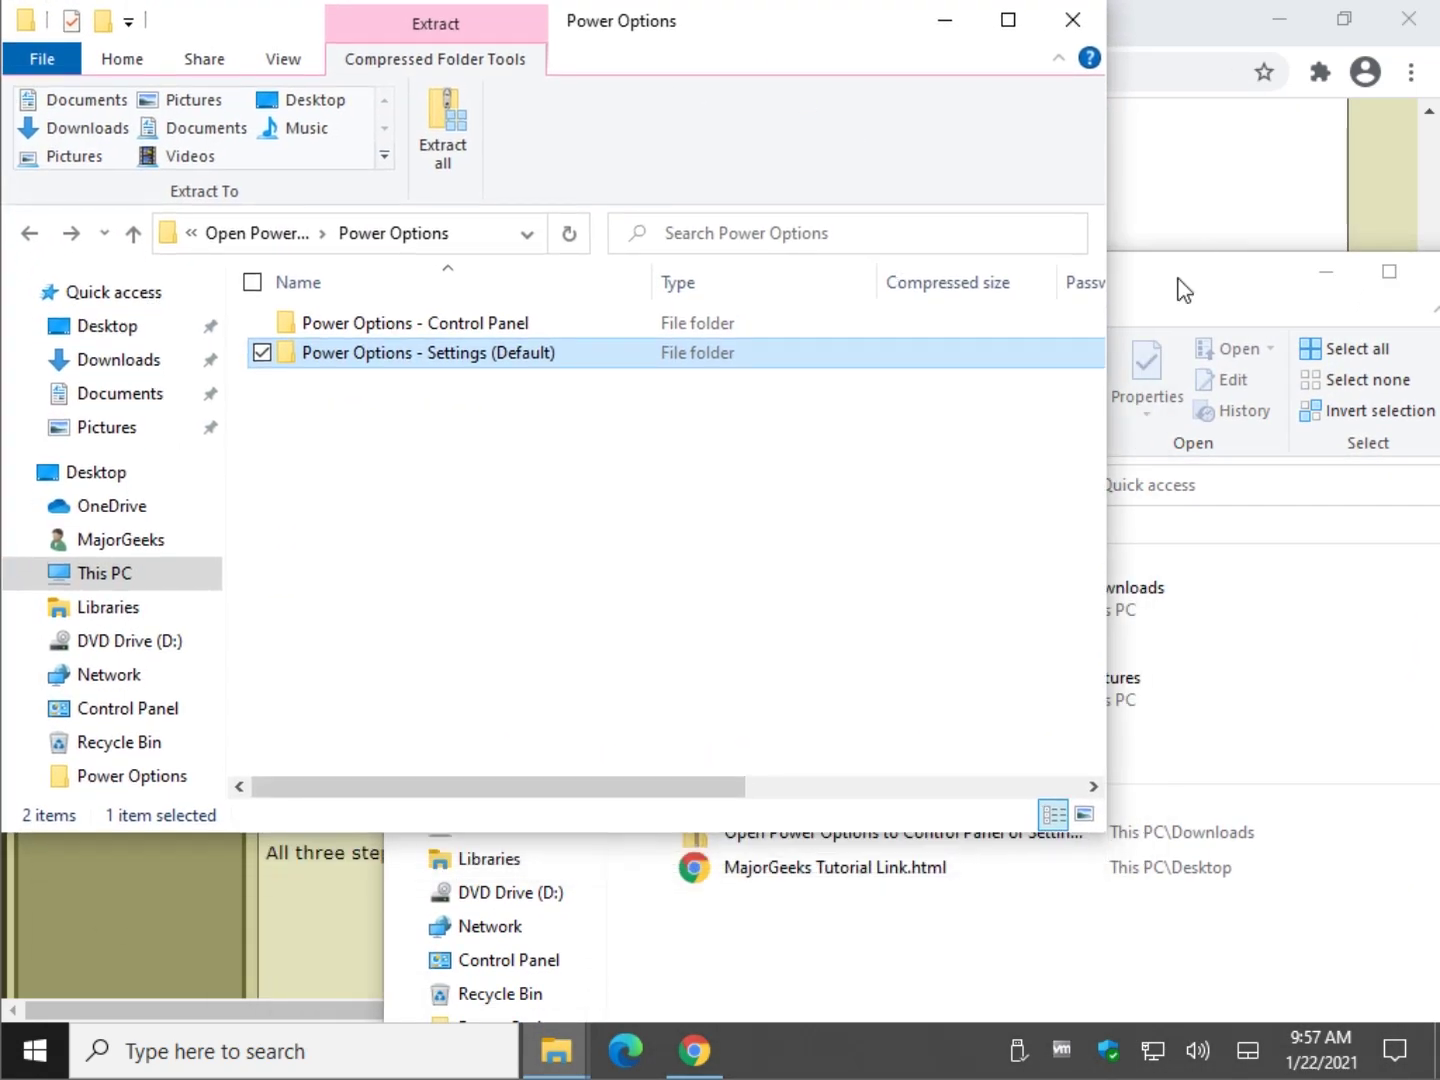
left_click_drag(1178, 281, 1191, 429)
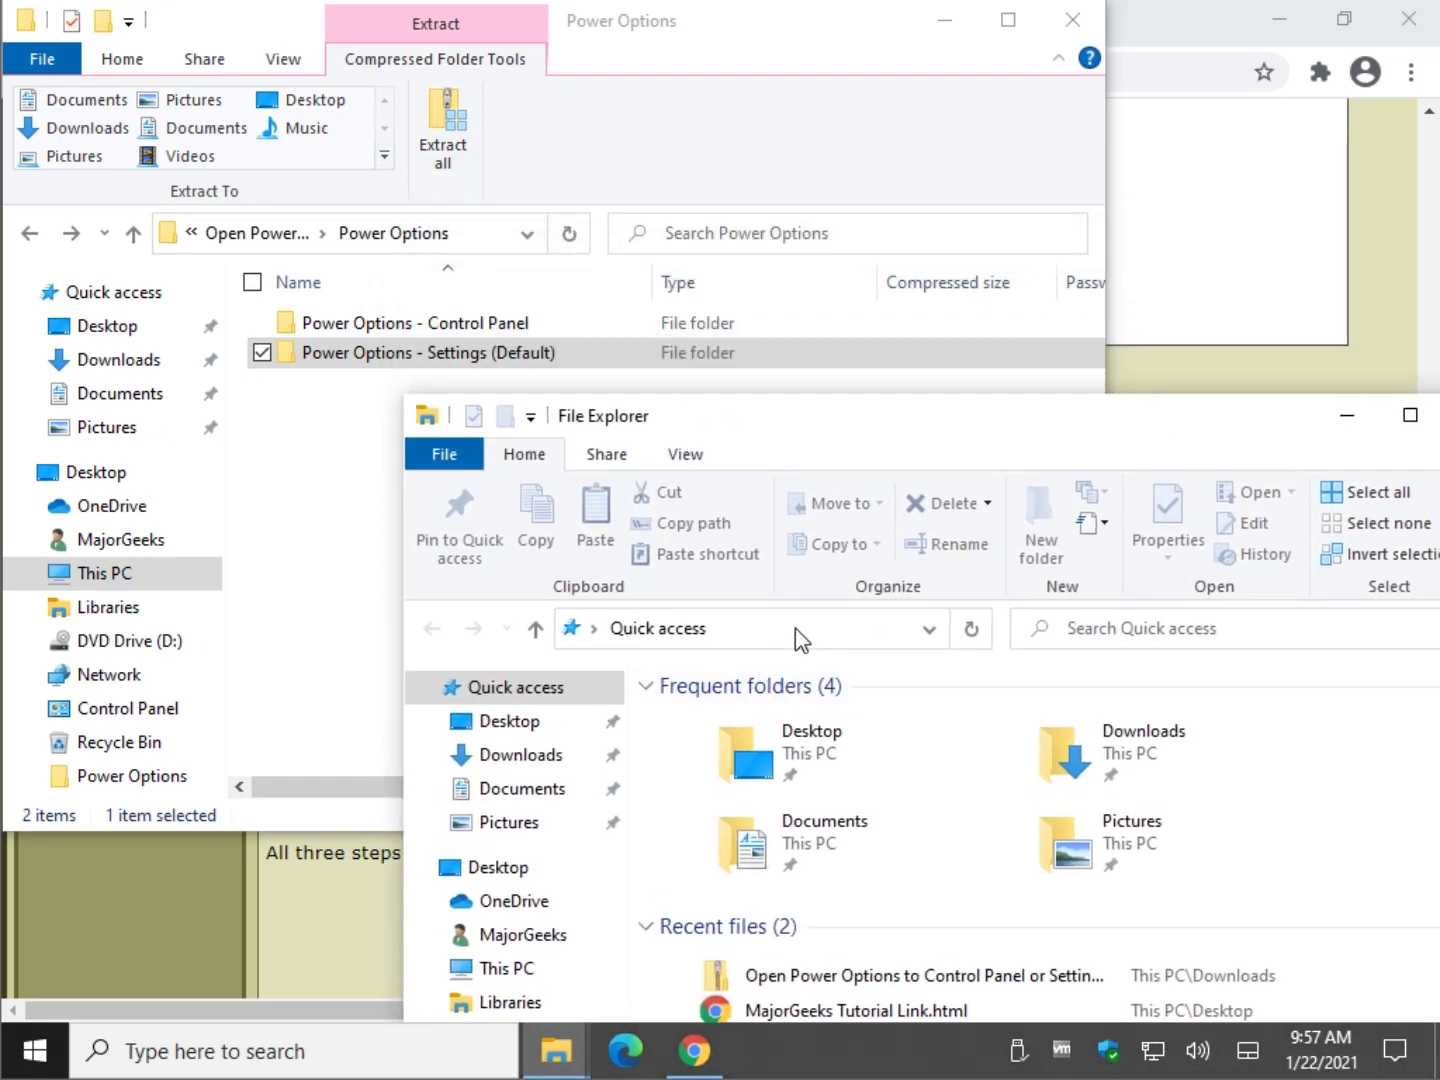
Go to the copied path %LocalAppdata%\Microsoft\Windows\WinX\Group3 in the new File Explorer window
left_click(795, 628)
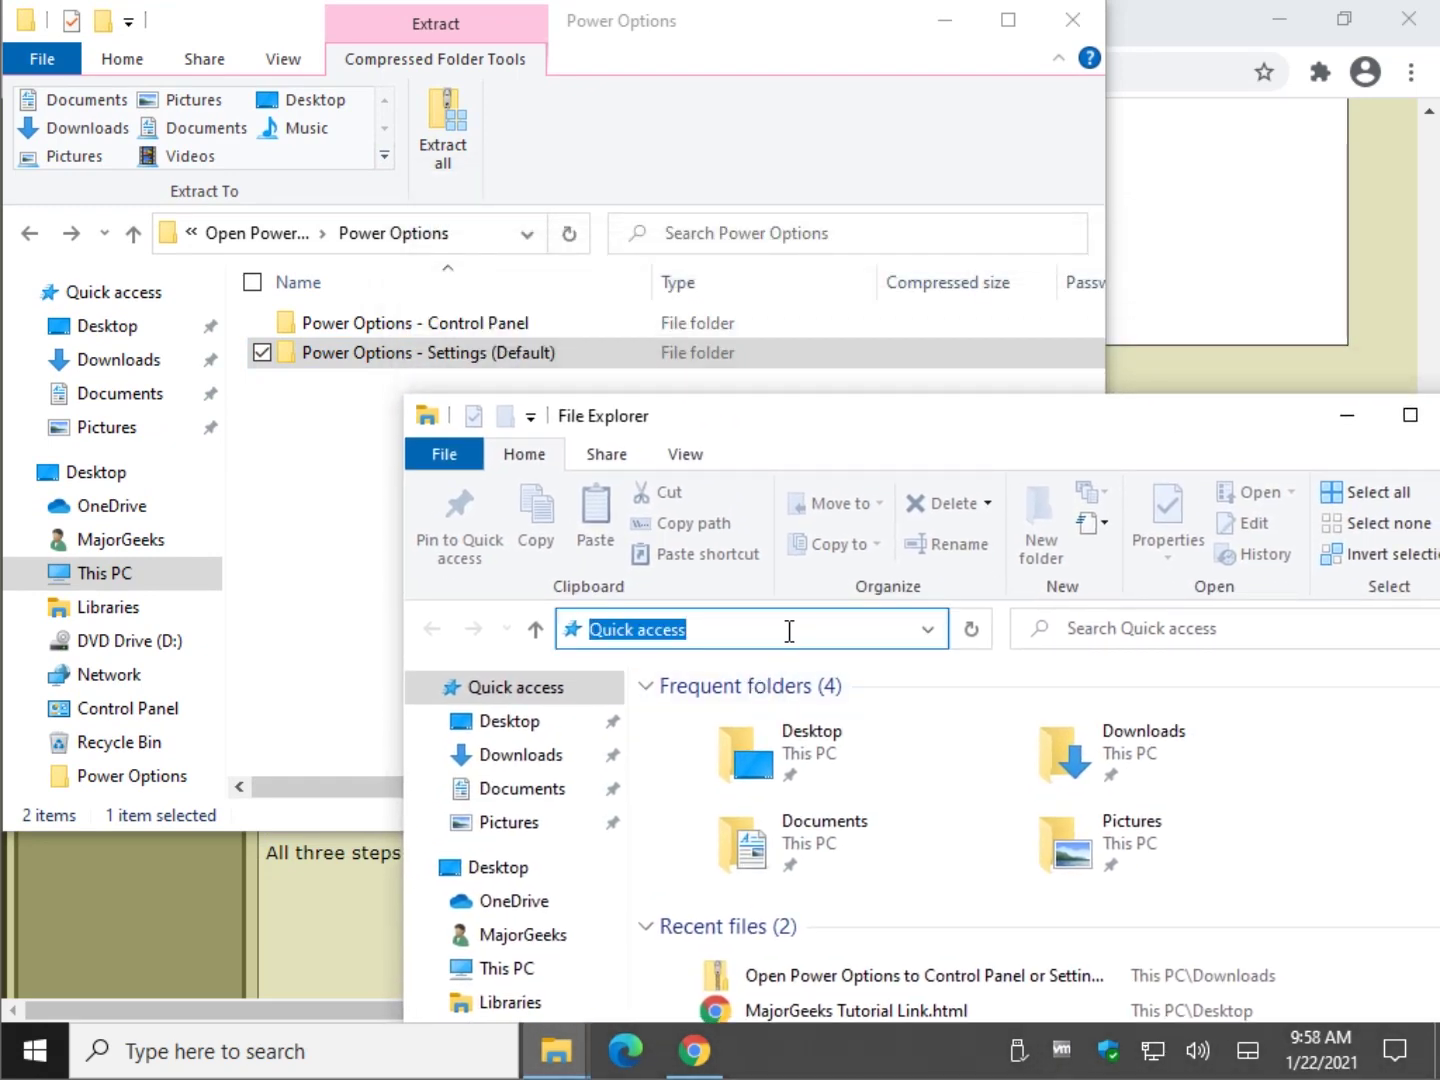
key("BackSpace")
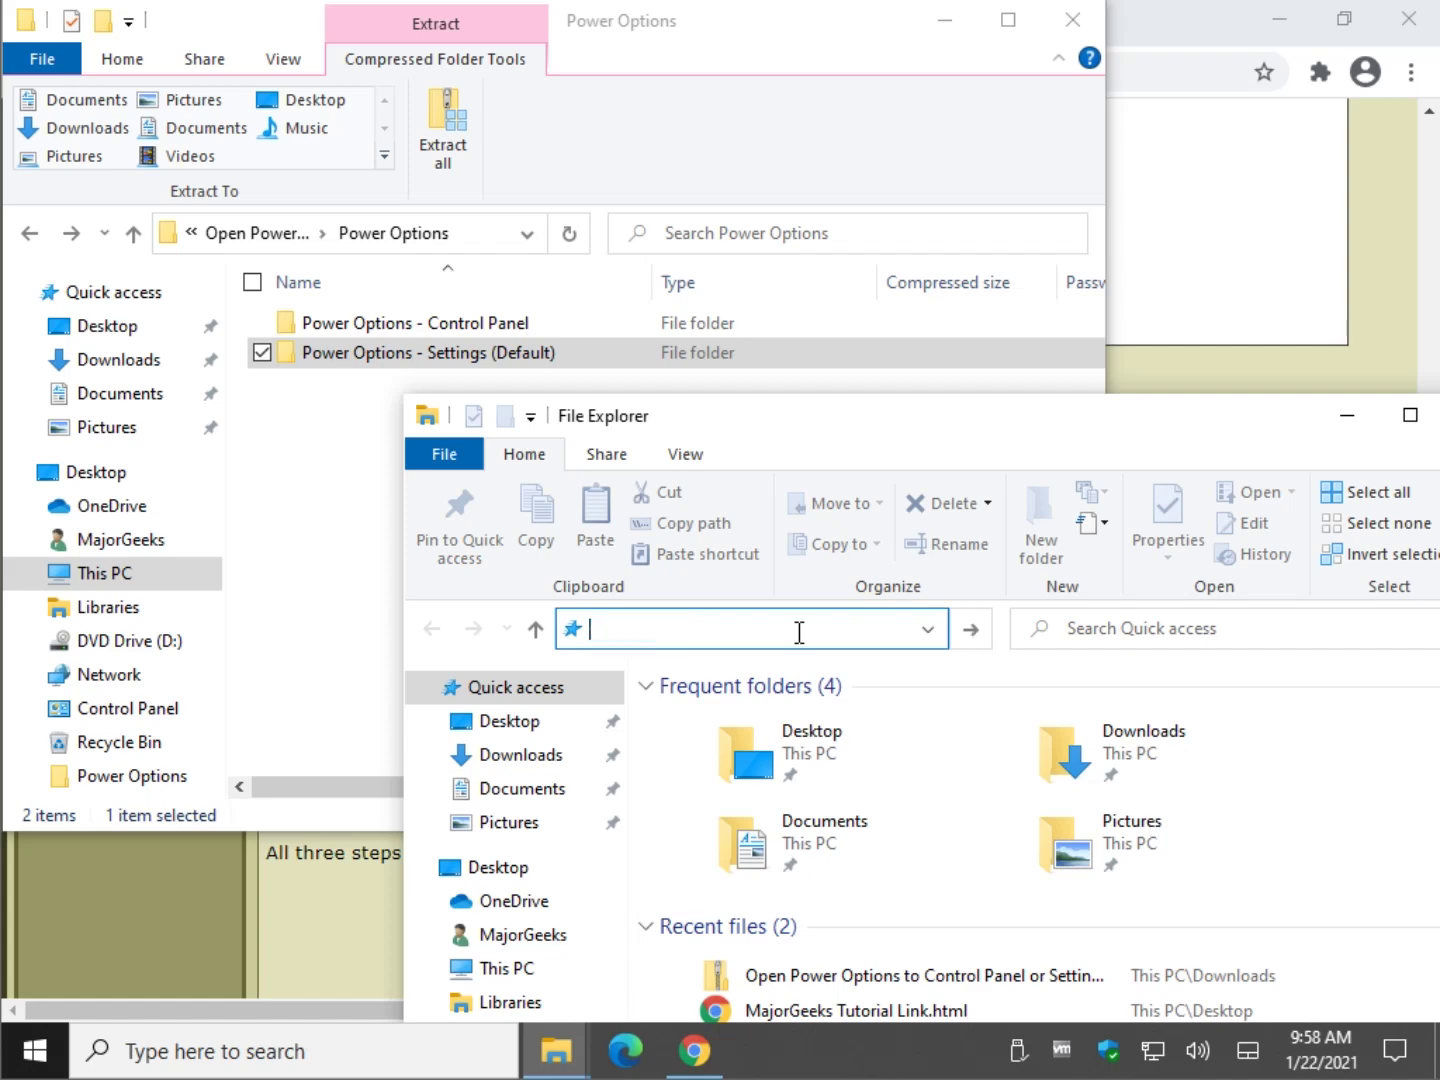
key("ctrl+v")
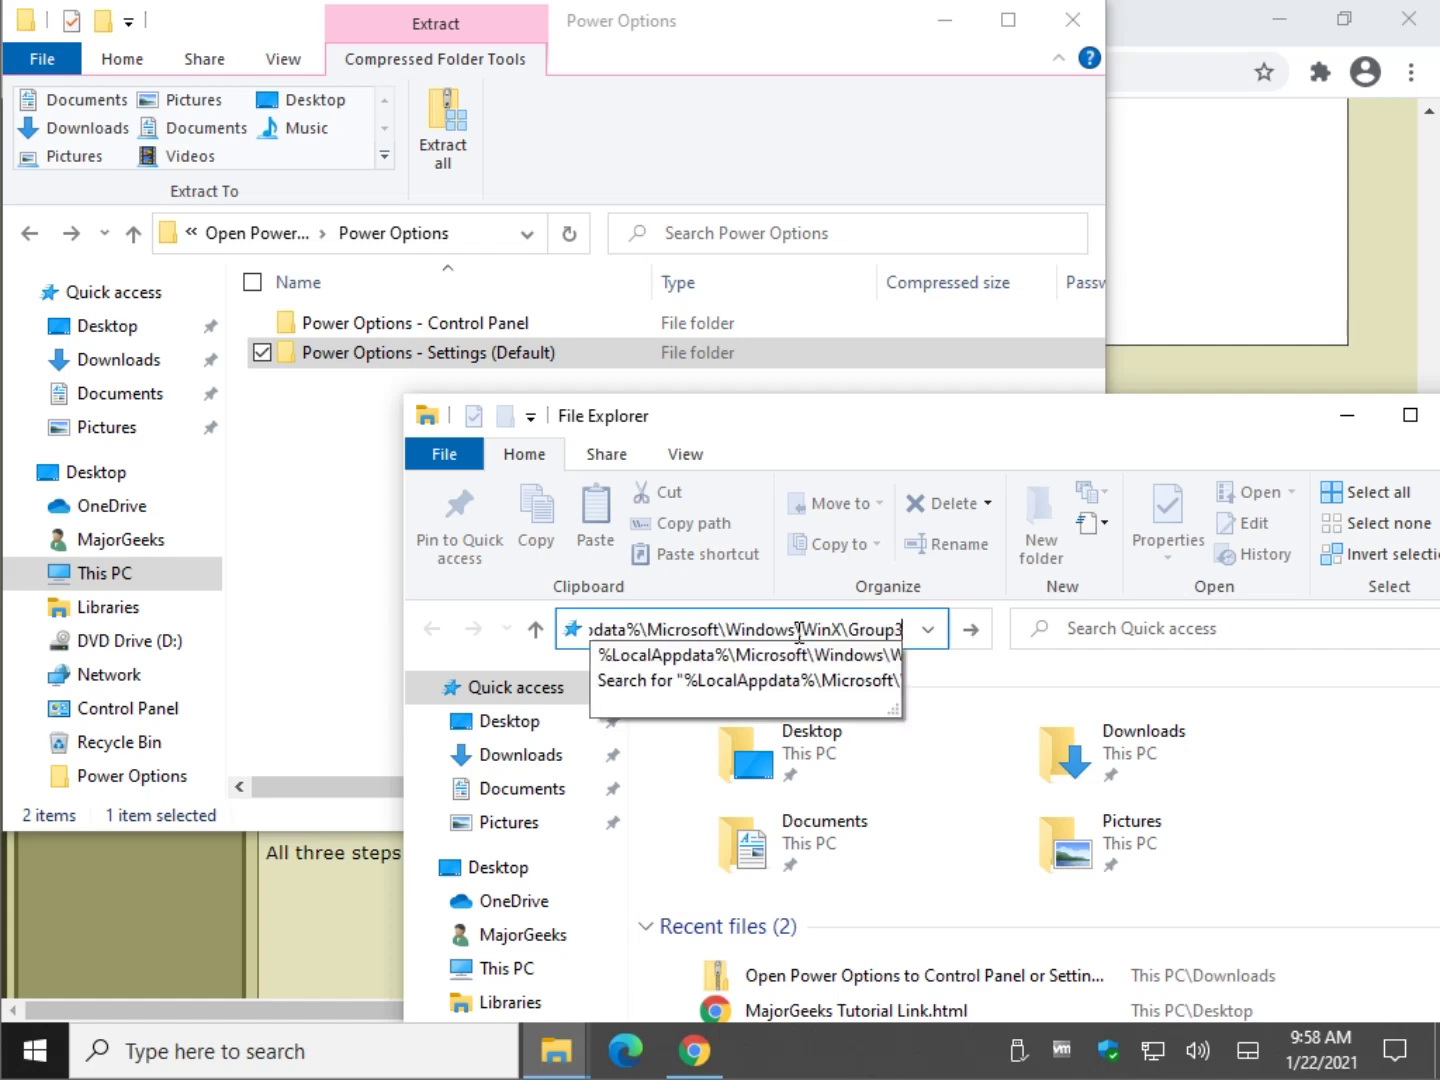
key("Return")
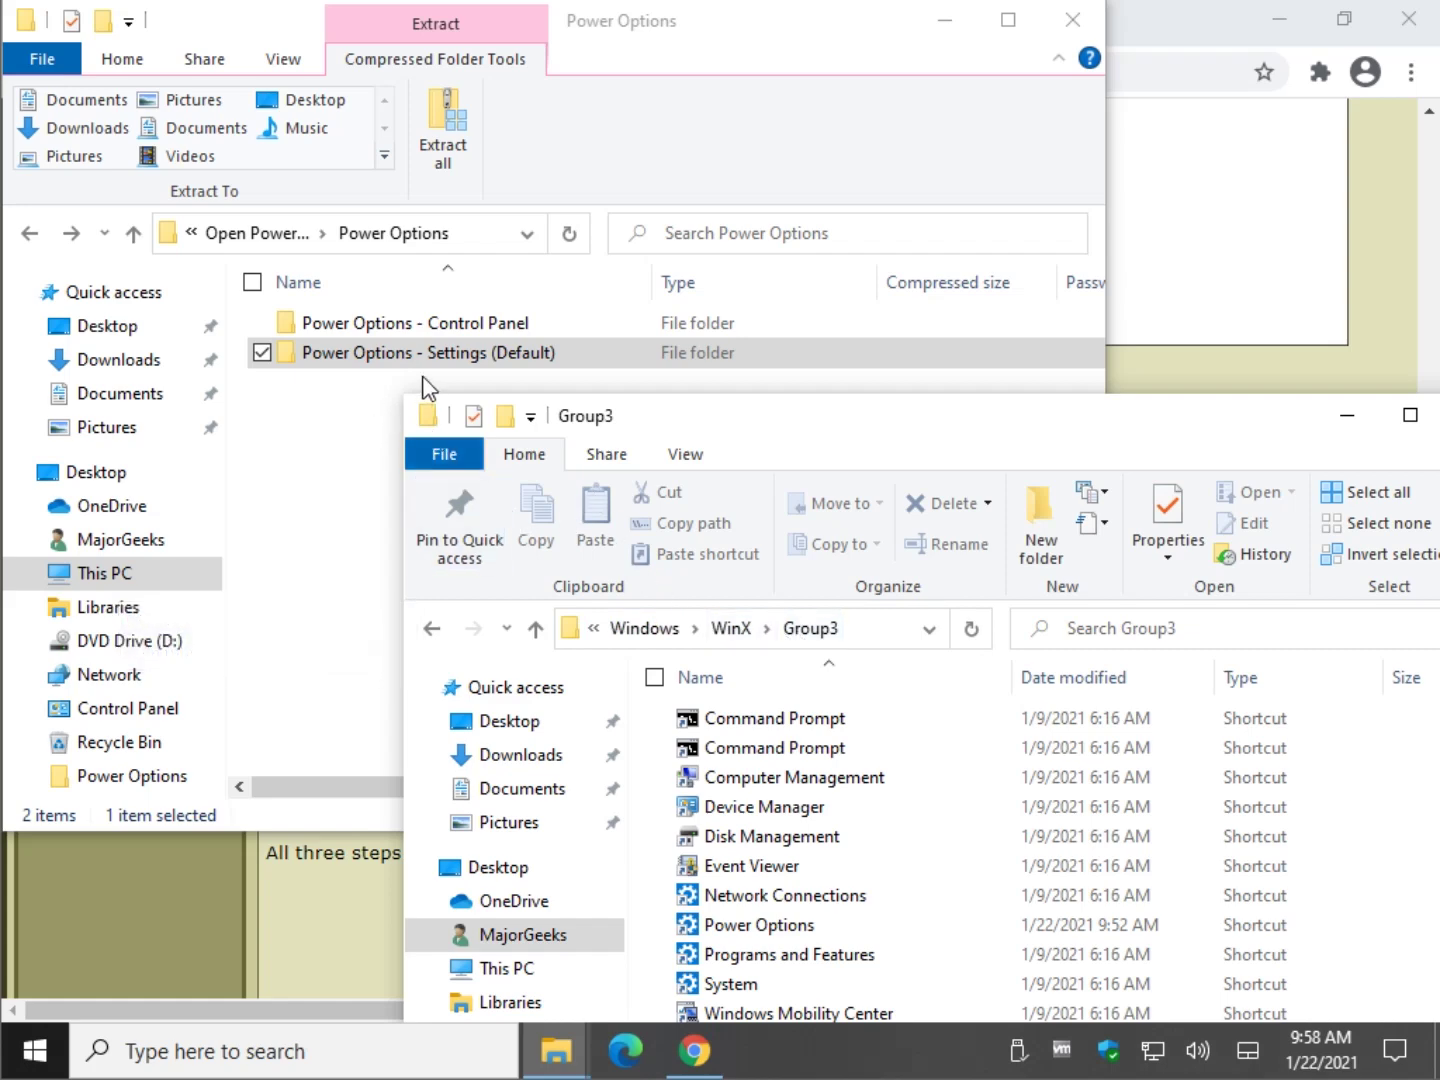
Open the archive's Power Options - Control Panel folder and reposition the Group3 window so its whole file list is in view
double_click(387, 323)
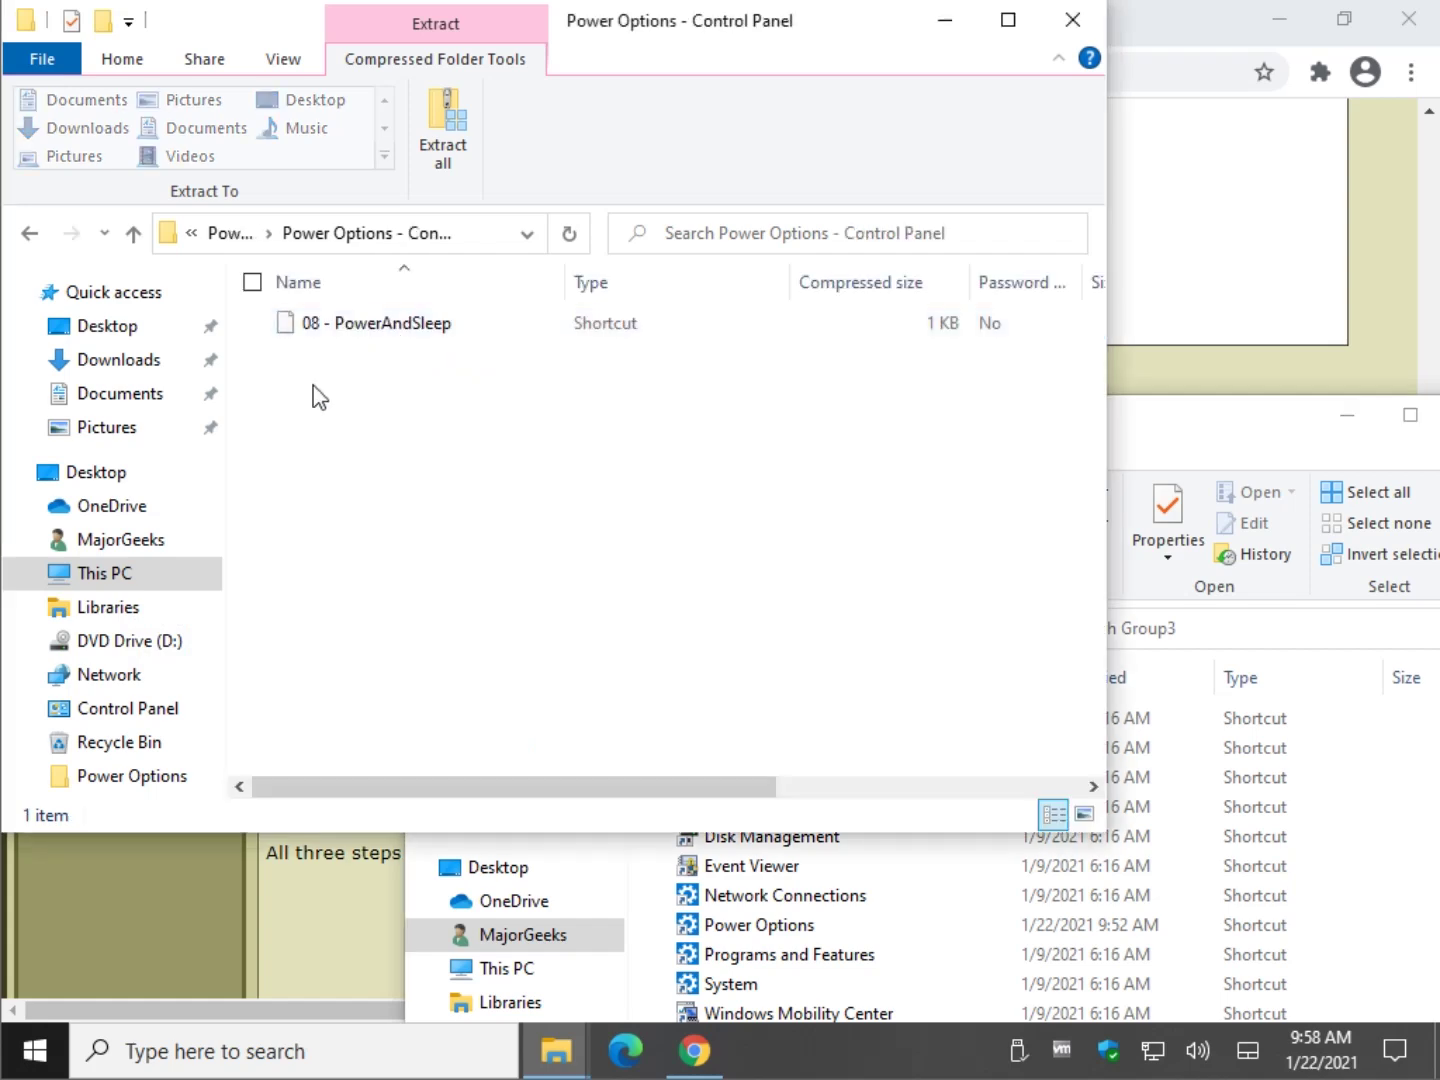
left_click(386, 333)
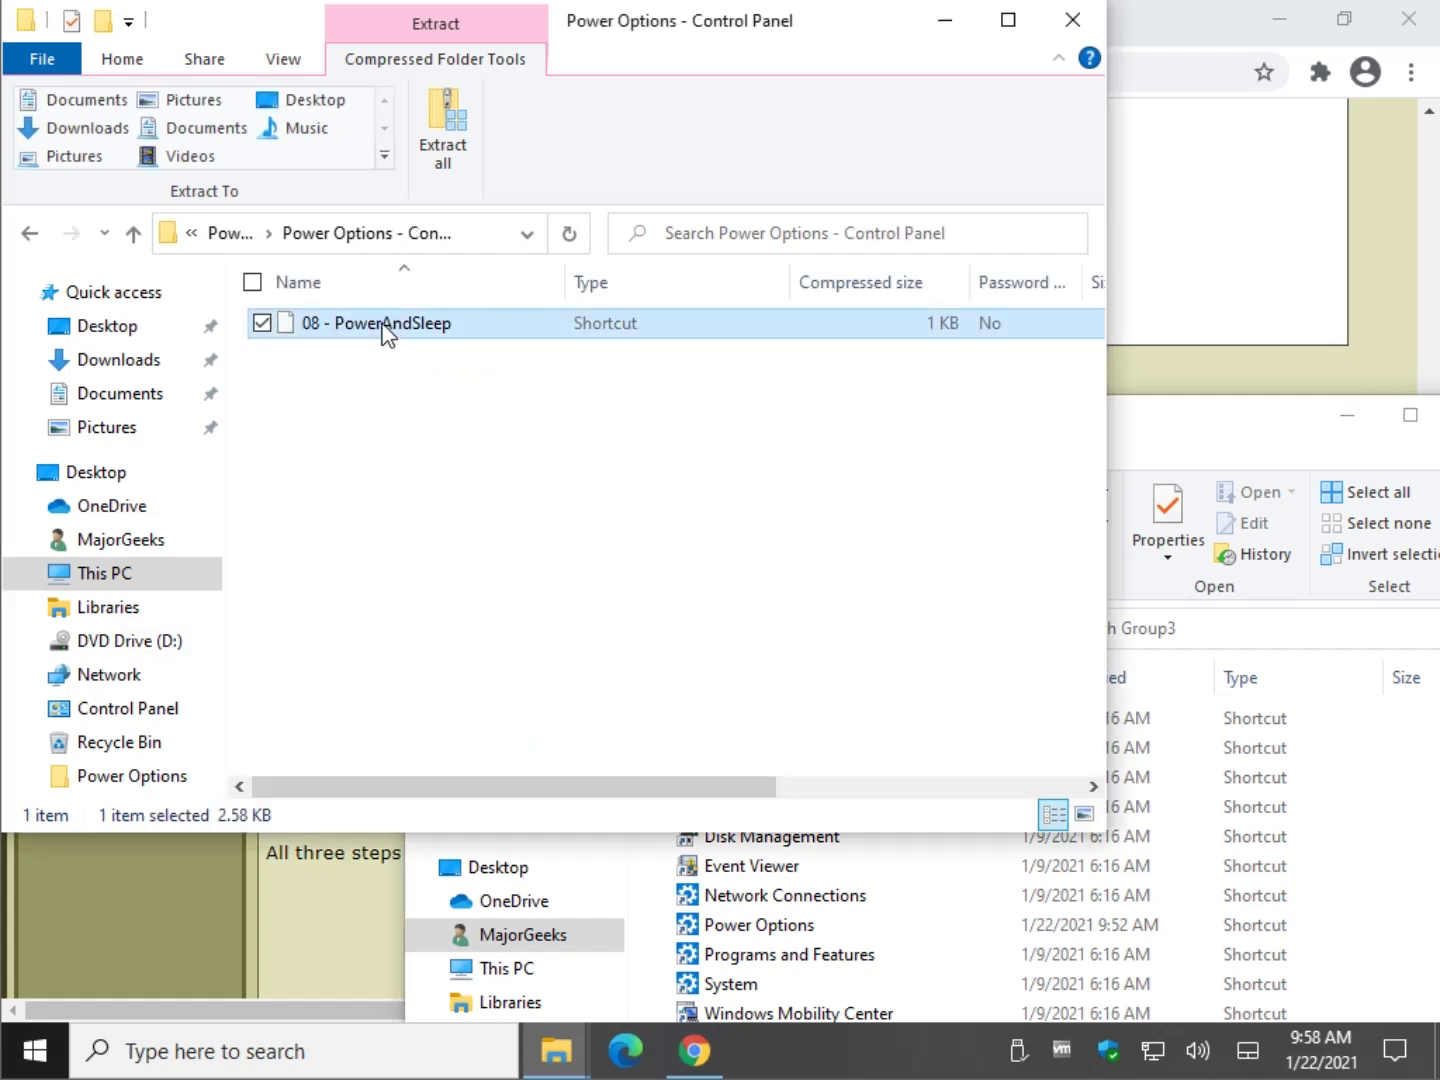
left_click_drag(383, 327, 955, 601)
left_click(1222, 440)
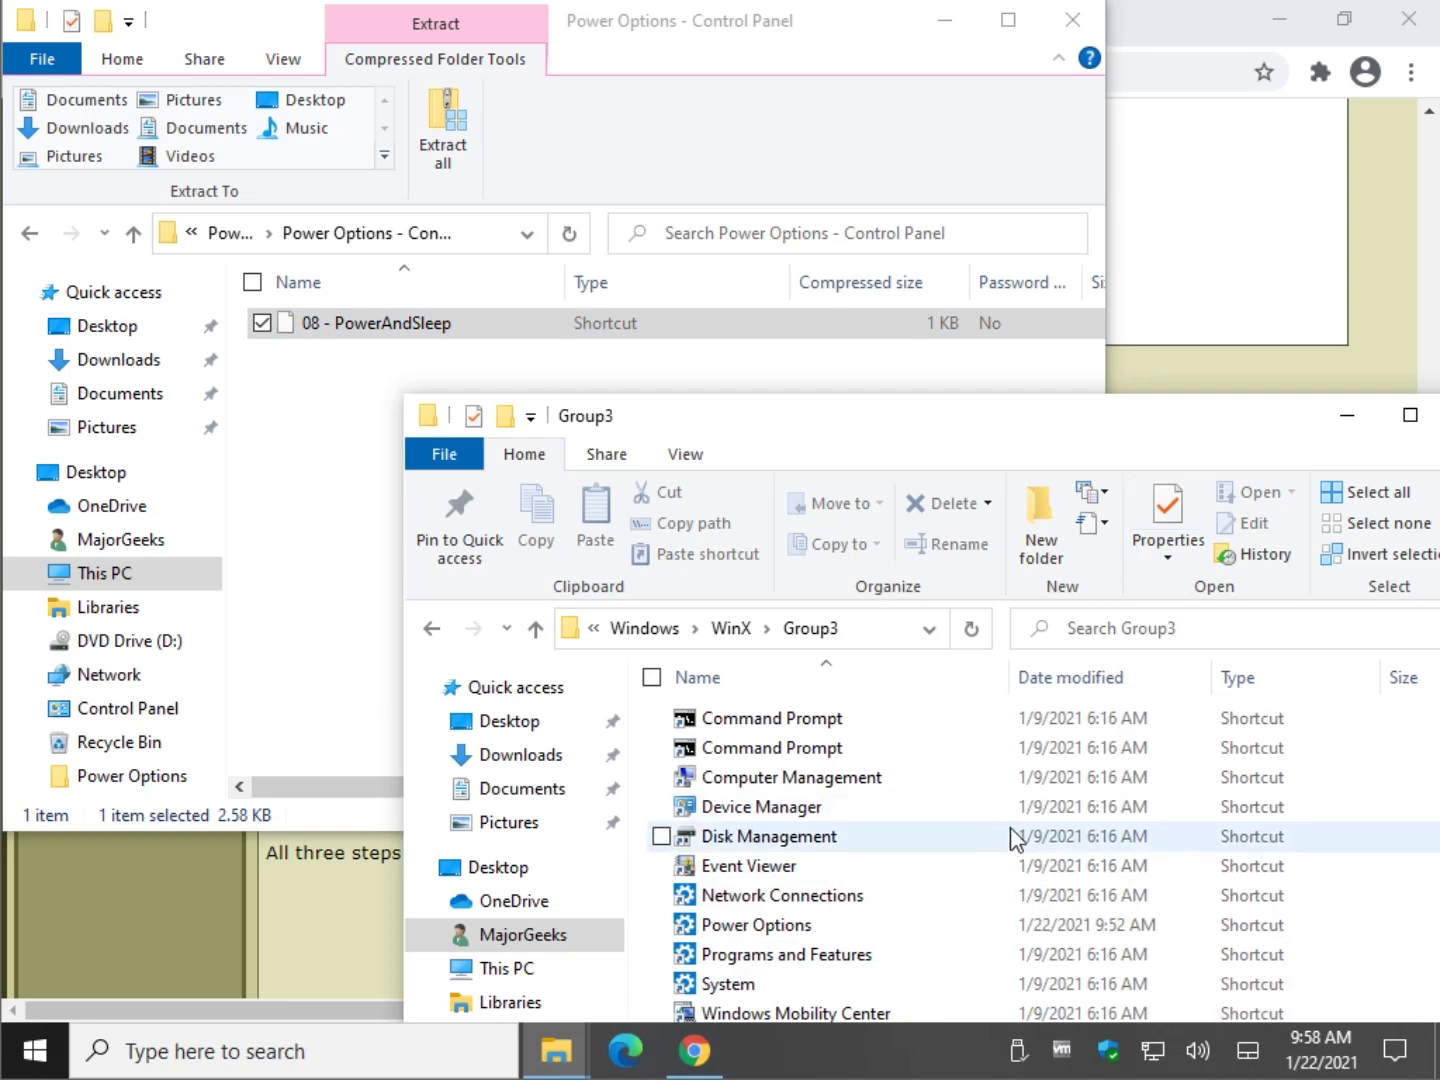
left_click_drag(1020, 428, 1086, 183)
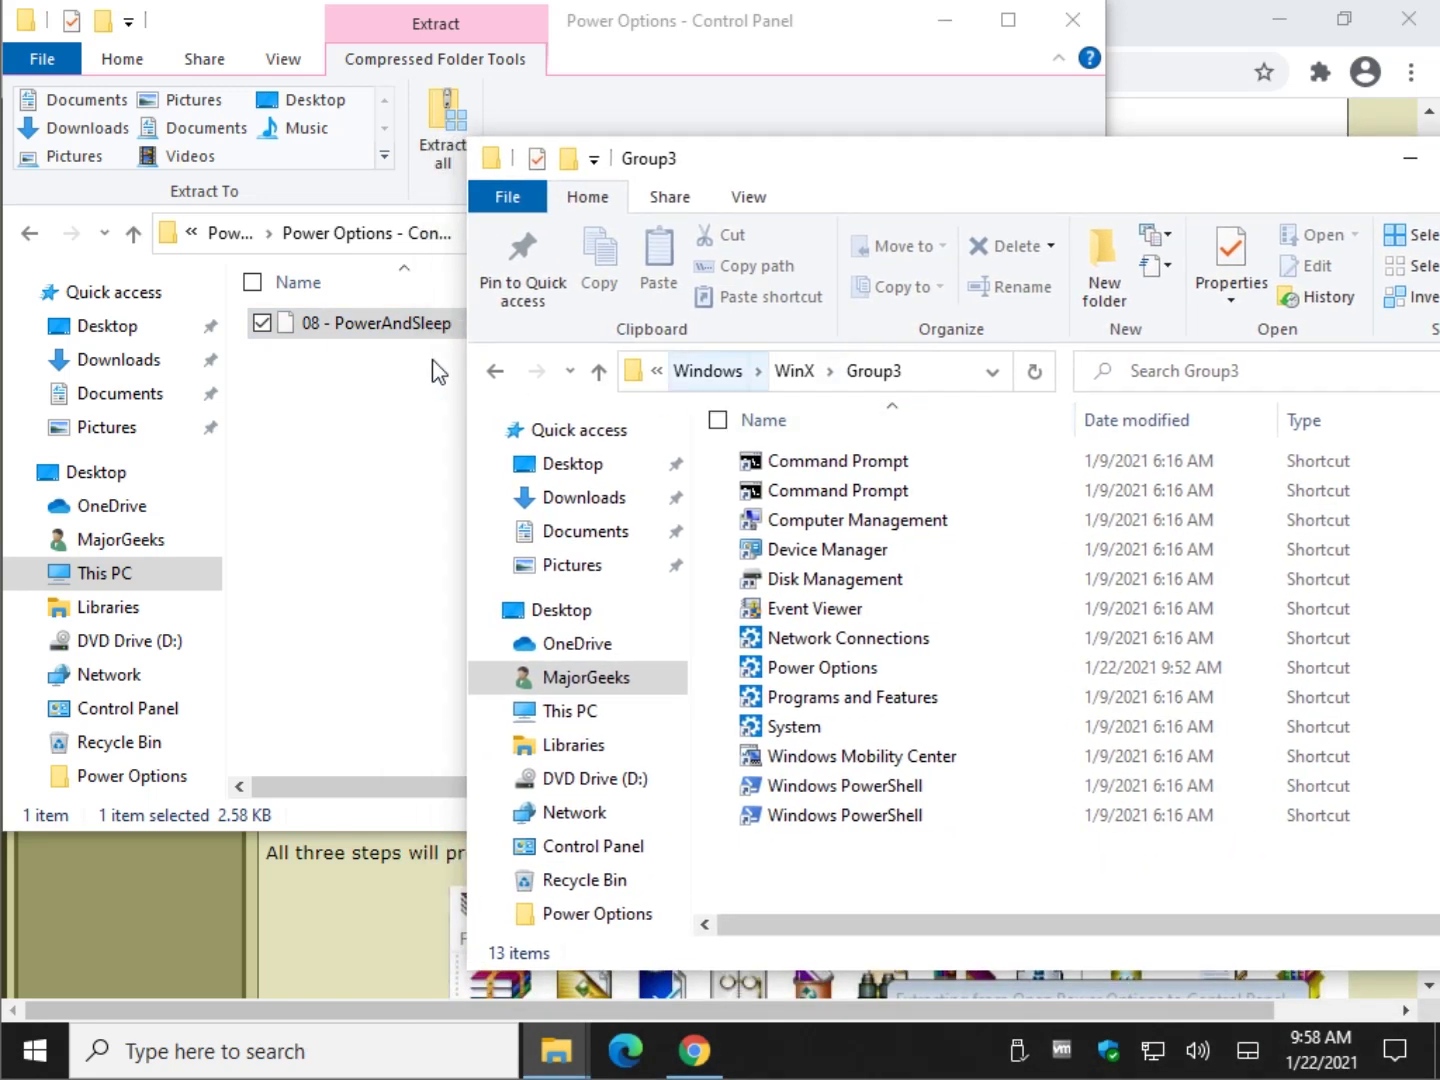
Copy the 08 - PowerAndSleep shortcut from the Power Options - Control Panel folder into Group3, replacing the existing file
left_click(393, 334)
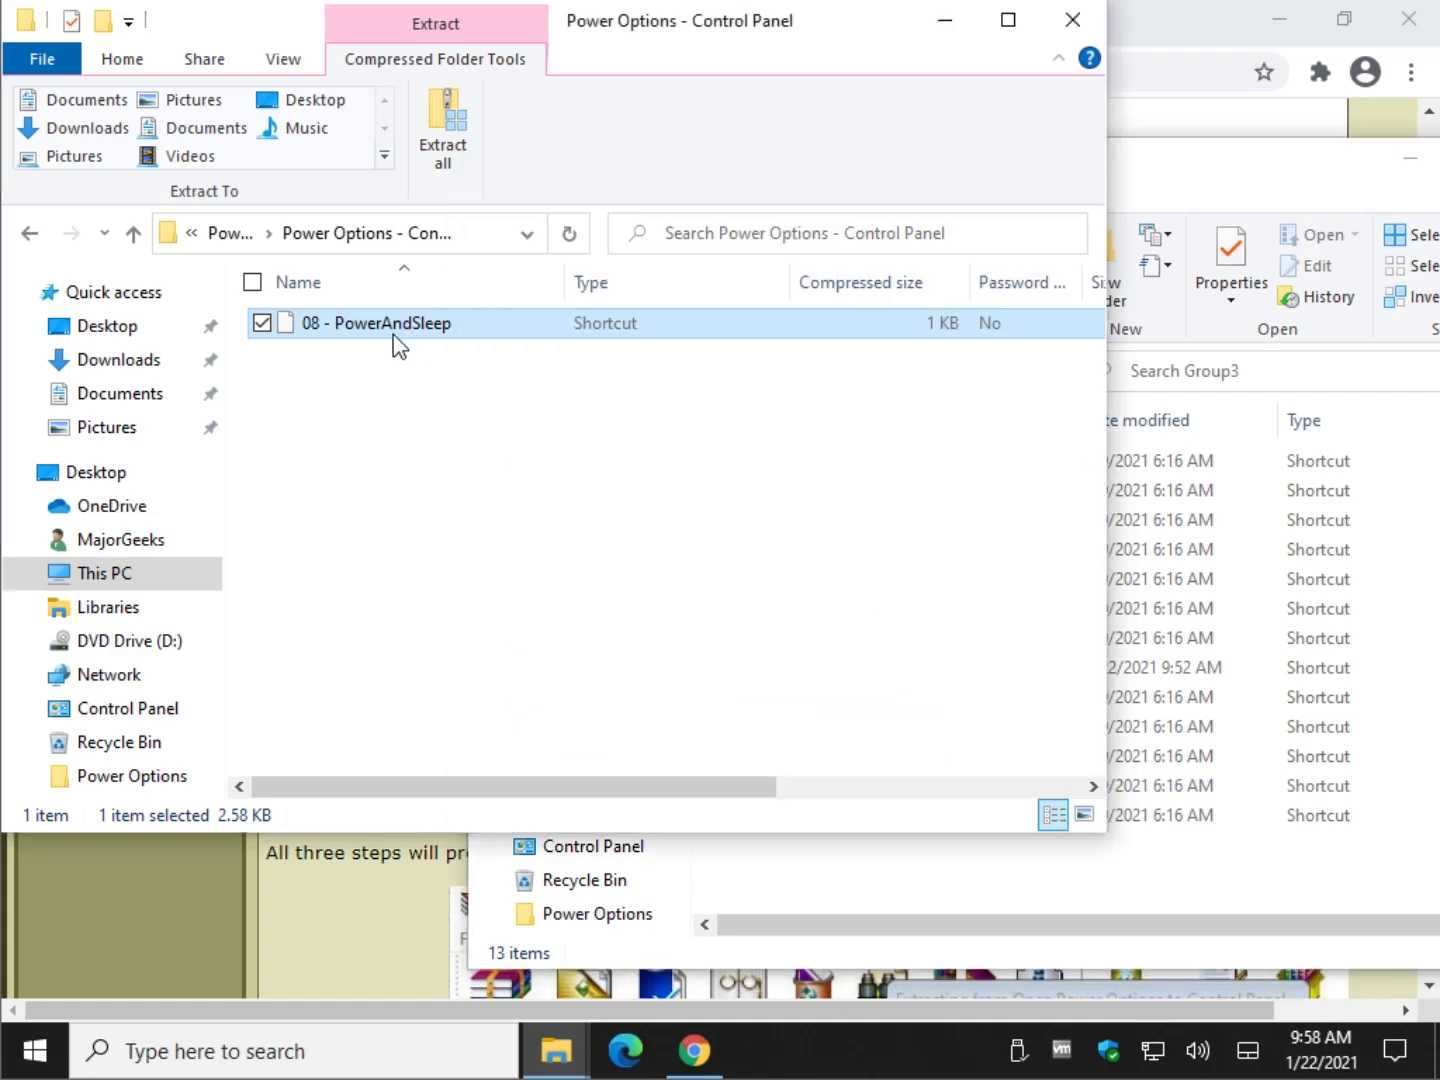
right_click(405, 335)
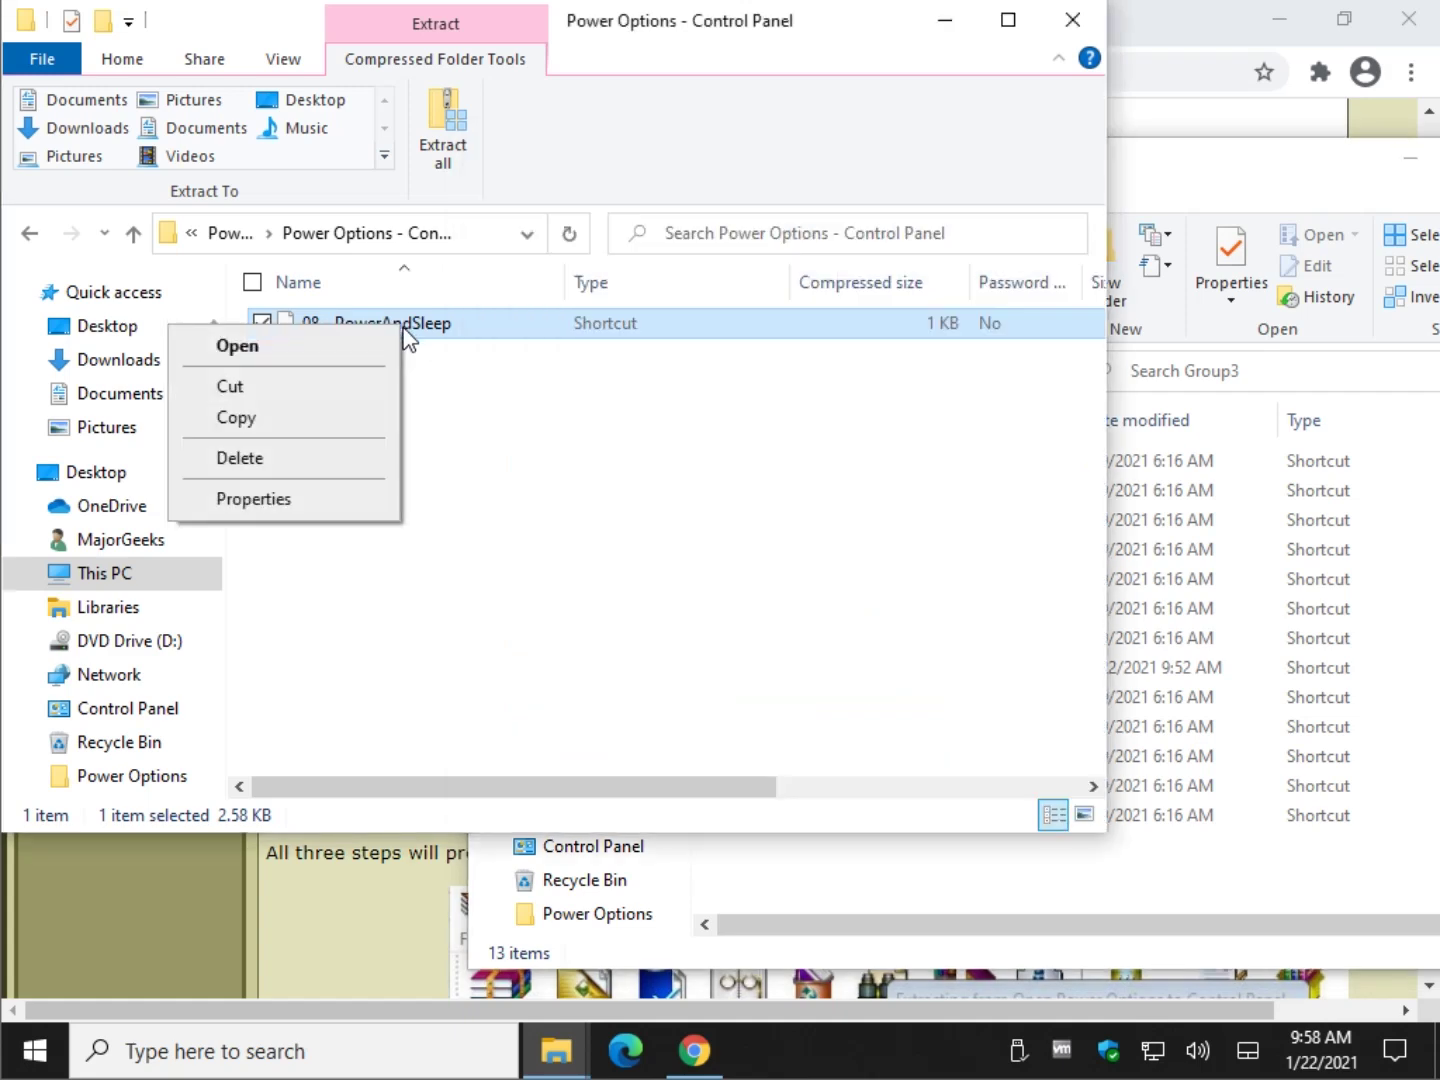
left_click(505, 334)
left_click_drag(479, 328, 1128, 868)
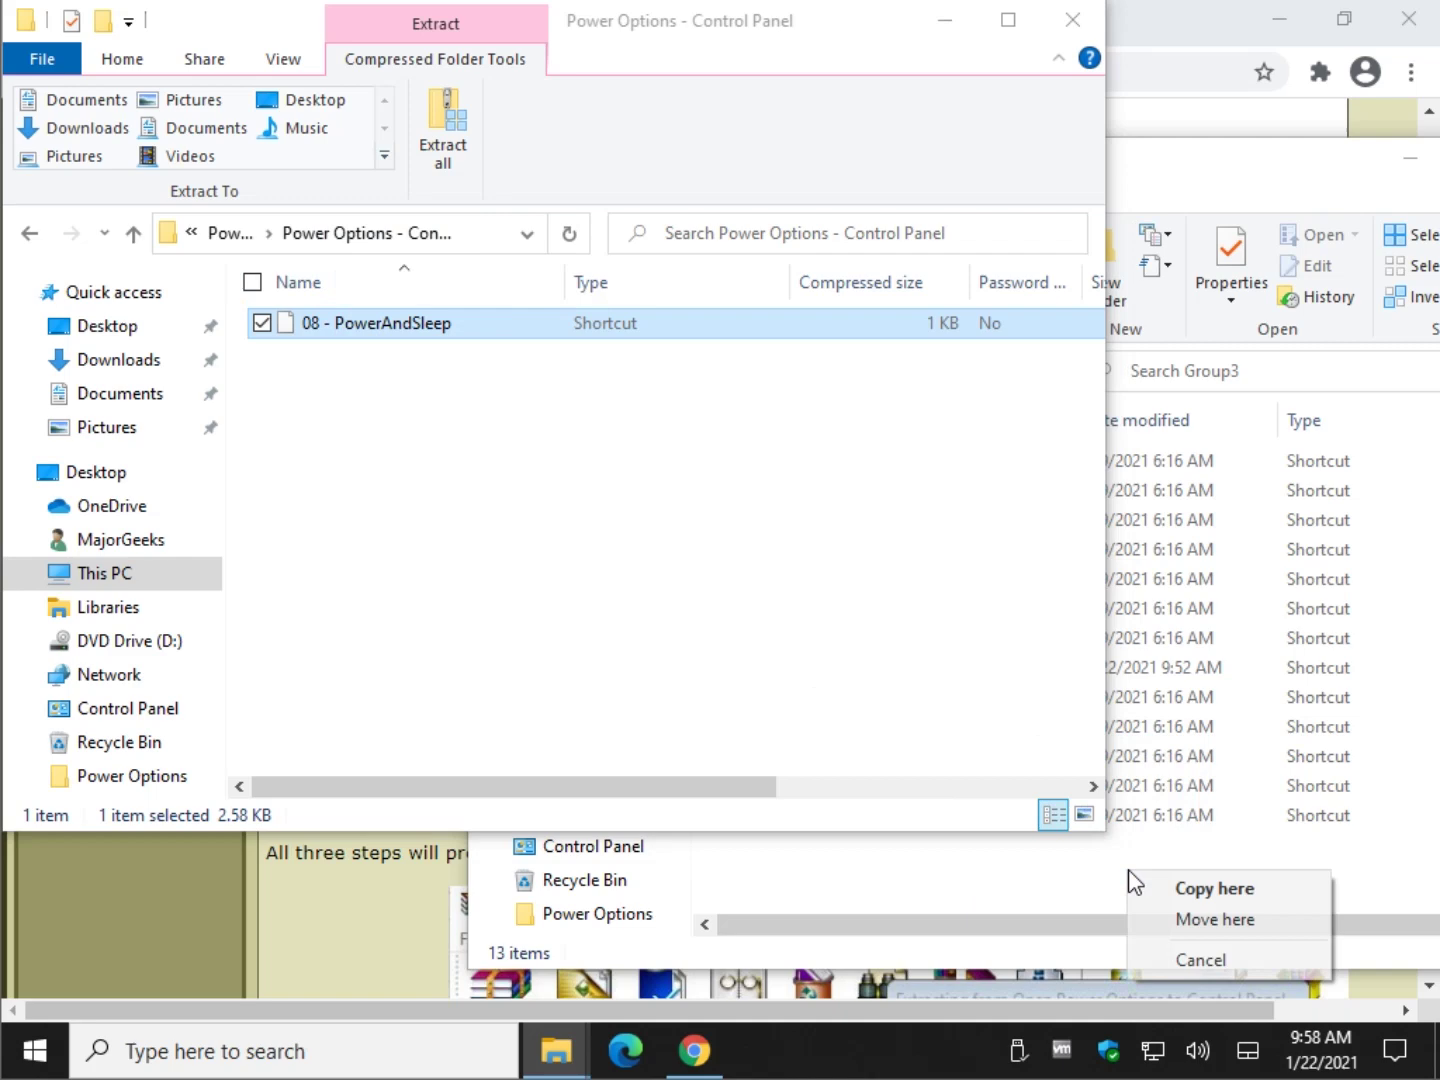
left_click(1190, 890)
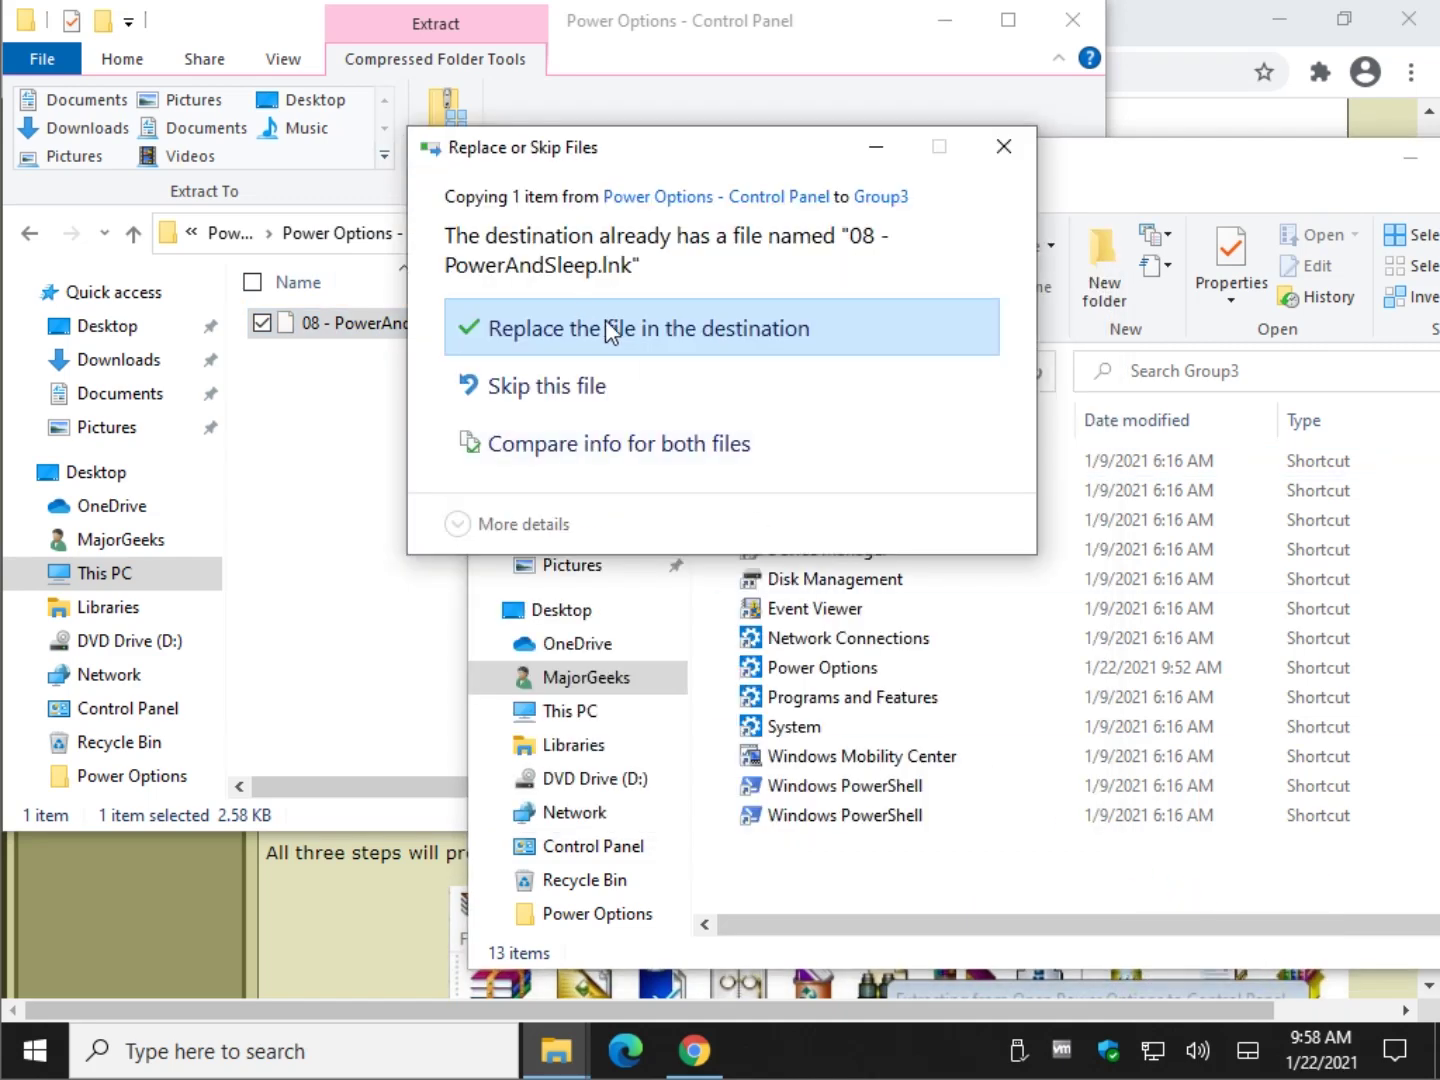
left_click(626, 322)
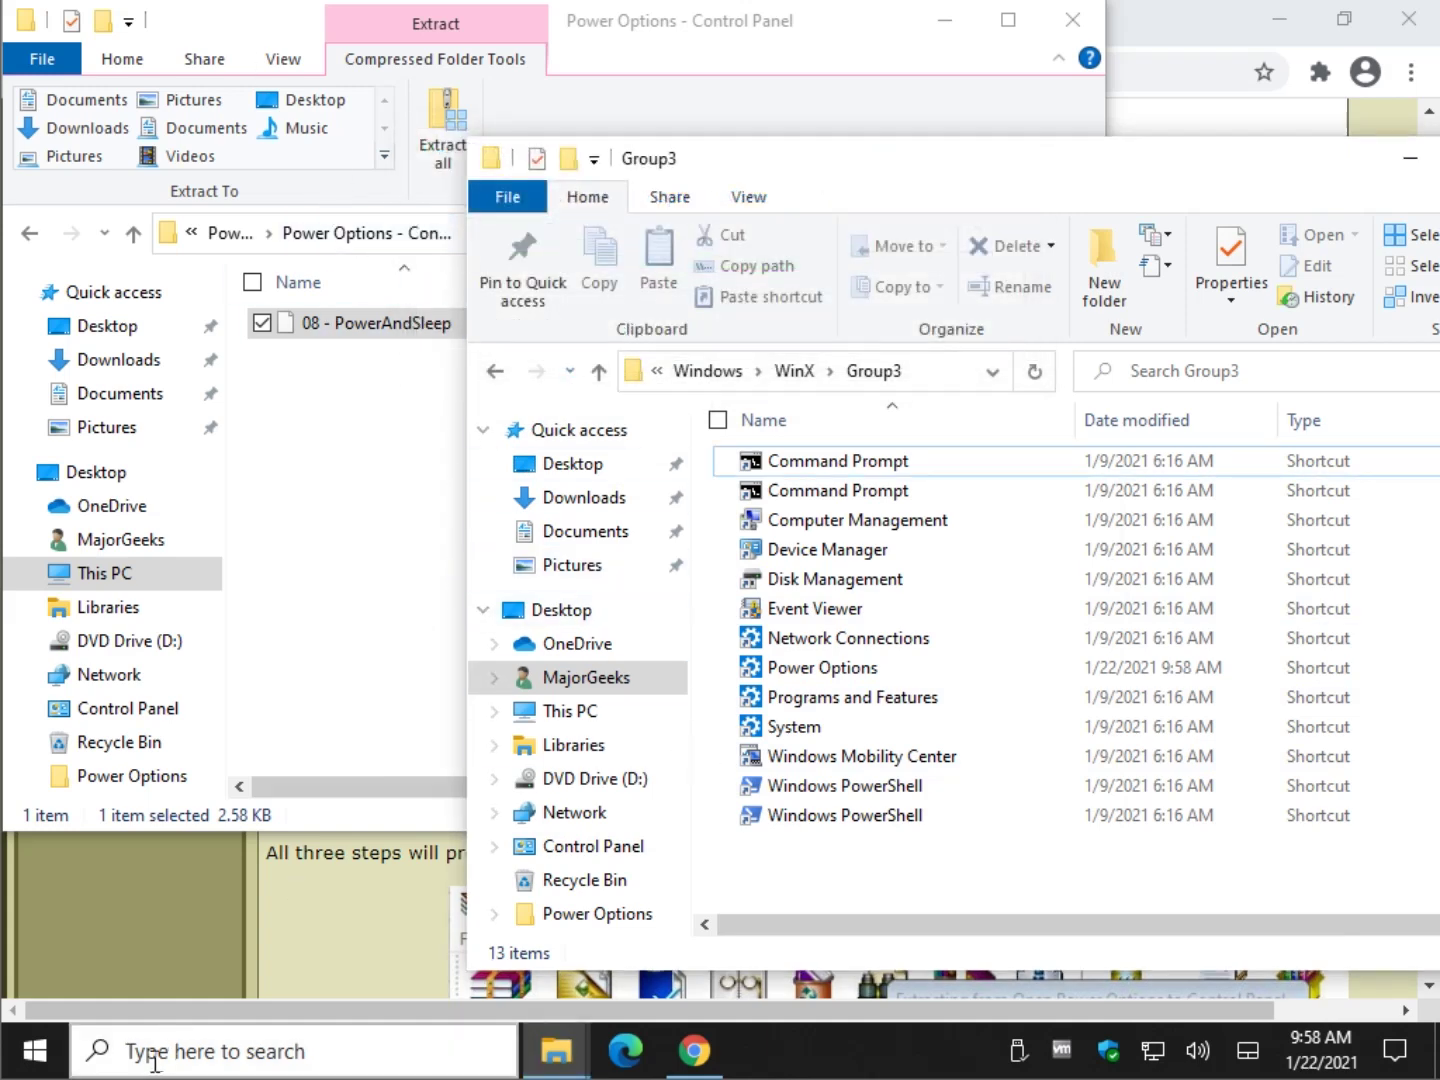
Test Power Options from the Quick Link menu, allowing the shortcut to open, and close the resulting window
right_click(38, 1048)
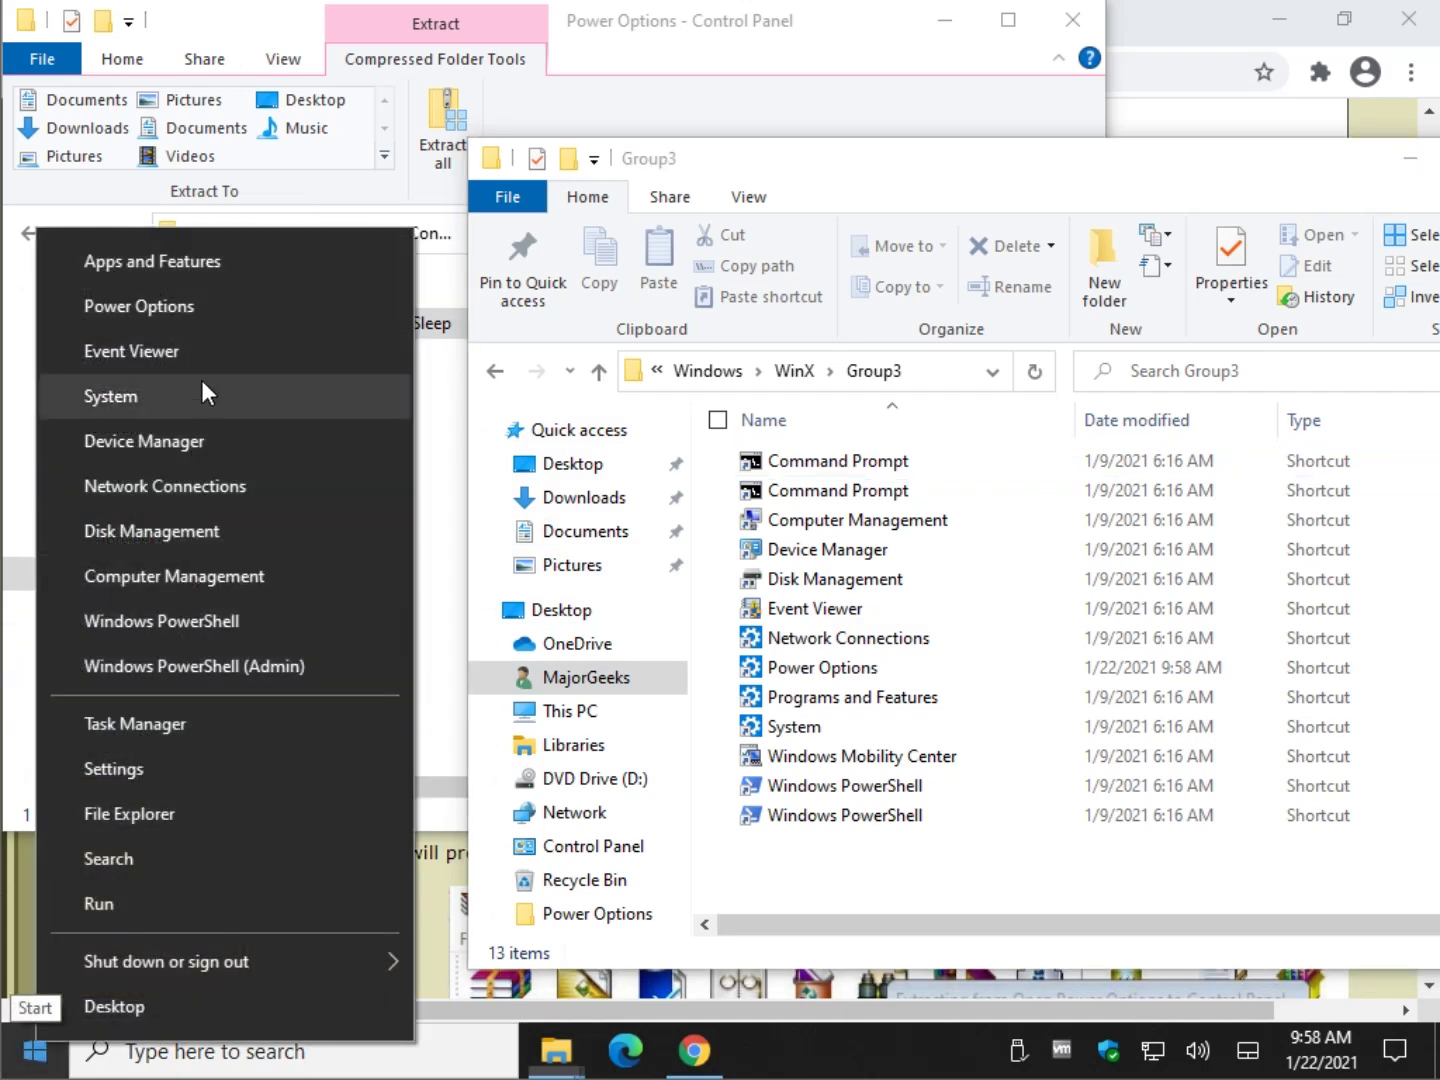
left_click(214, 308)
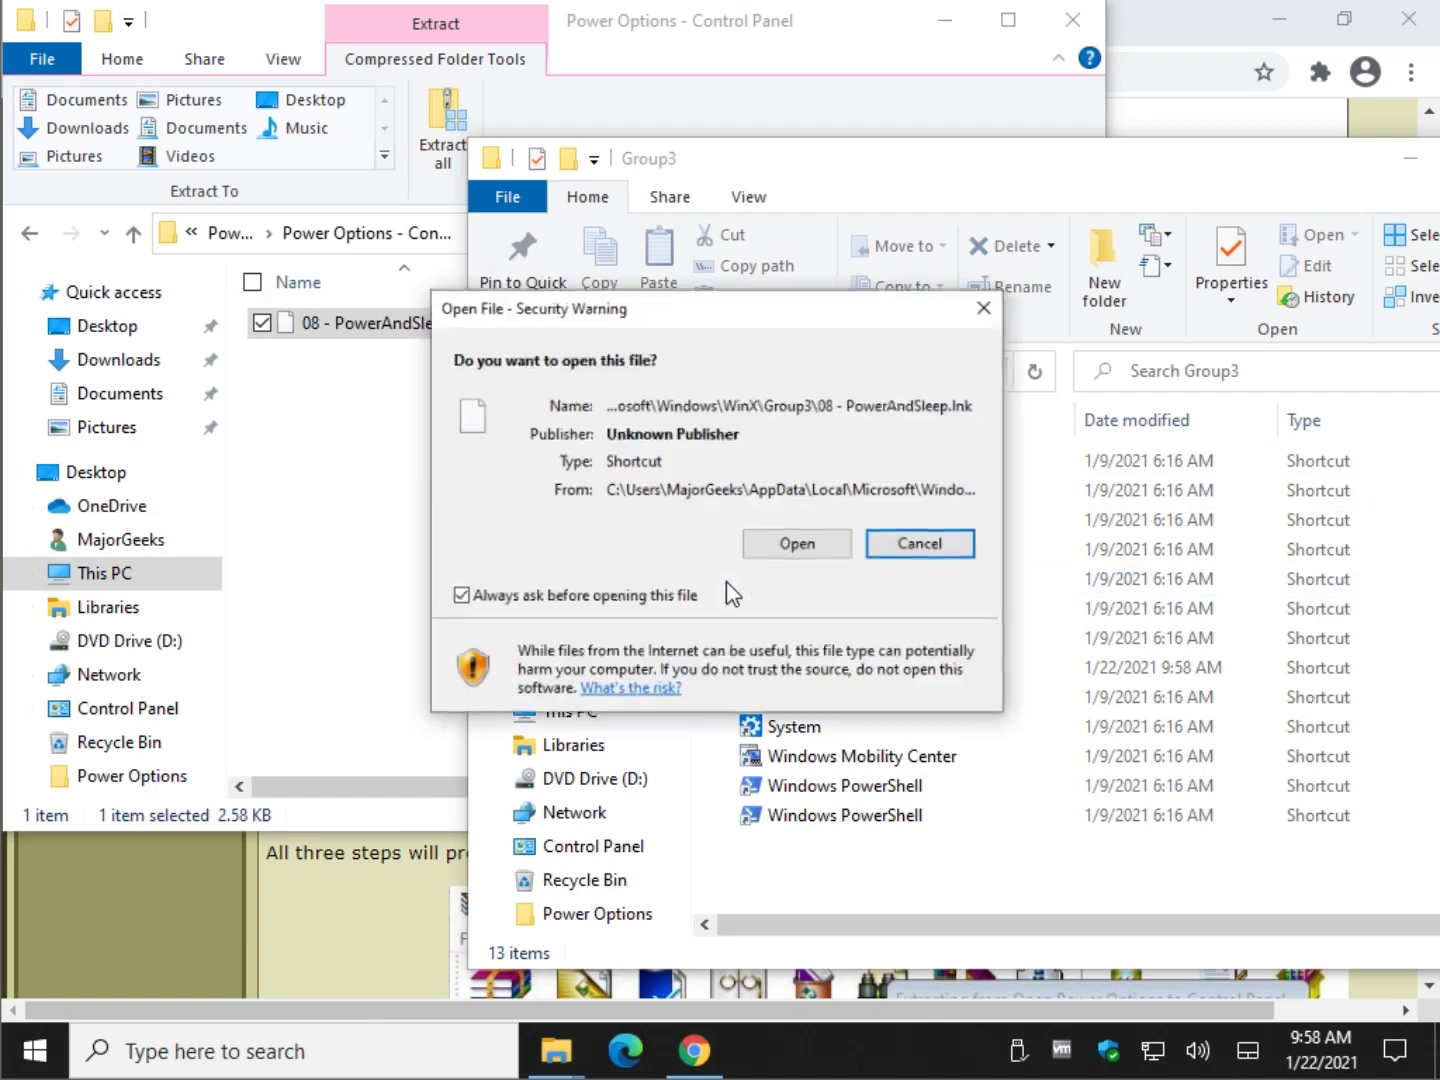
left_click(792, 552)
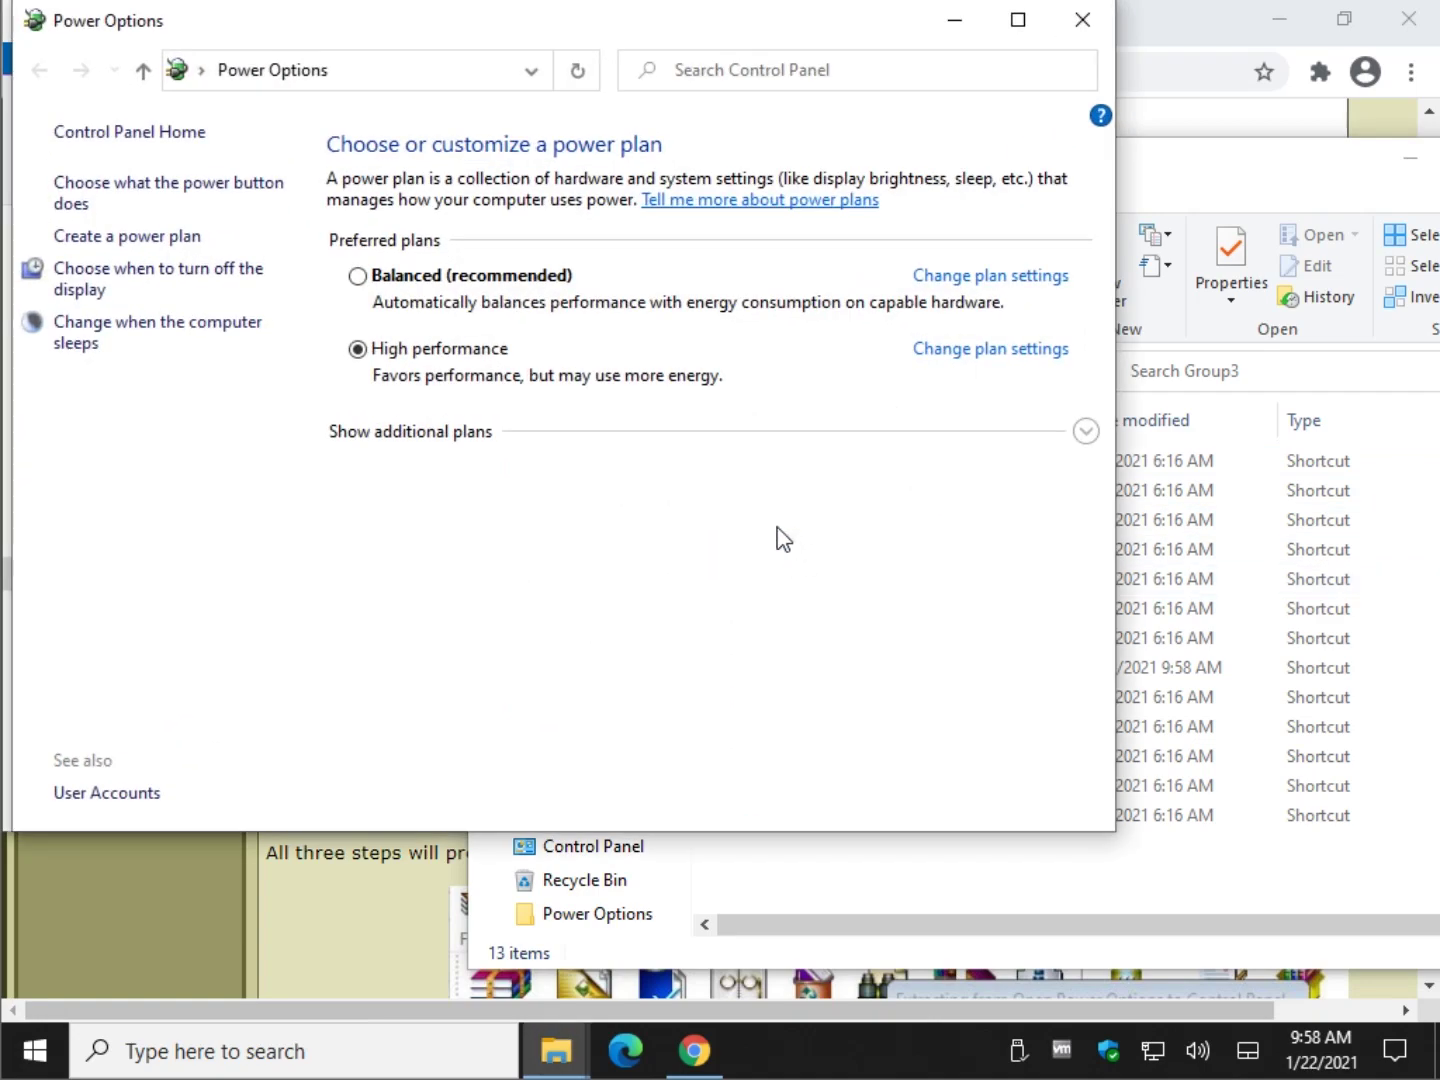
left_click(1085, 24)
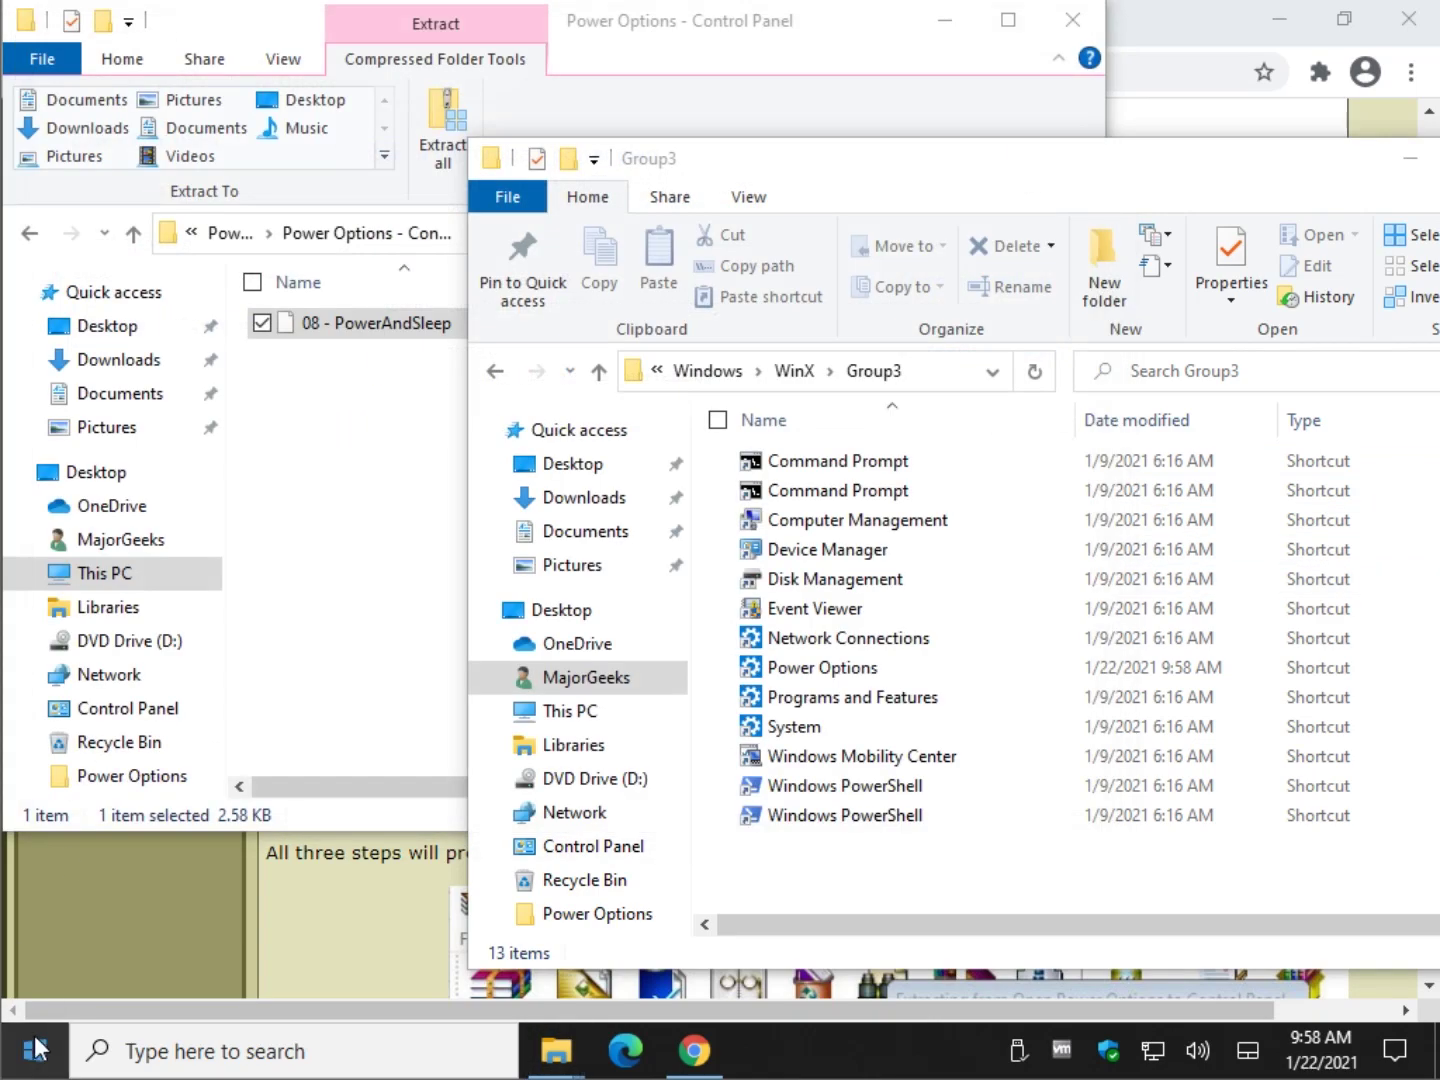
Launch Power Options from the Quick Link menu again, disable Always ask before opening this file, allow it to open and close its window
right_click(38, 1048)
left_click(137, 317)
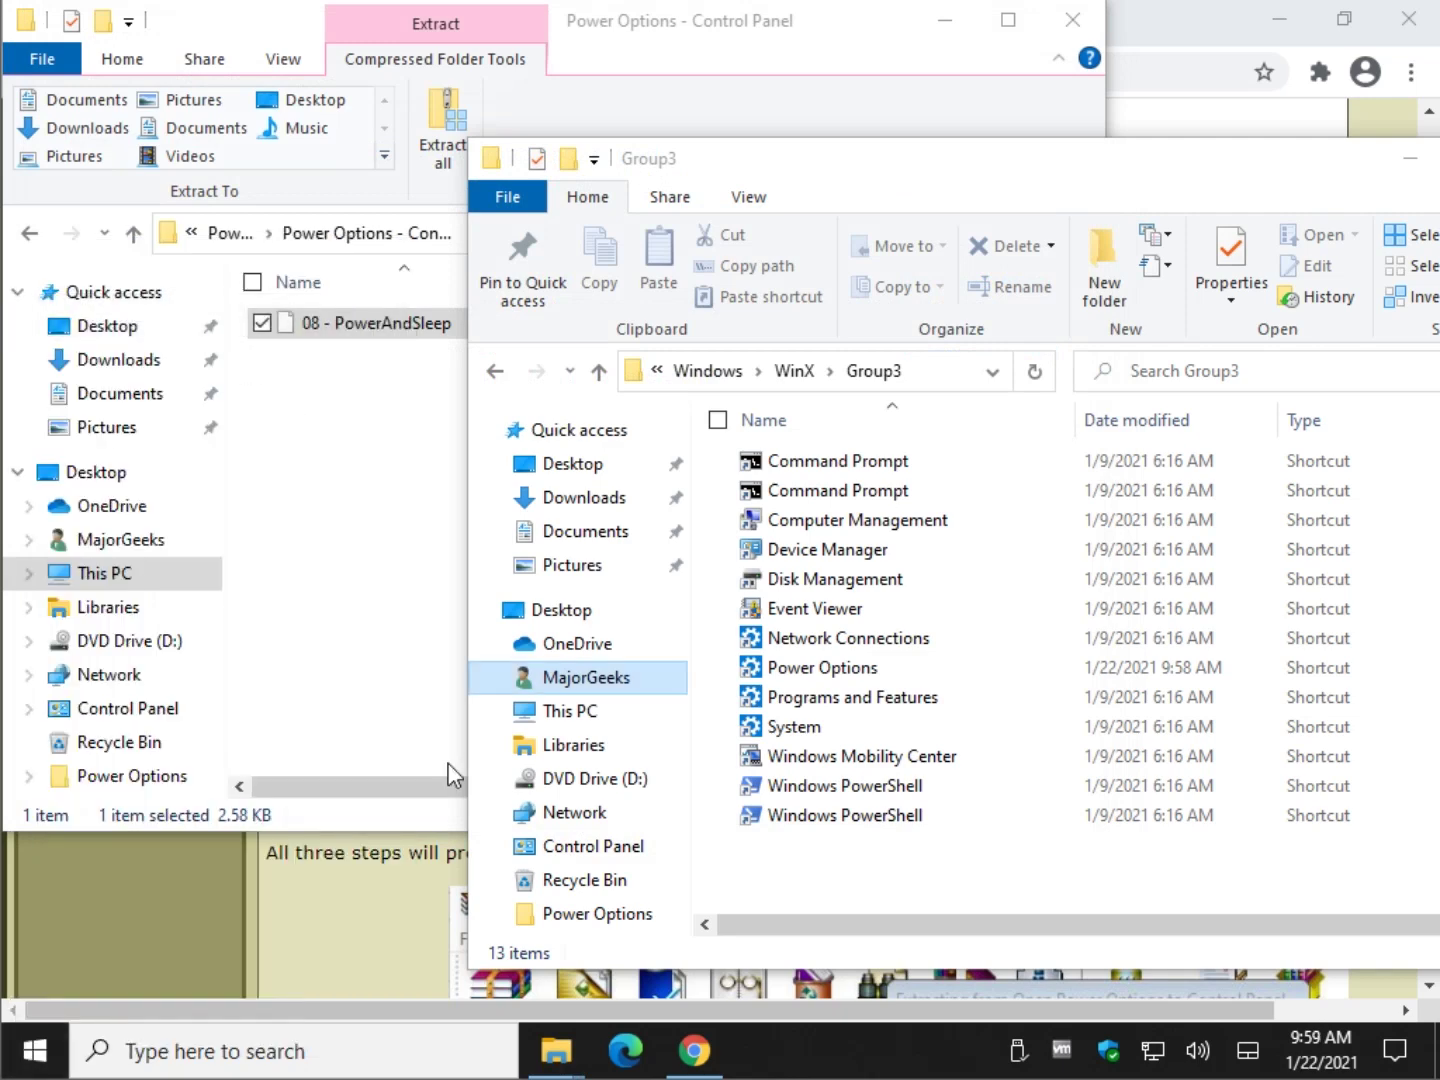
left_click(462, 613)
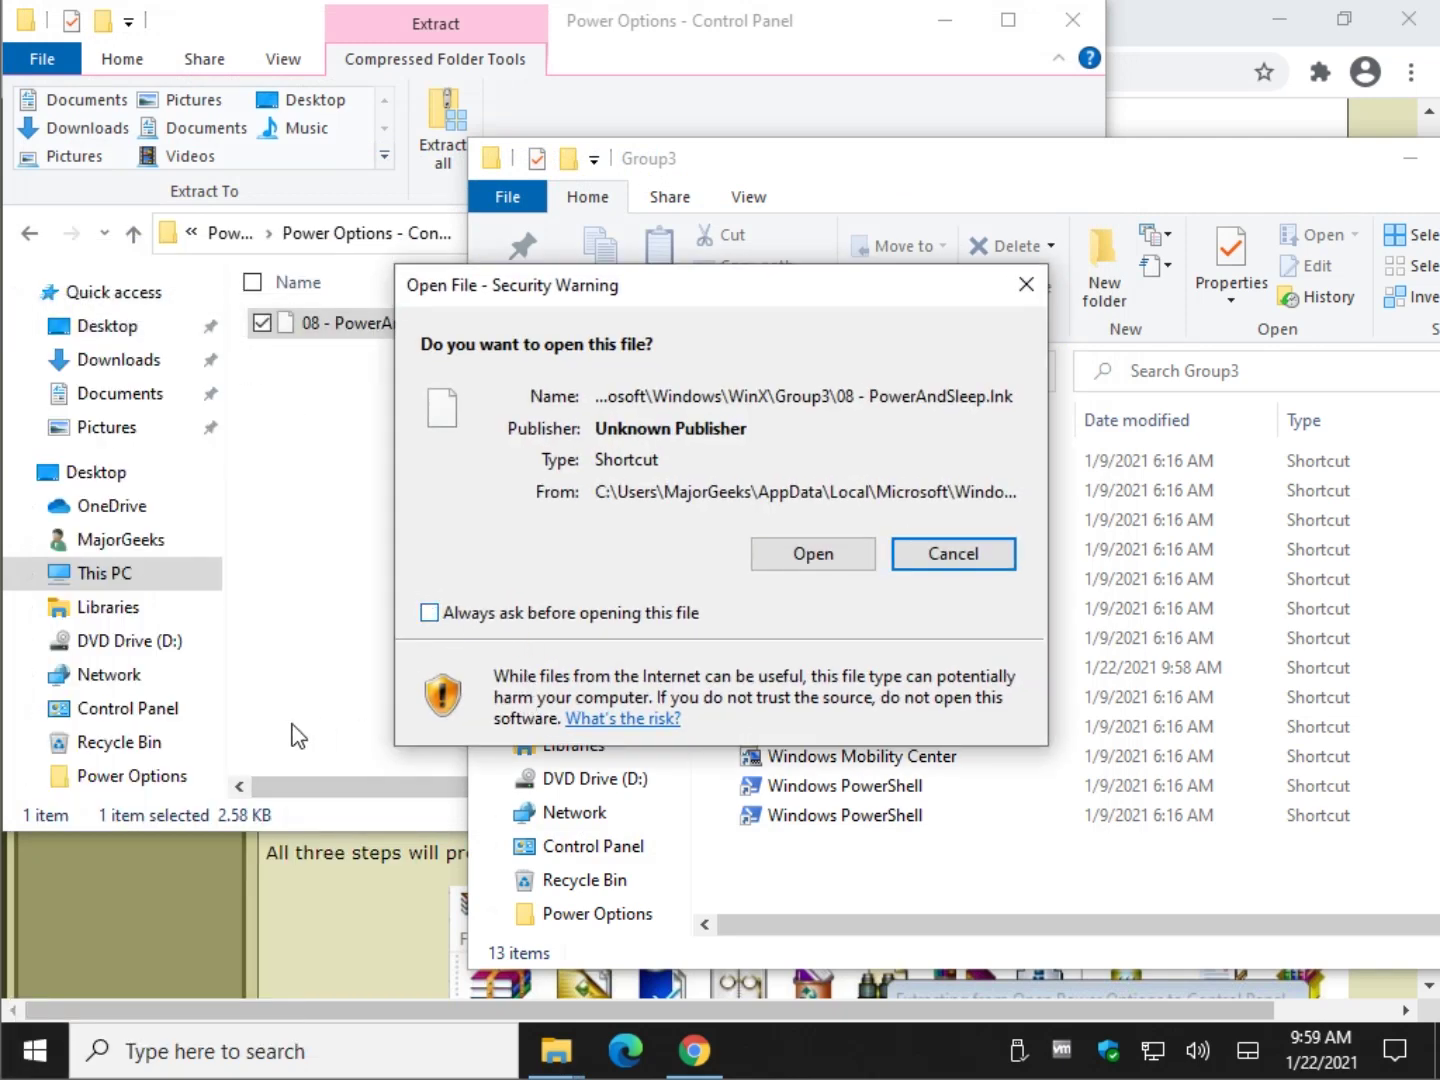
left_click(837, 554)
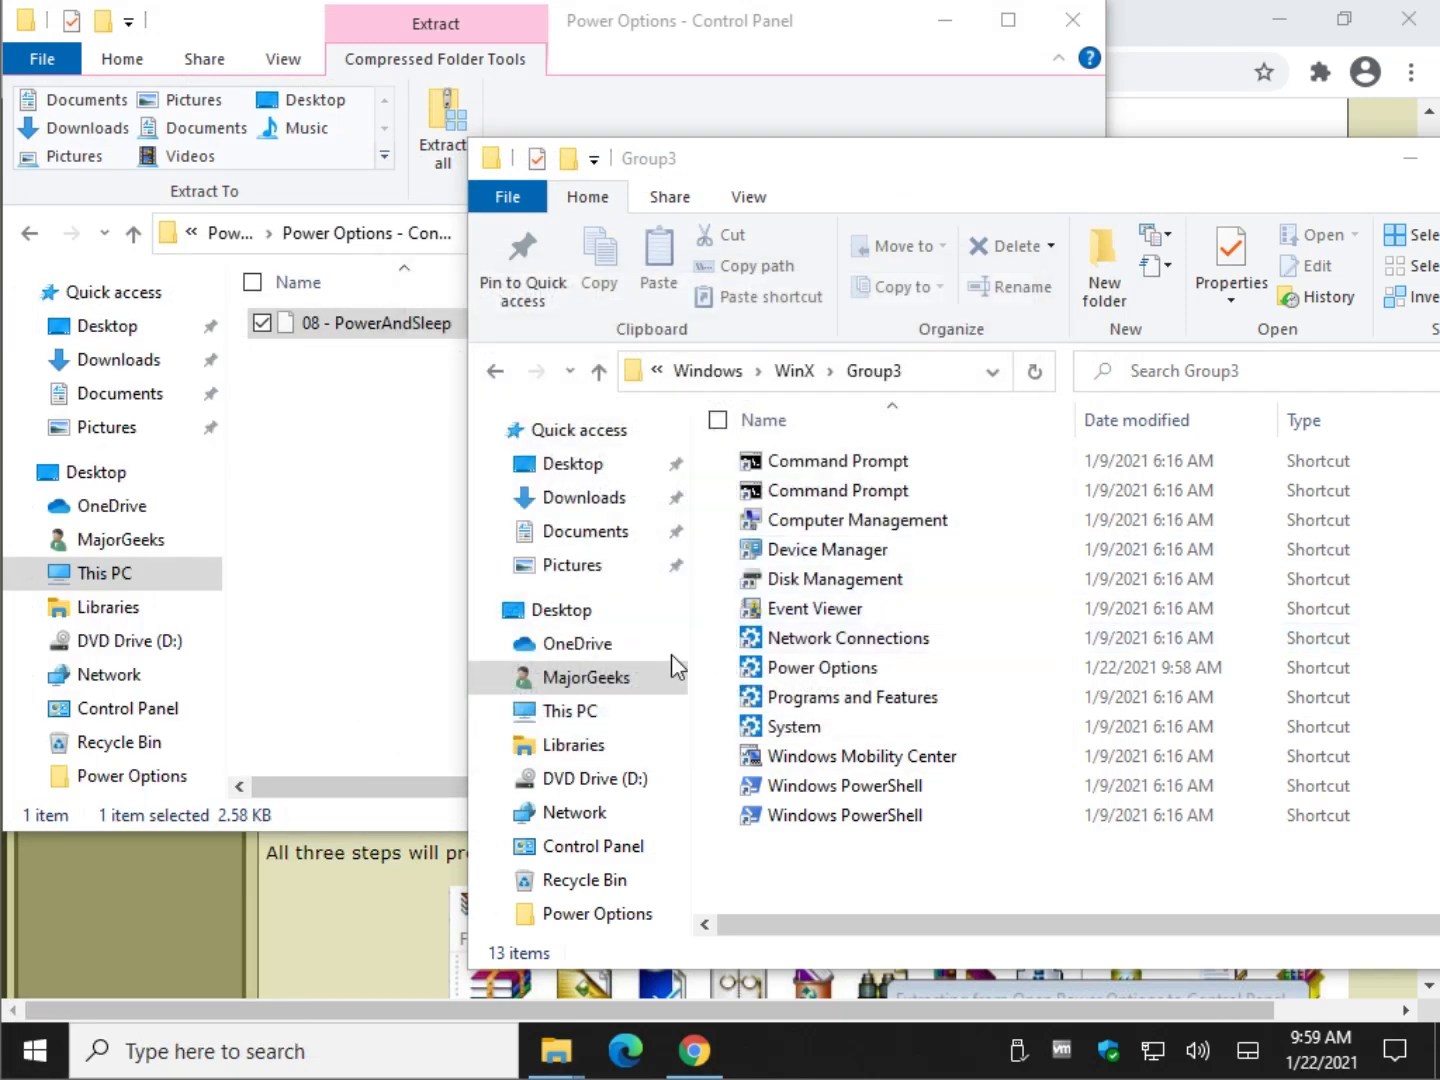
left_click(1080, 20)
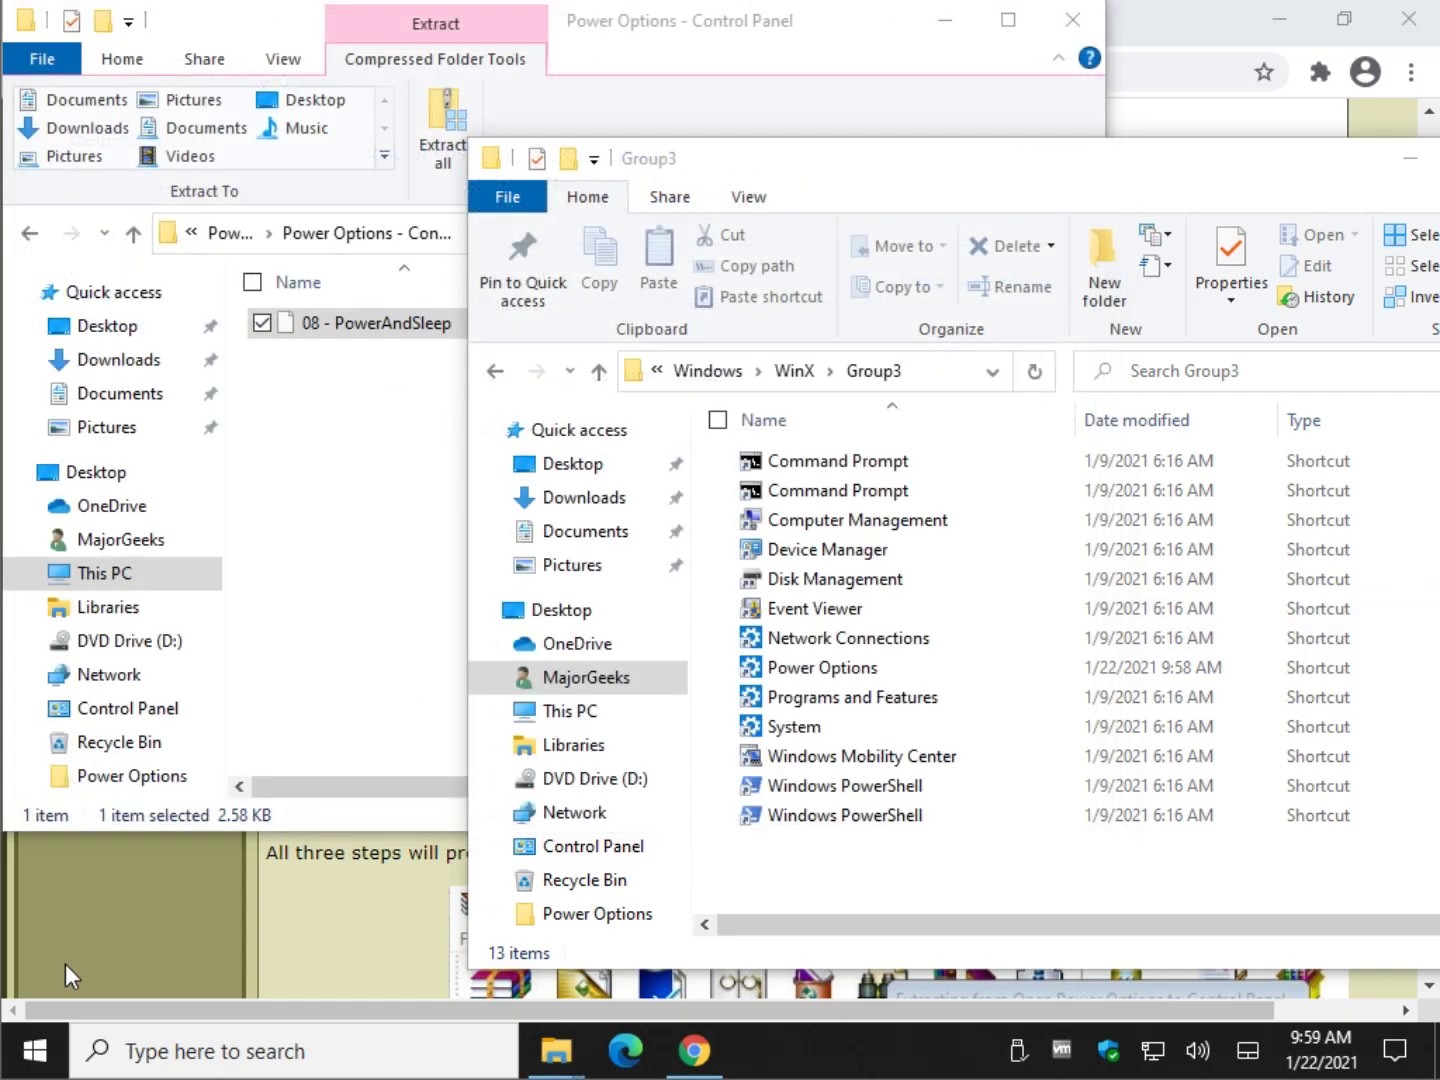
Check that Power Options launches from the Quick Link menu without a security prompt, and close its window
right_click(30, 1050)
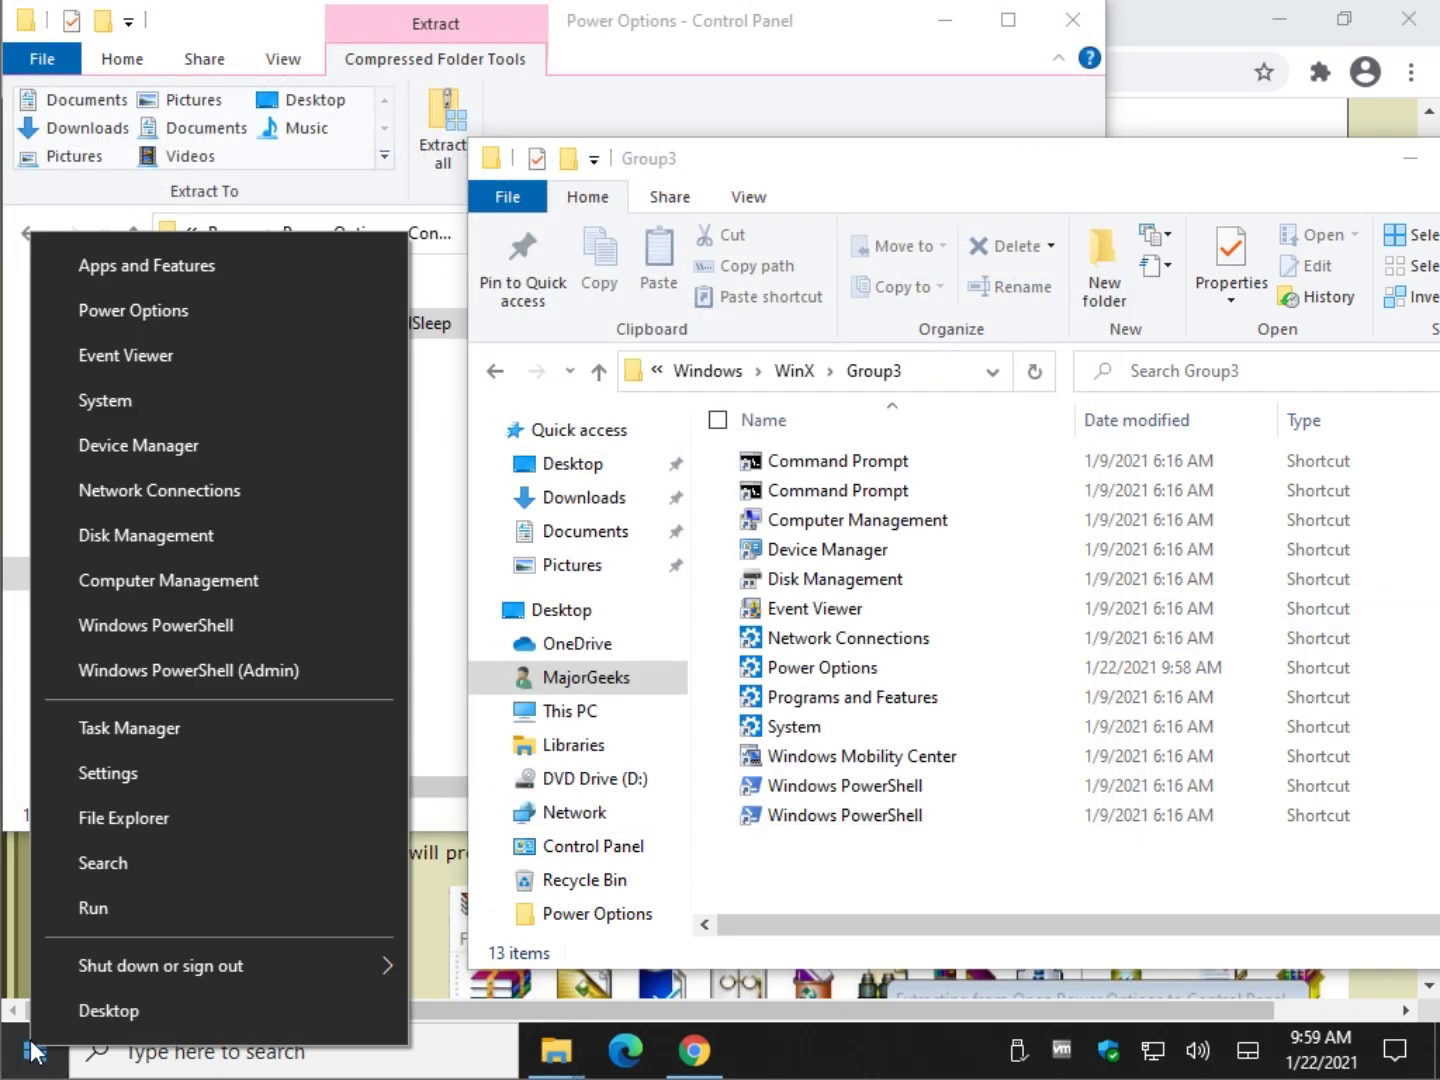
left_click(152, 310)
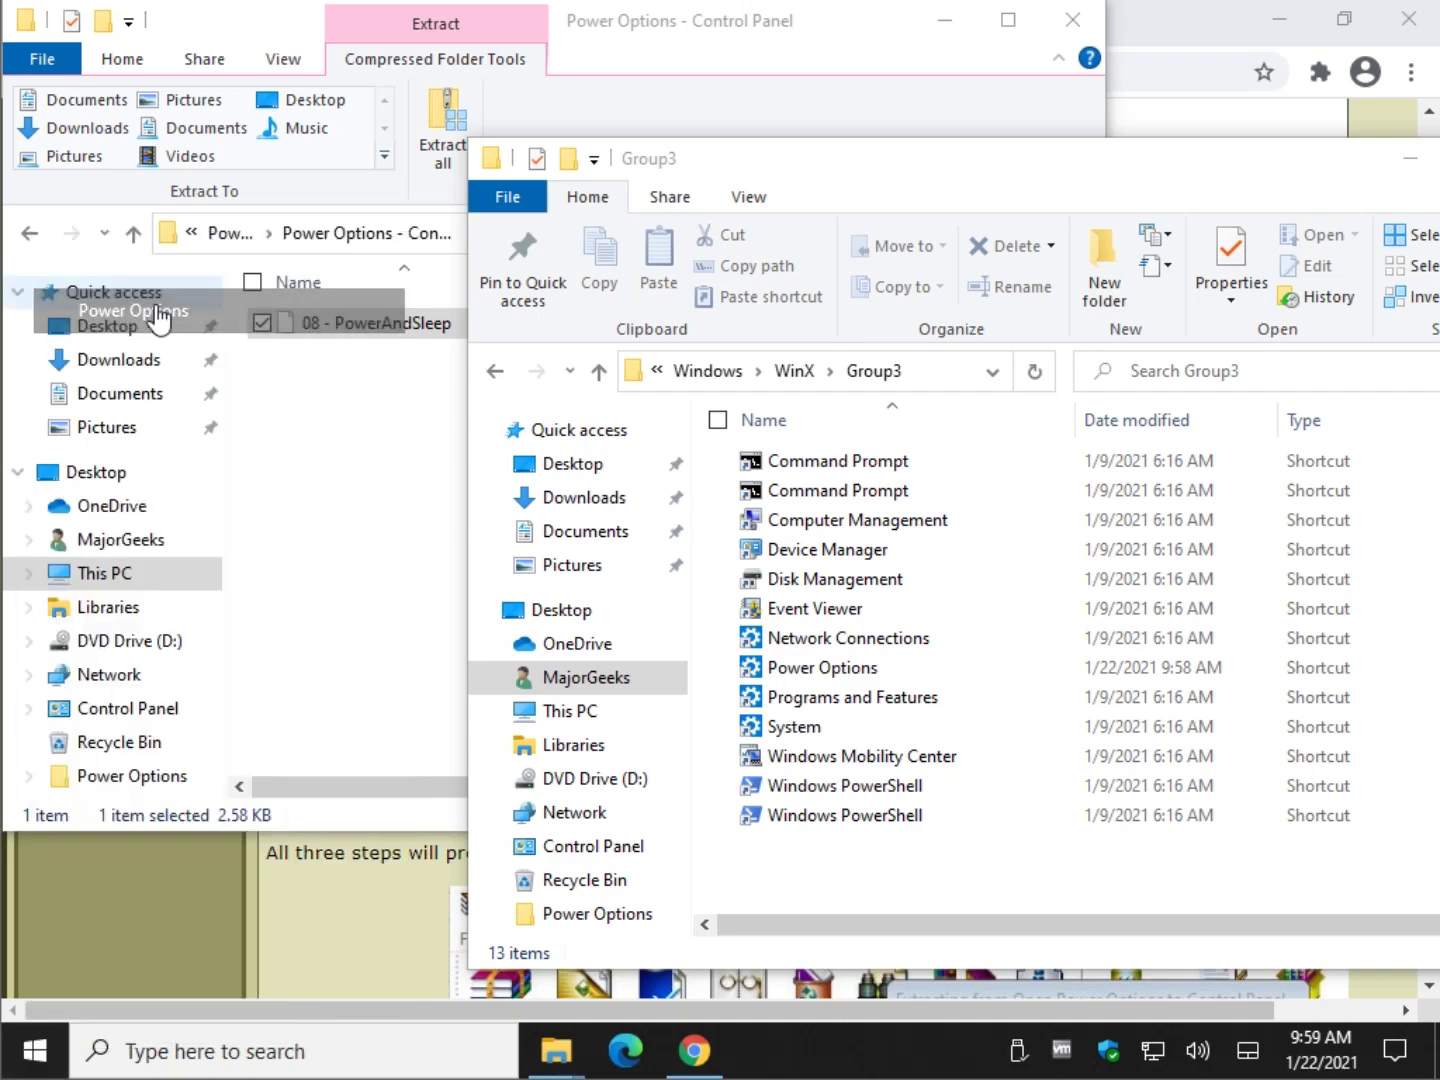
left_click(1080, 20)
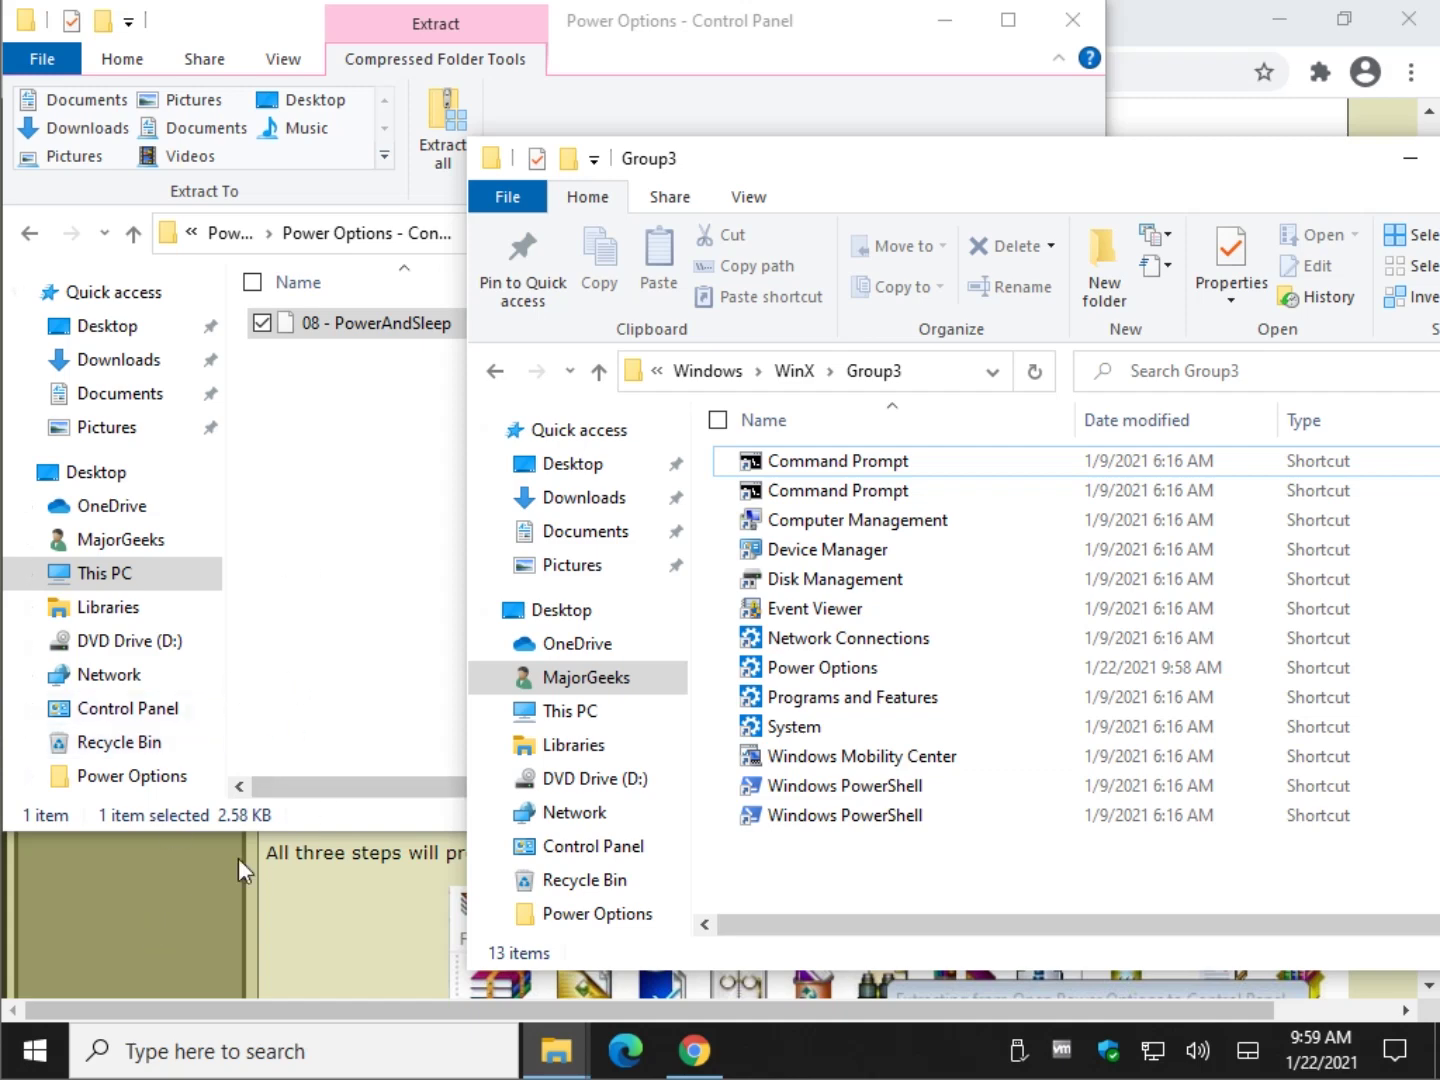
Return to the archive's Power Options folder and open the Power Options - Settings (Default) subfolder
left_click(376, 325)
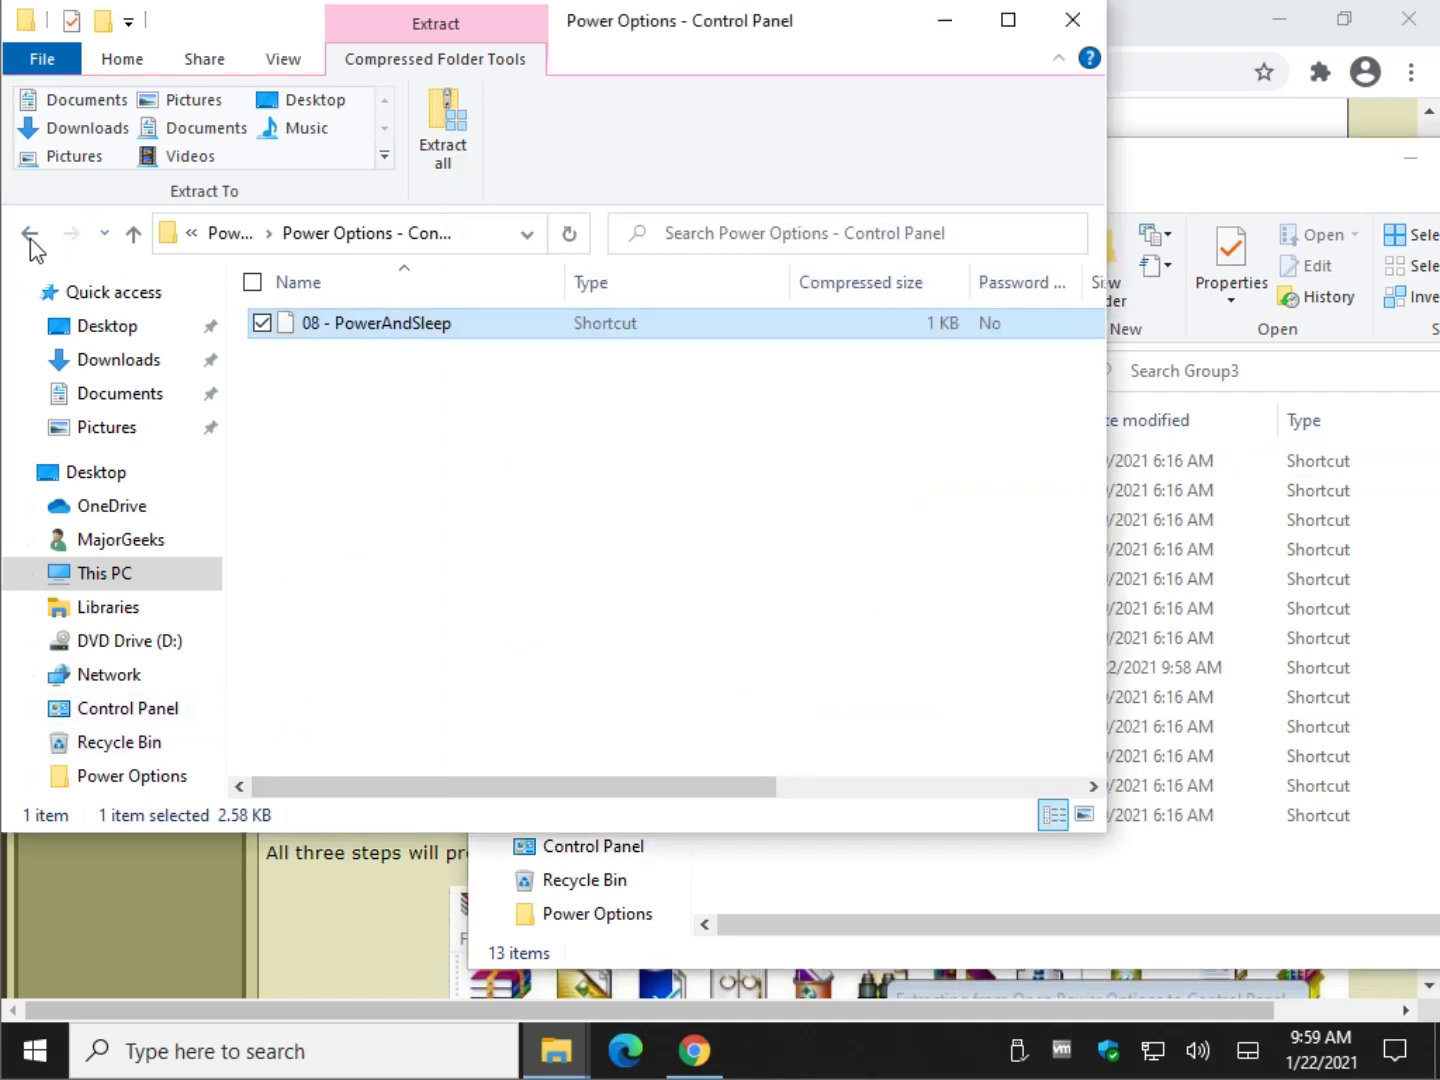
left_click(31, 241)
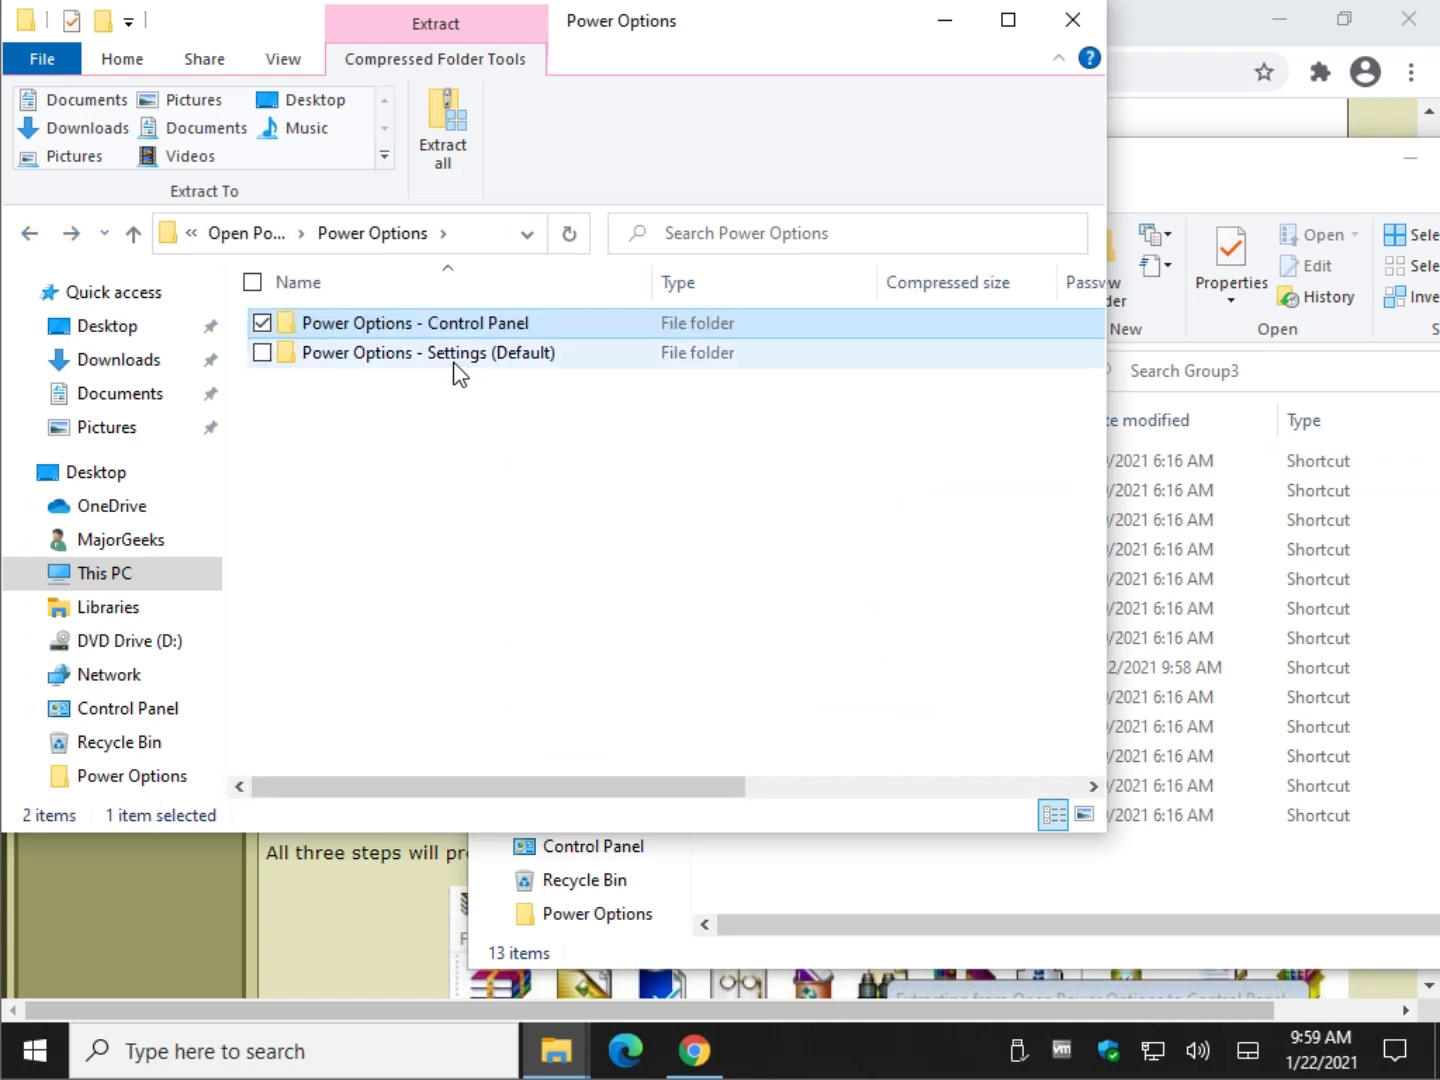
left_click(516, 353)
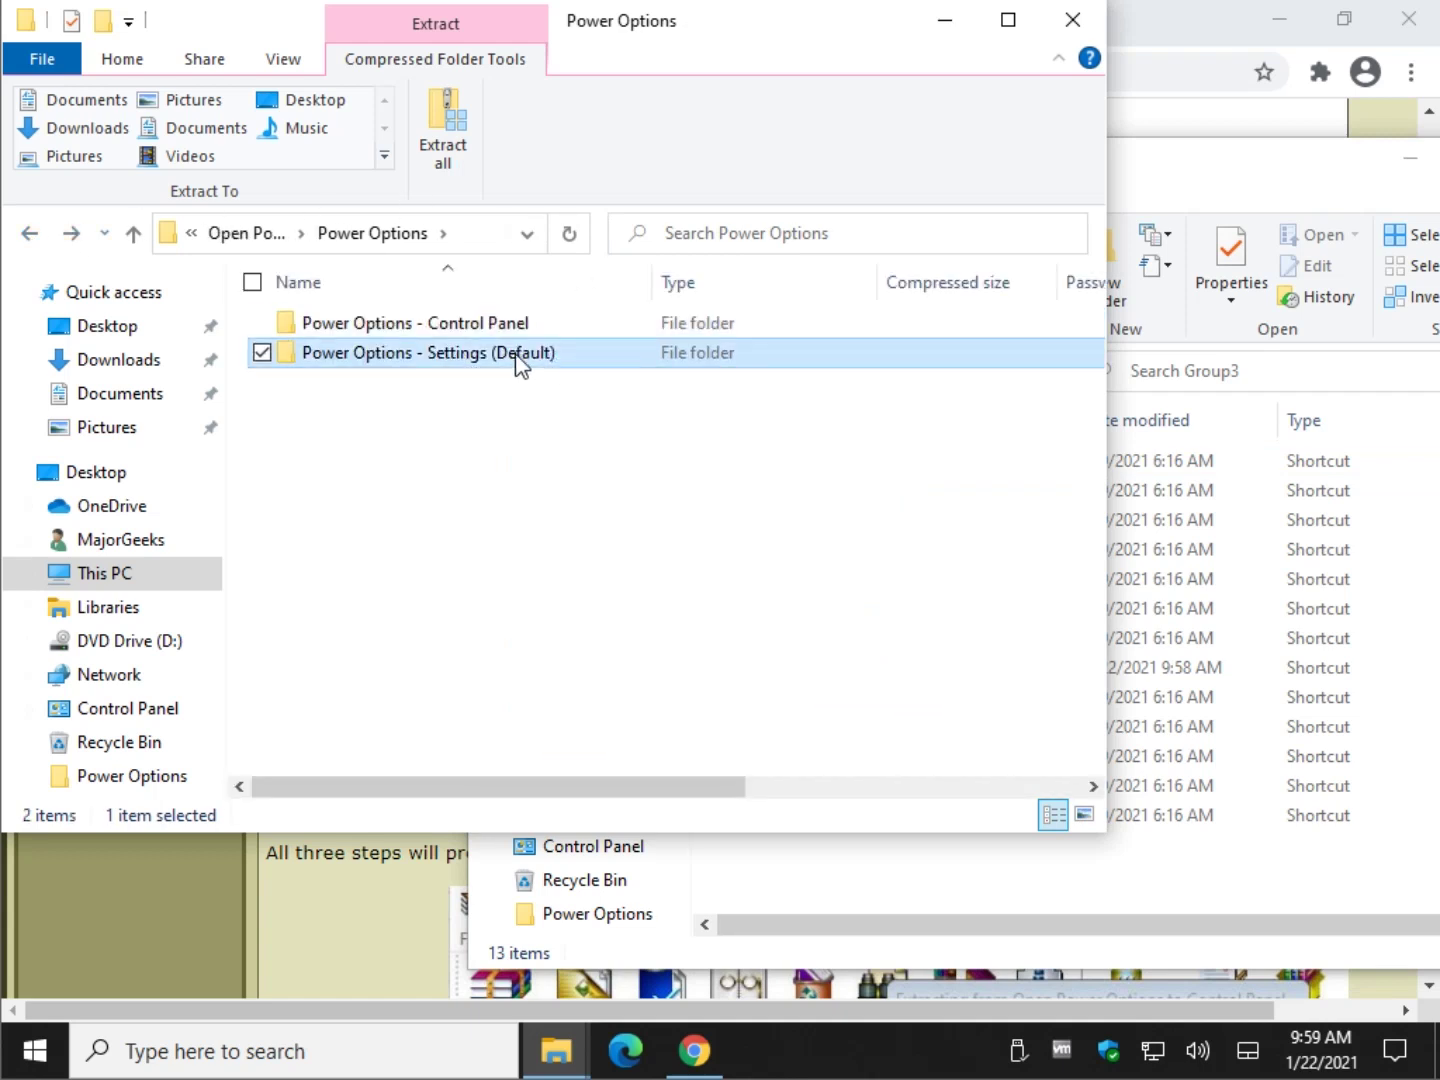
double_click(516, 353)
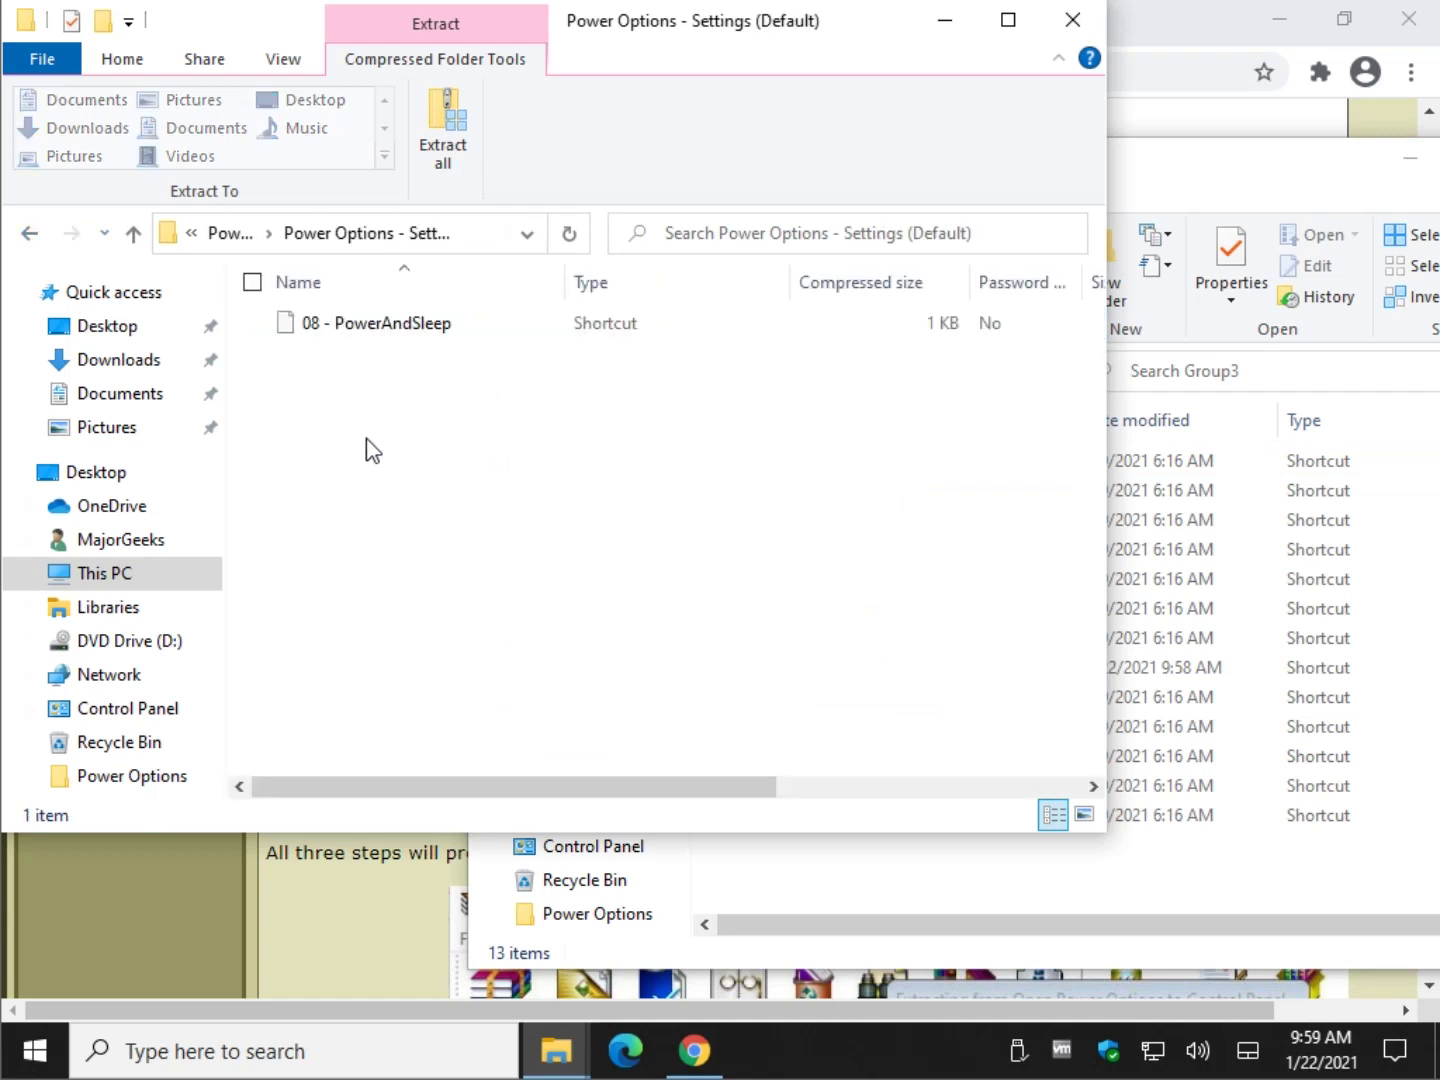
Copy the default 08 - PowerAndSleep shortcut from Power Options - Settings (Default) into Group3, replacing the existing file
left_click(369, 327)
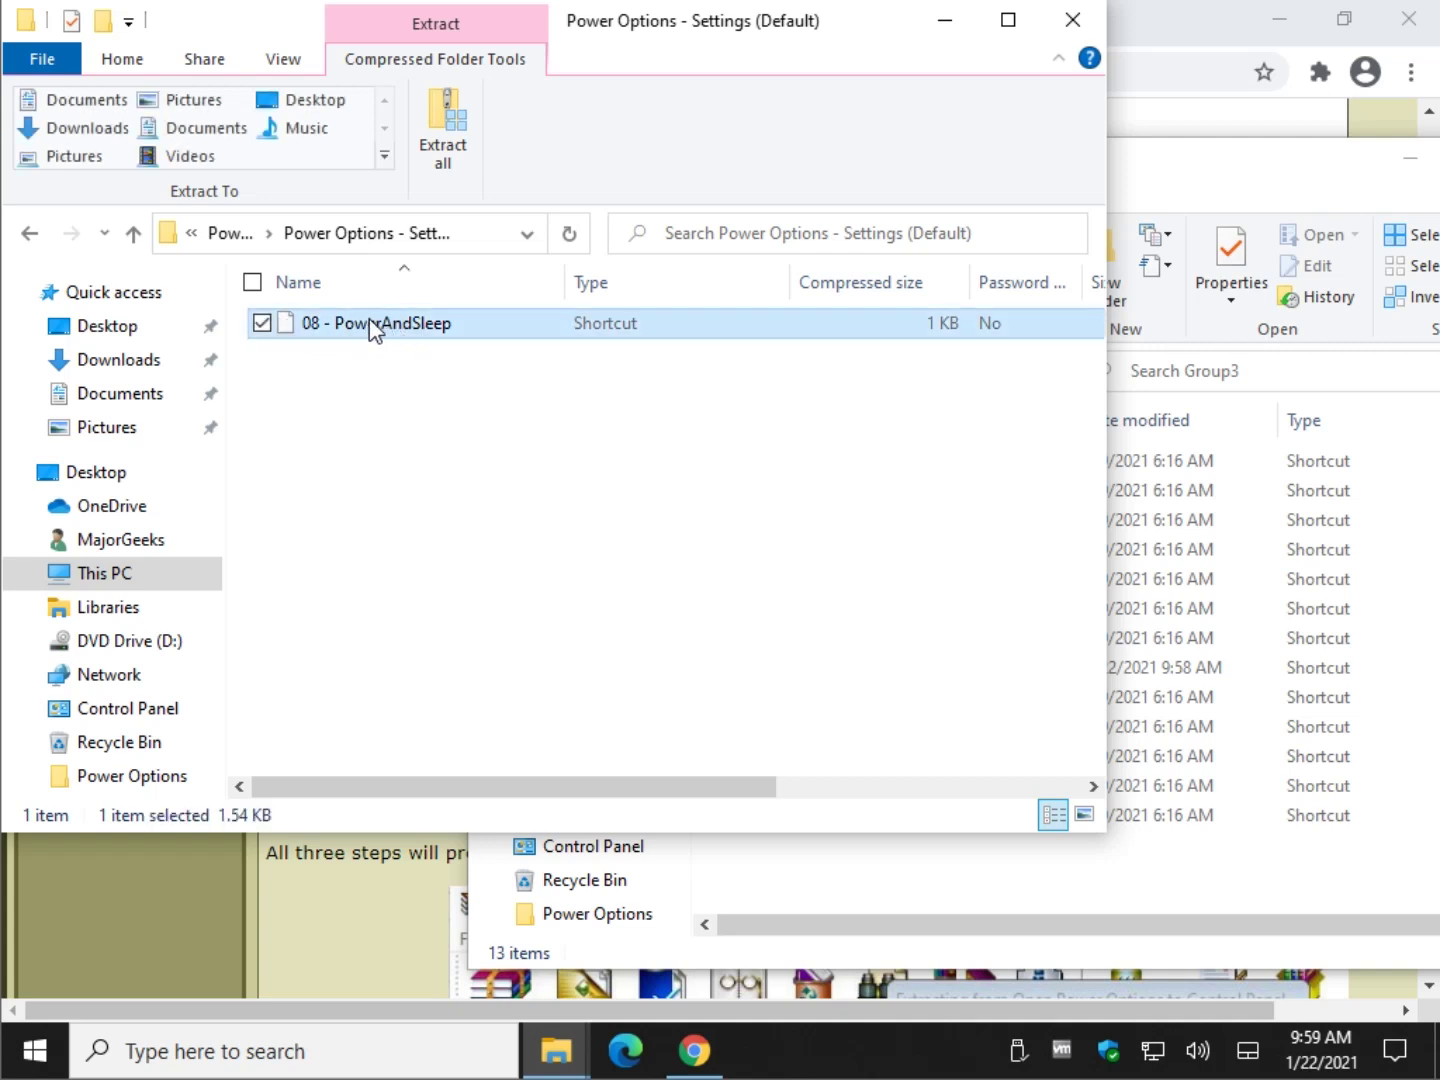
left_click_drag(373, 330, 1155, 866)
left_click(1231, 880)
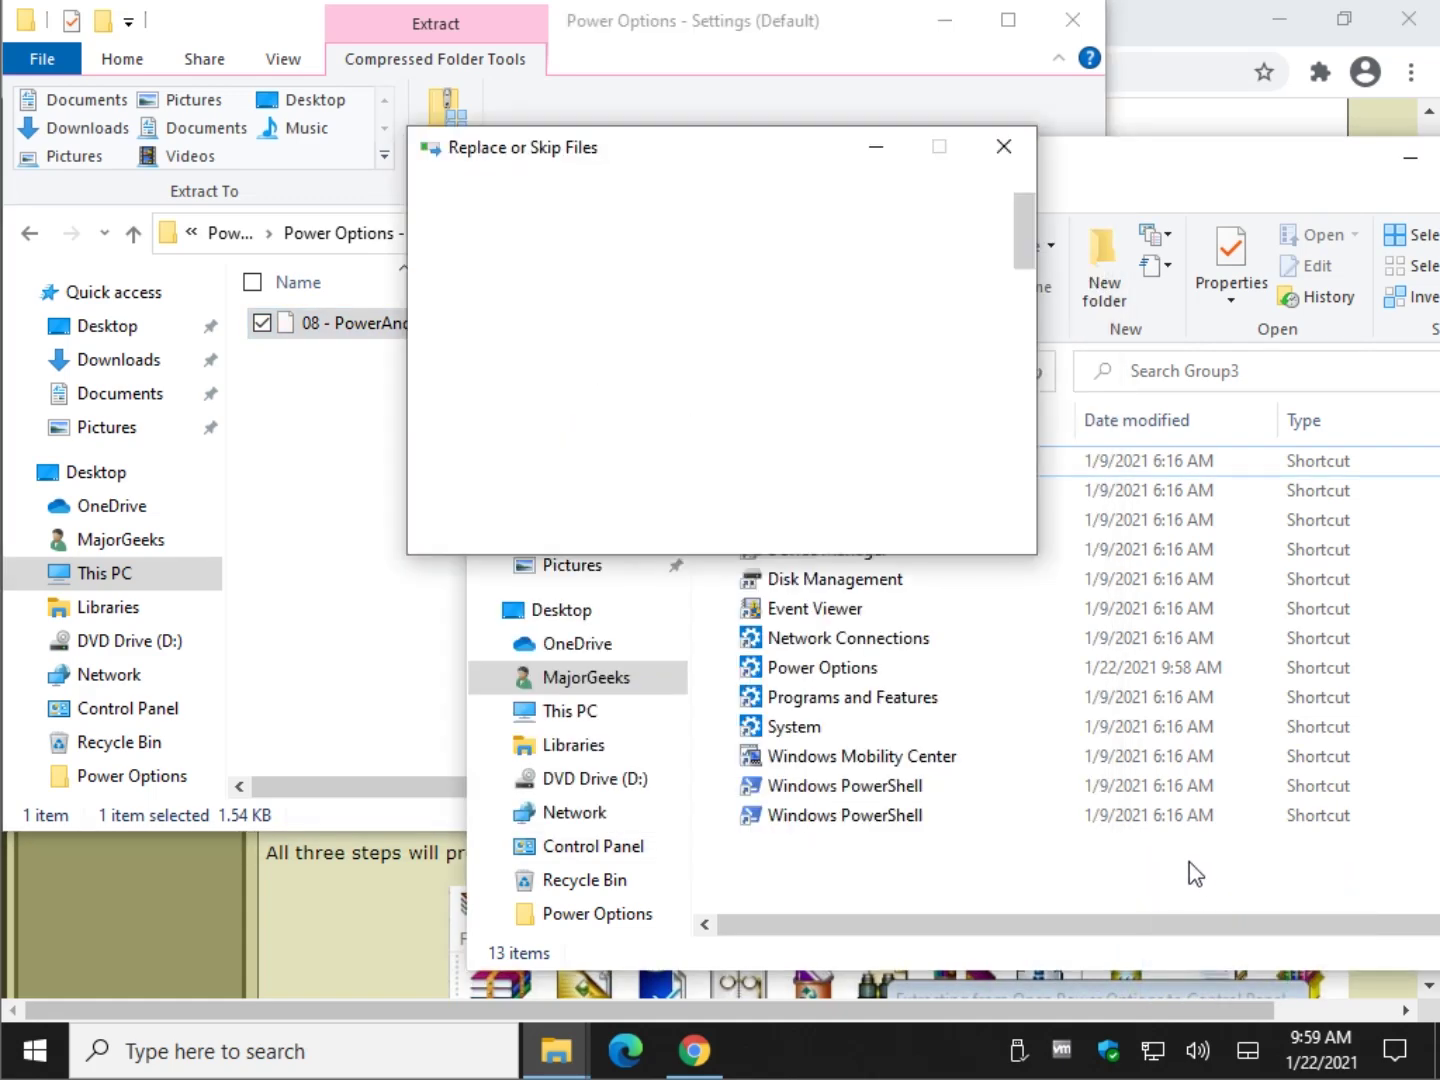
left_click(681, 338)
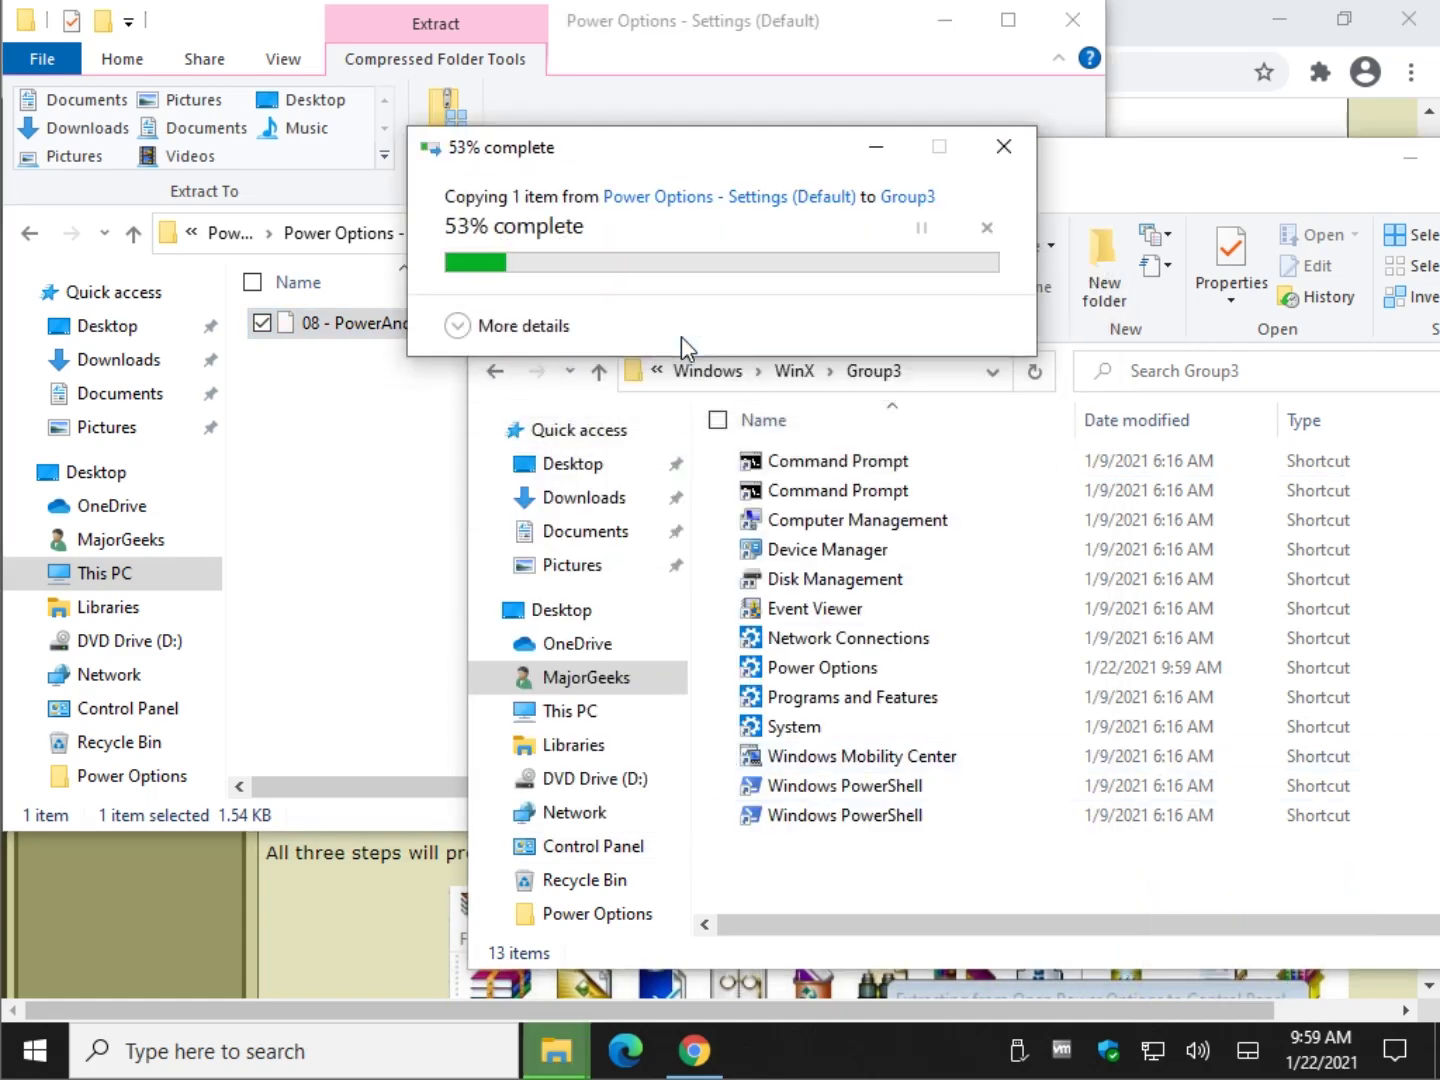
Check which page the restored Power Options entry of the Quick Link menu opens, and close that window
right_click(36, 1055)
left_click(297, 332)
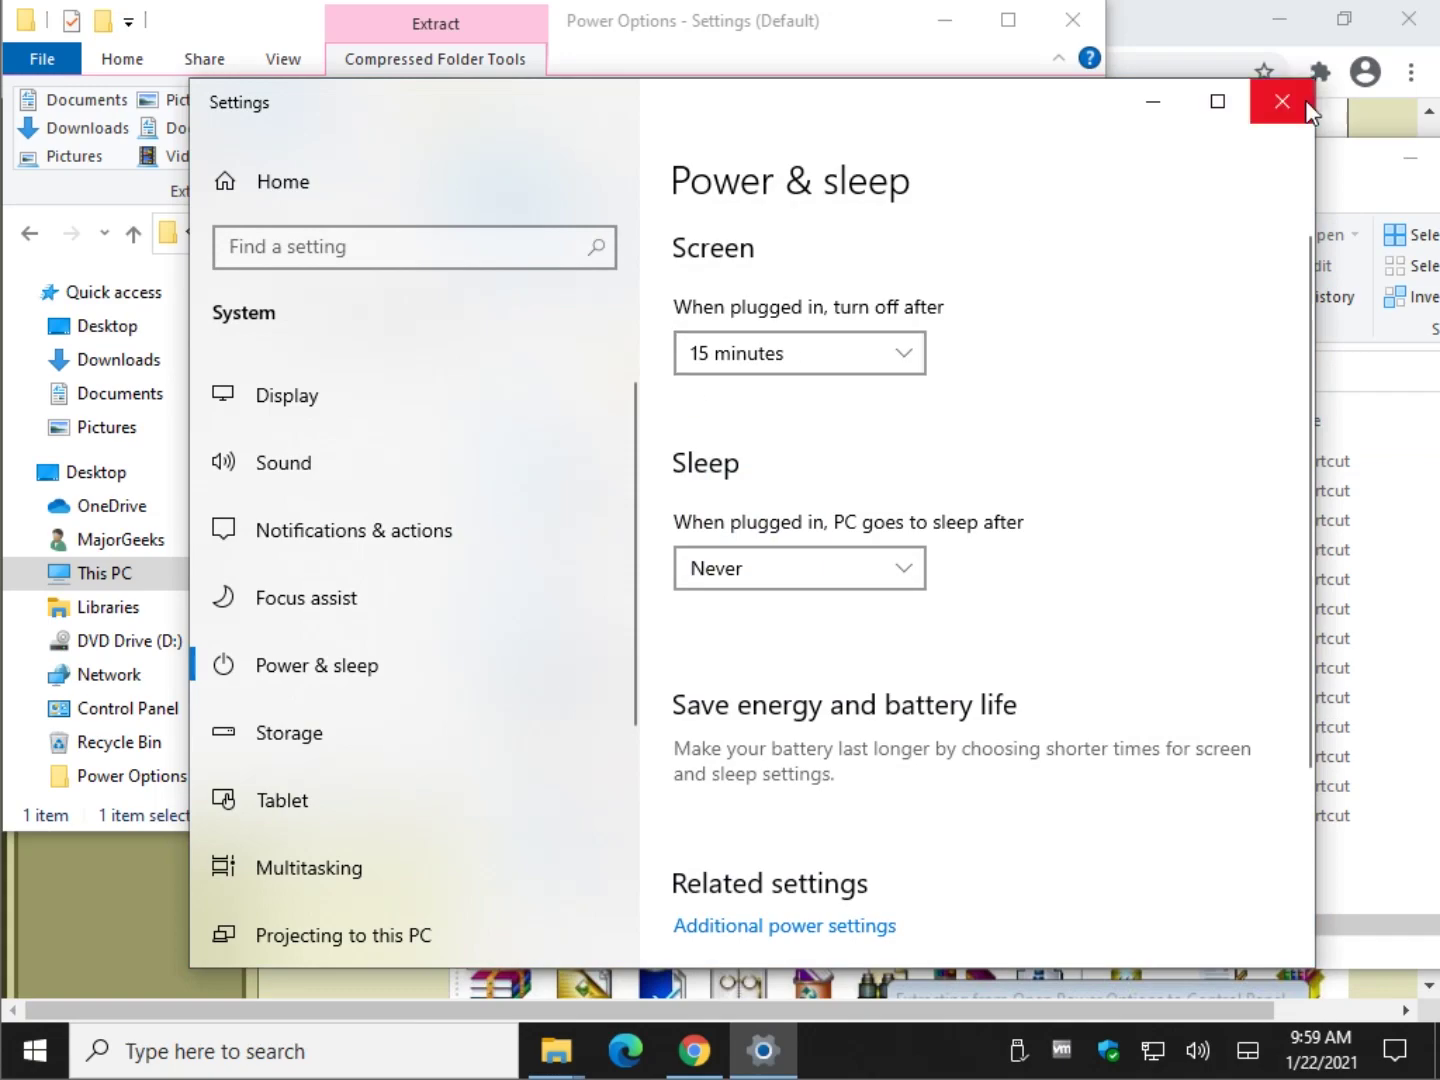
left_click(1282, 101)
Close both File Explorer windows and return to the beginning of the article in Chrome
left_click(1075, 25)
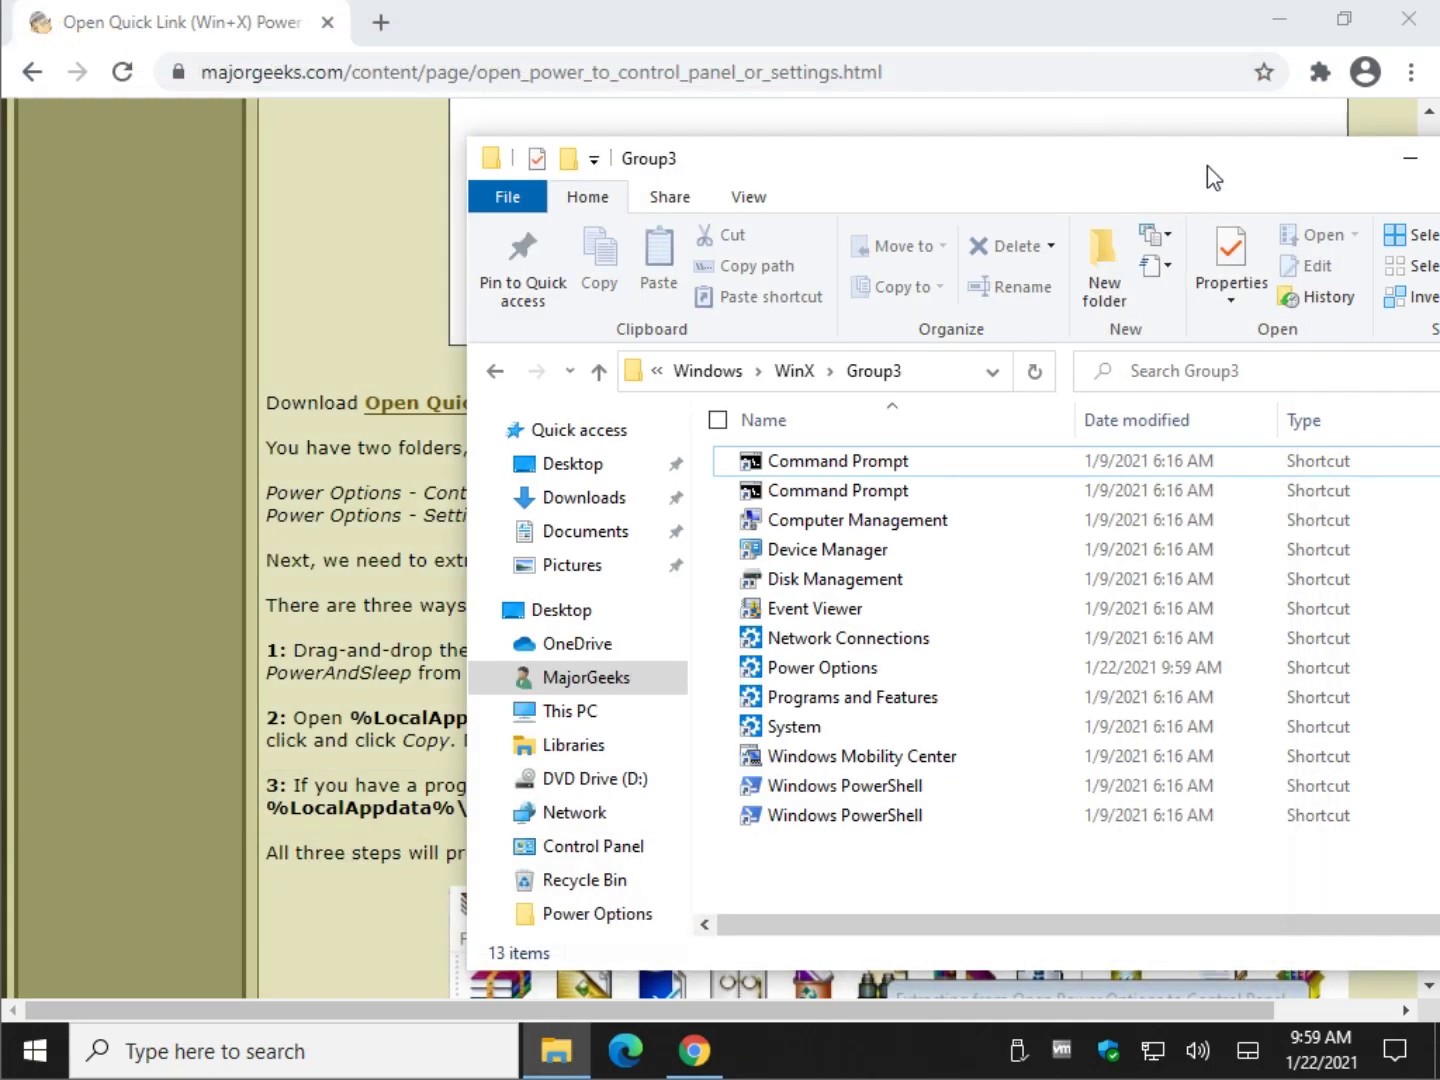
left_click_drag(1207, 165, 958, 109)
left_click(1290, 118)
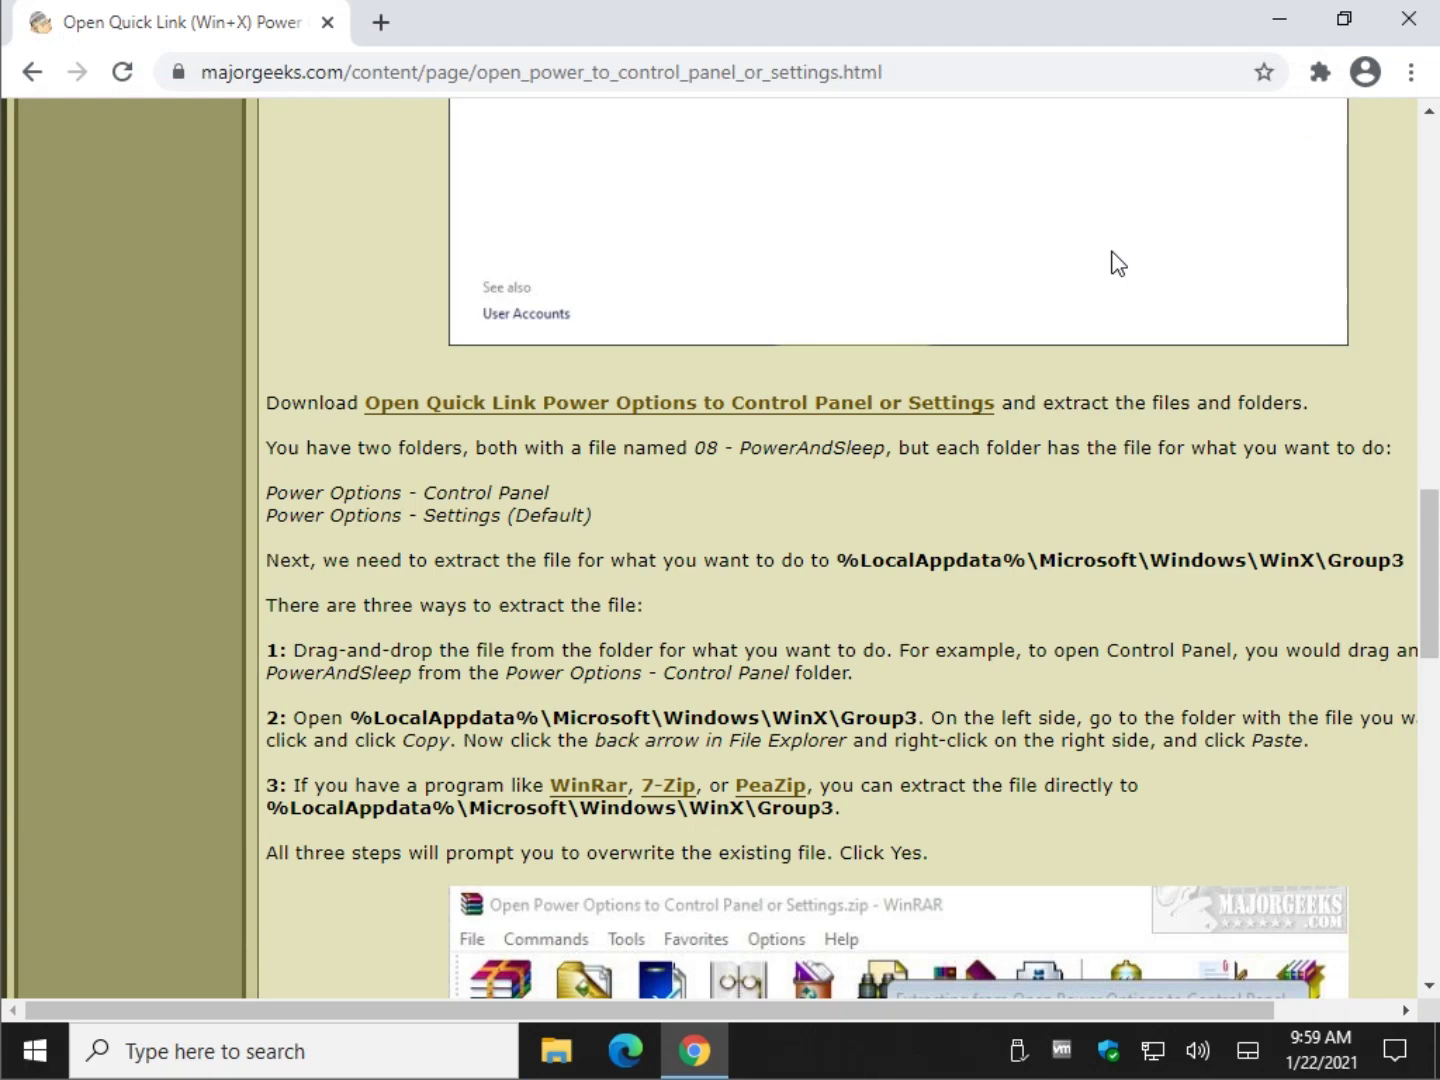
scroll(725, 343, "up", 13)
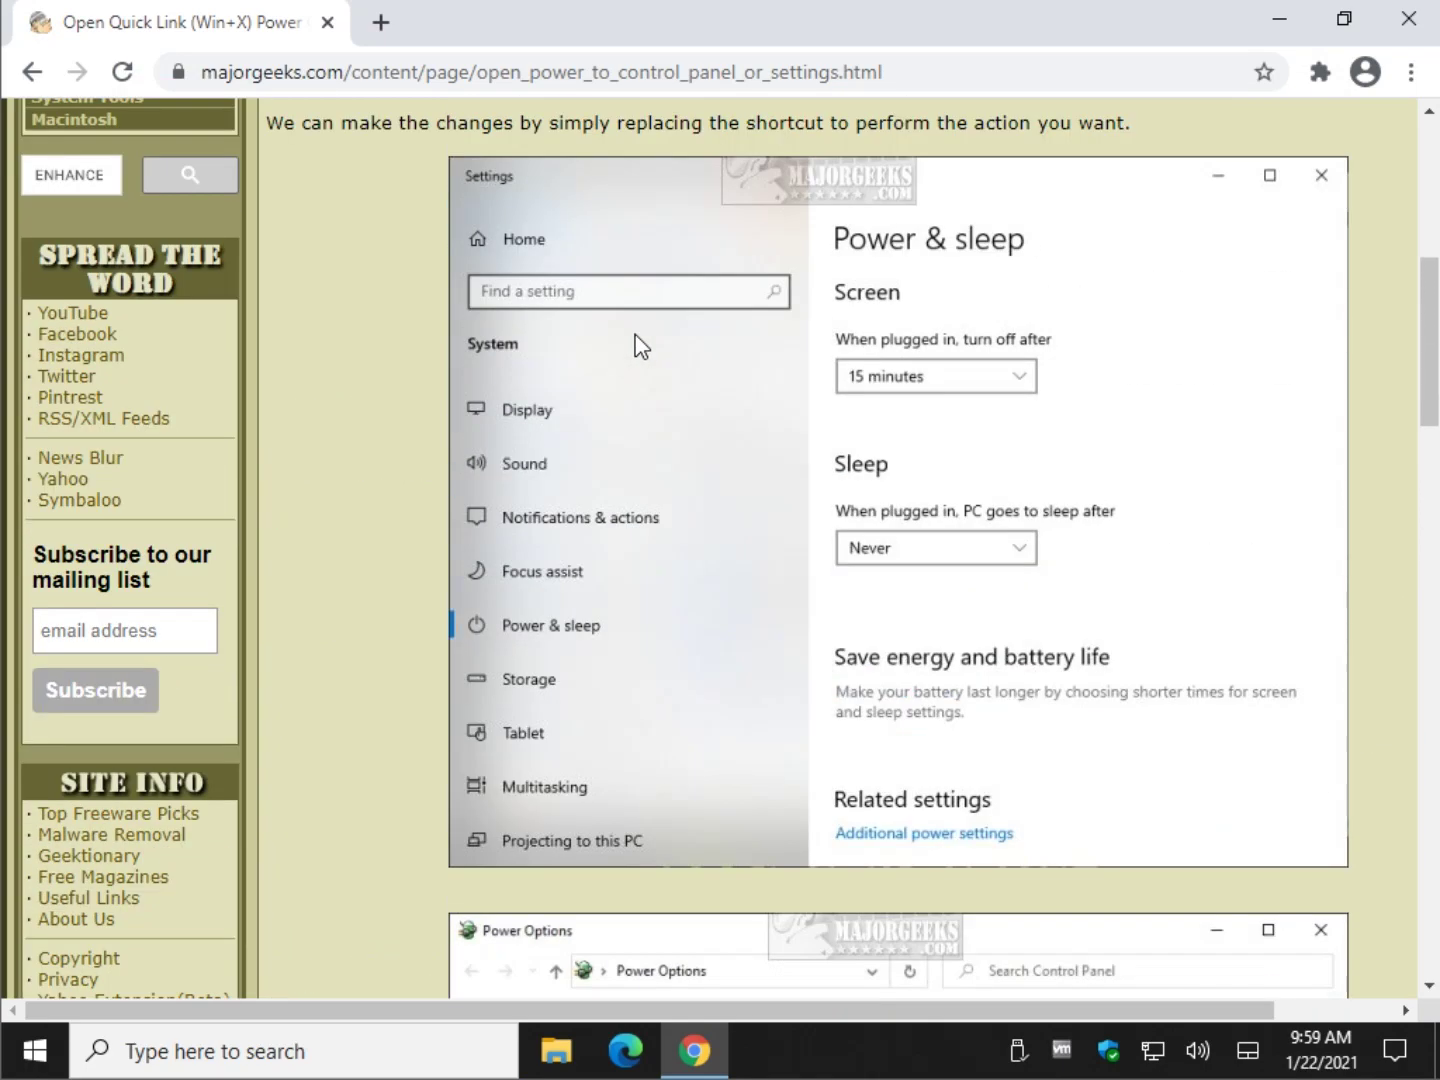
scroll(590, 400, "up", 6)
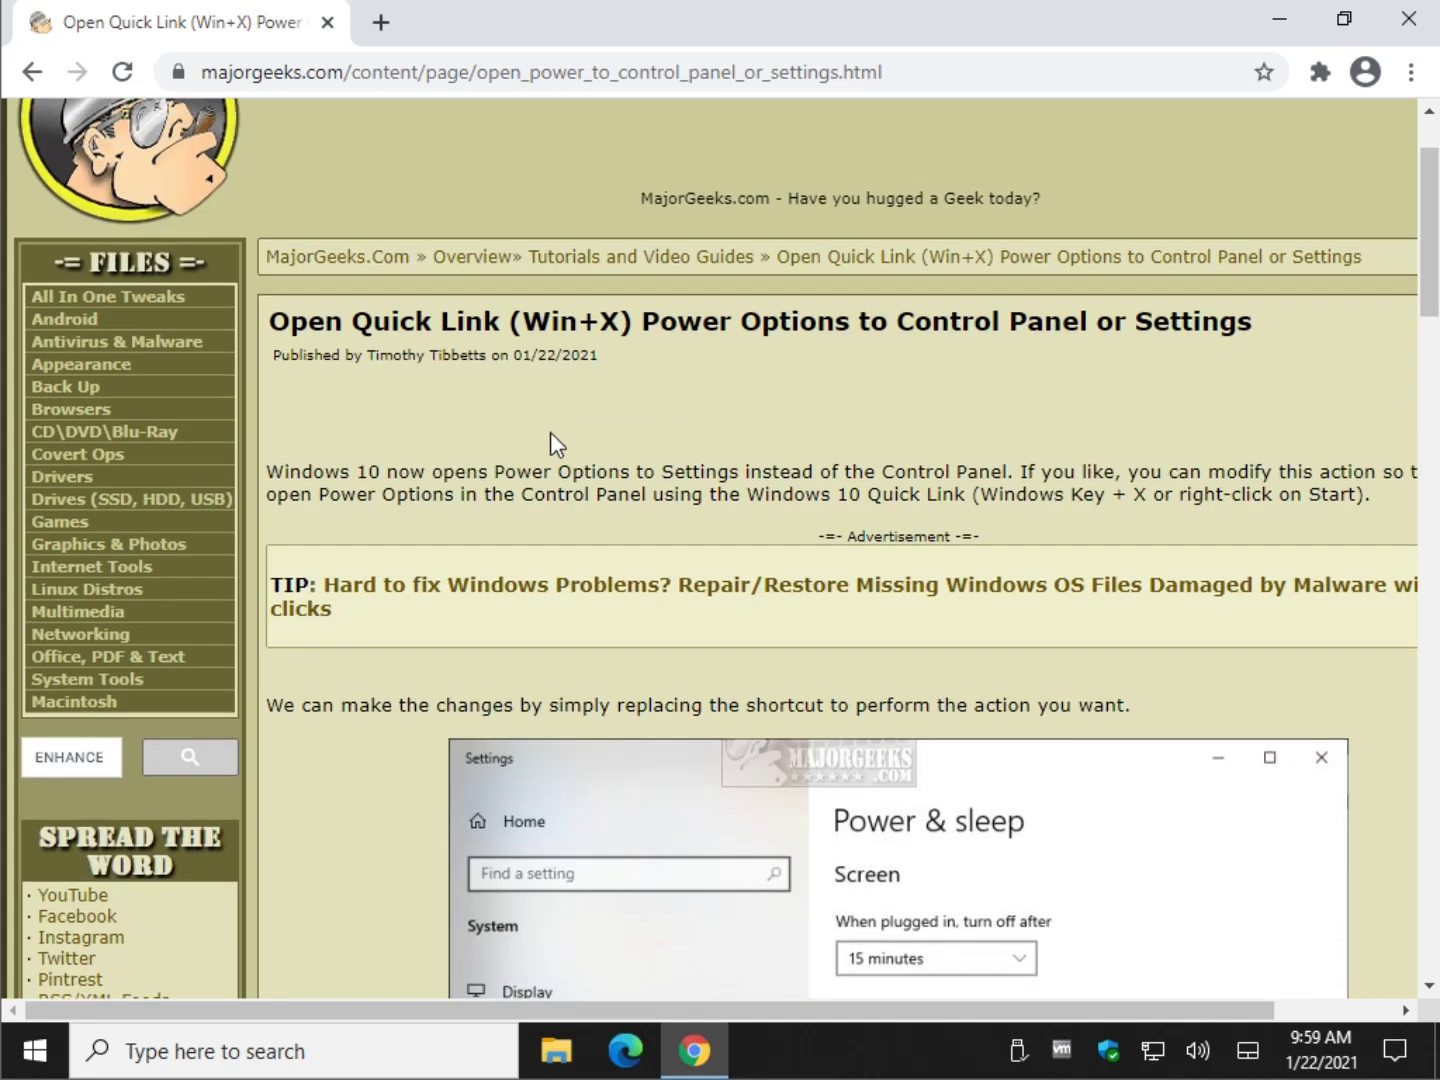